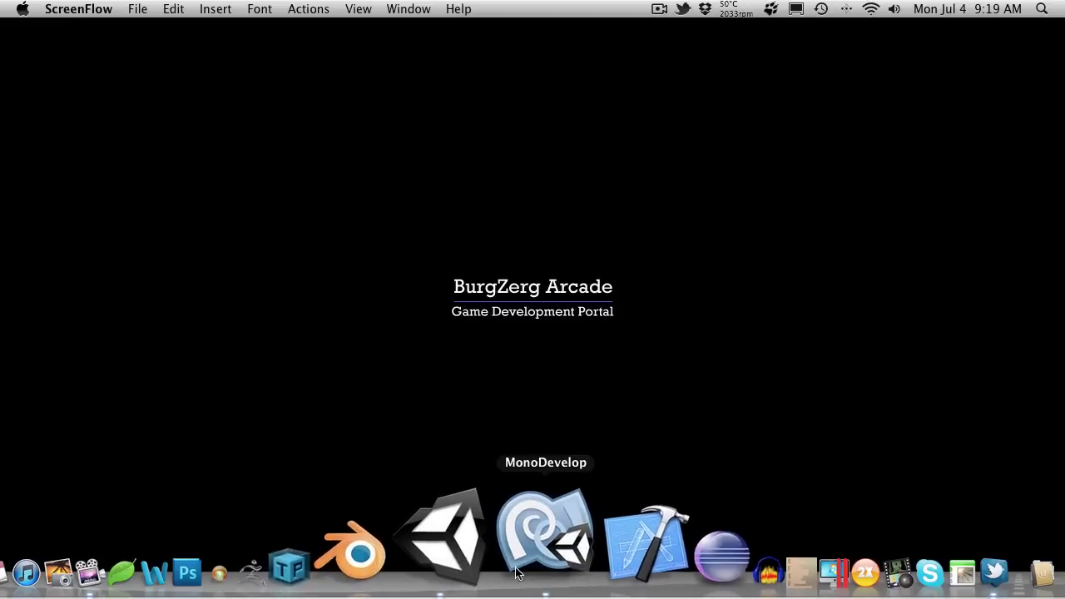
Switch to Unity, collapse the _Scenes and _Scripts project folders, and clear the current selection.
left_click(476, 541)
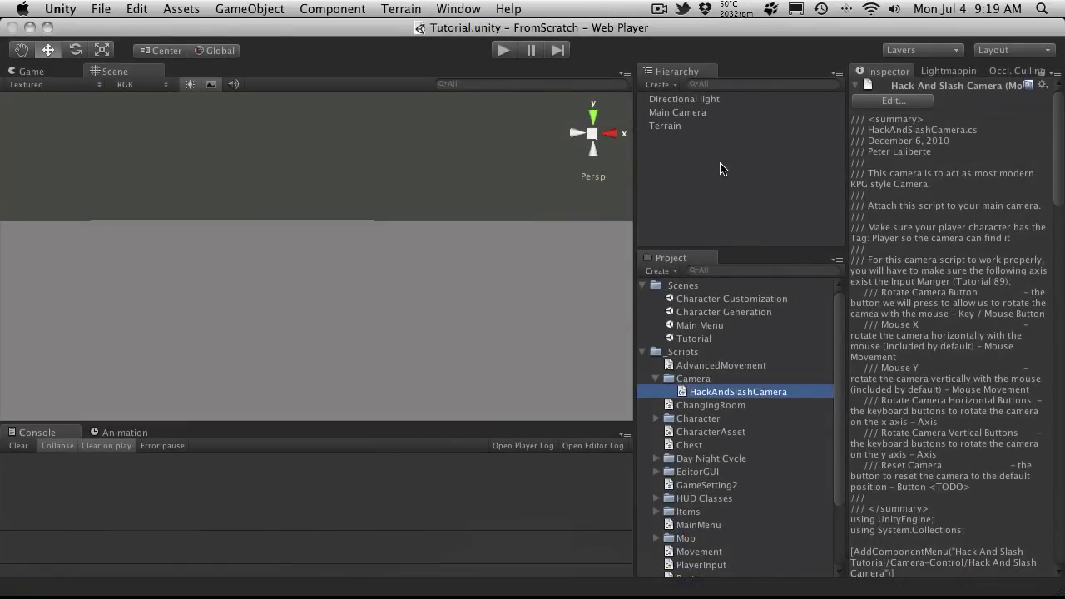
left_click(642, 285)
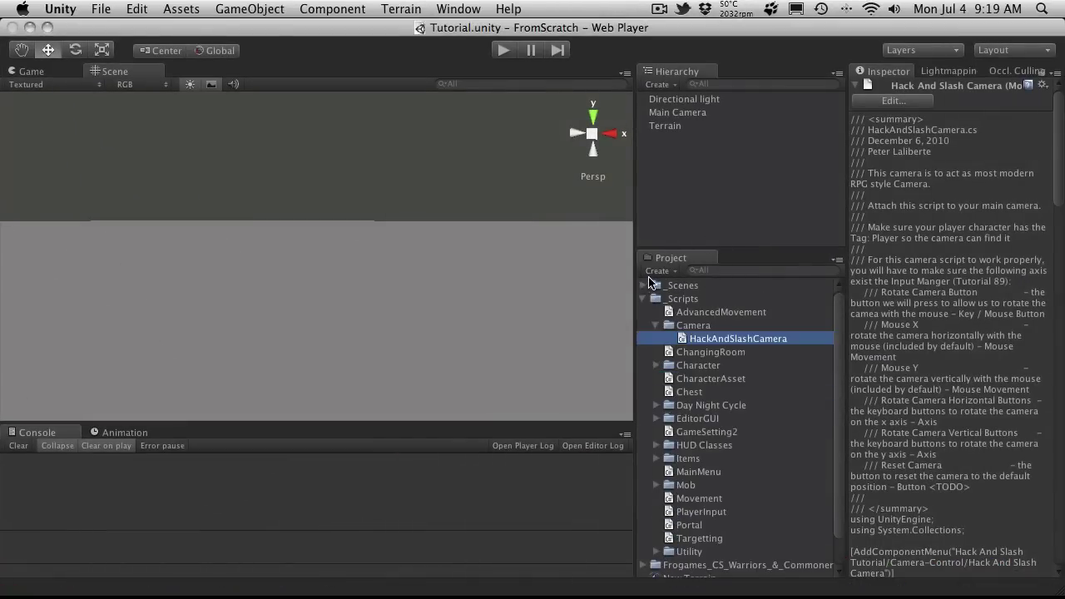
left_click(643, 298)
left_click(697, 148)
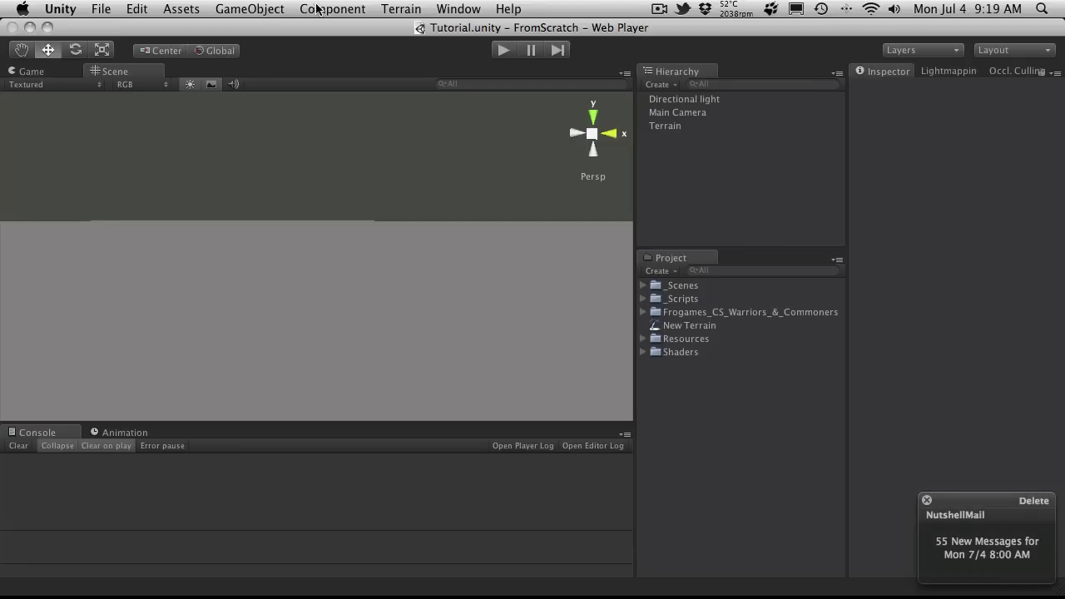
Create an empty game object in the scene and name it MyGUI.
left_click(273, 12)
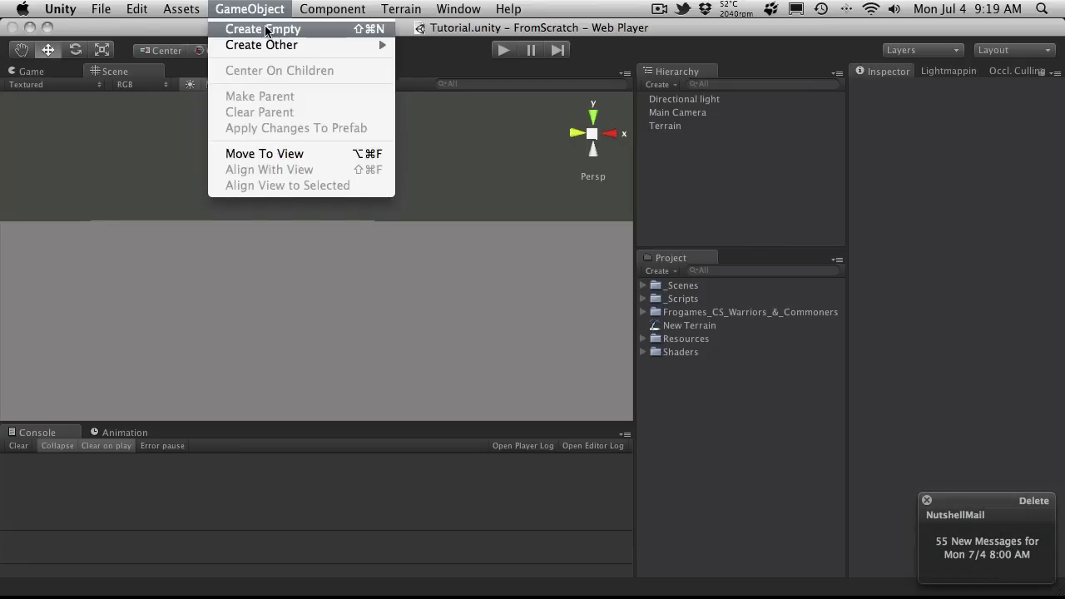
left_click(266, 32)
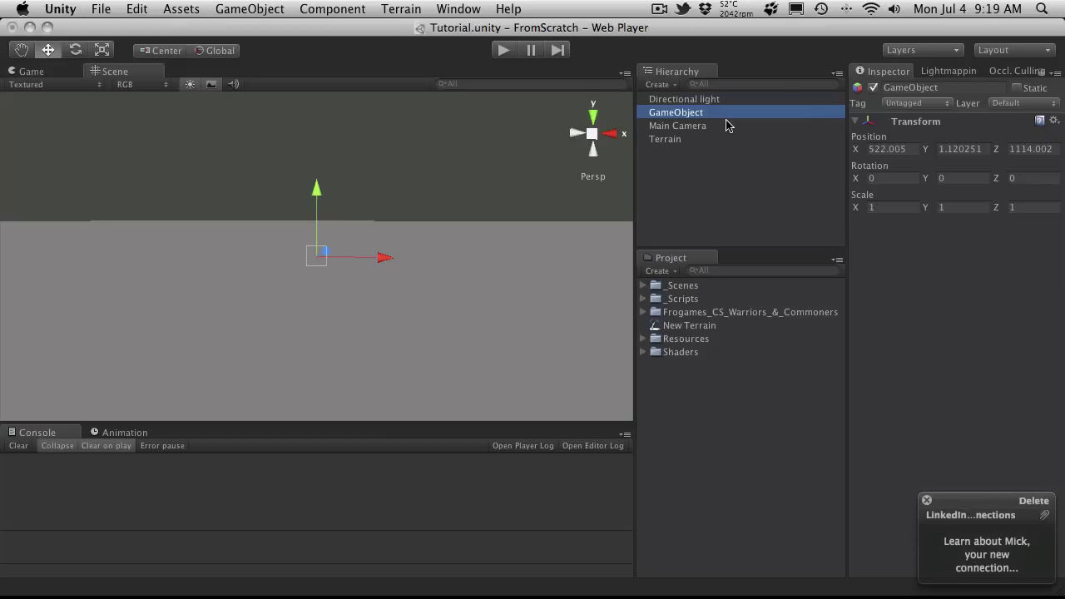
key("Return")
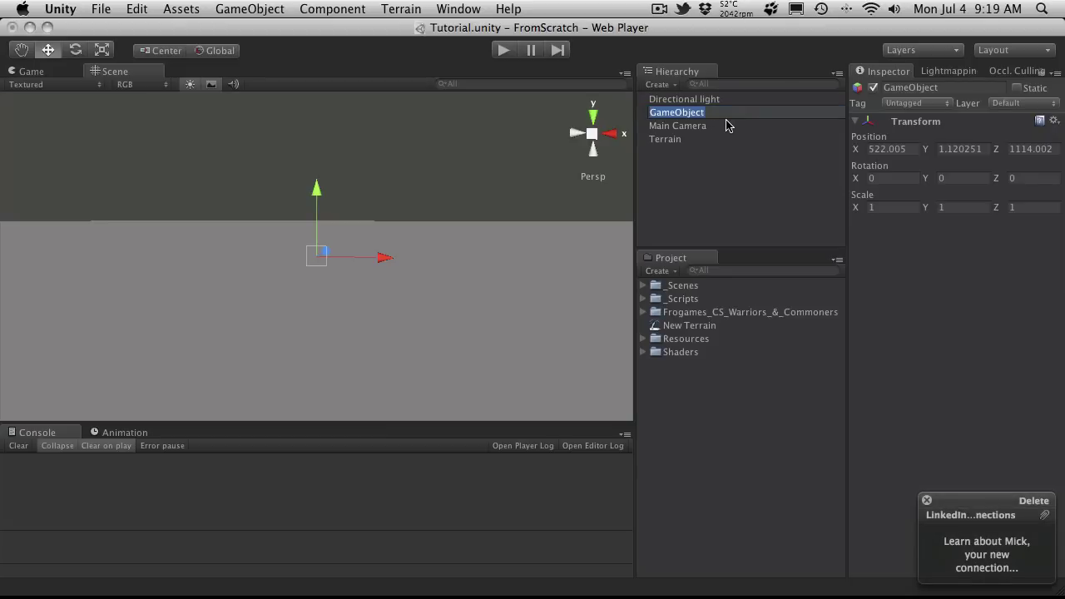
type("MyGUI")
key("Return")
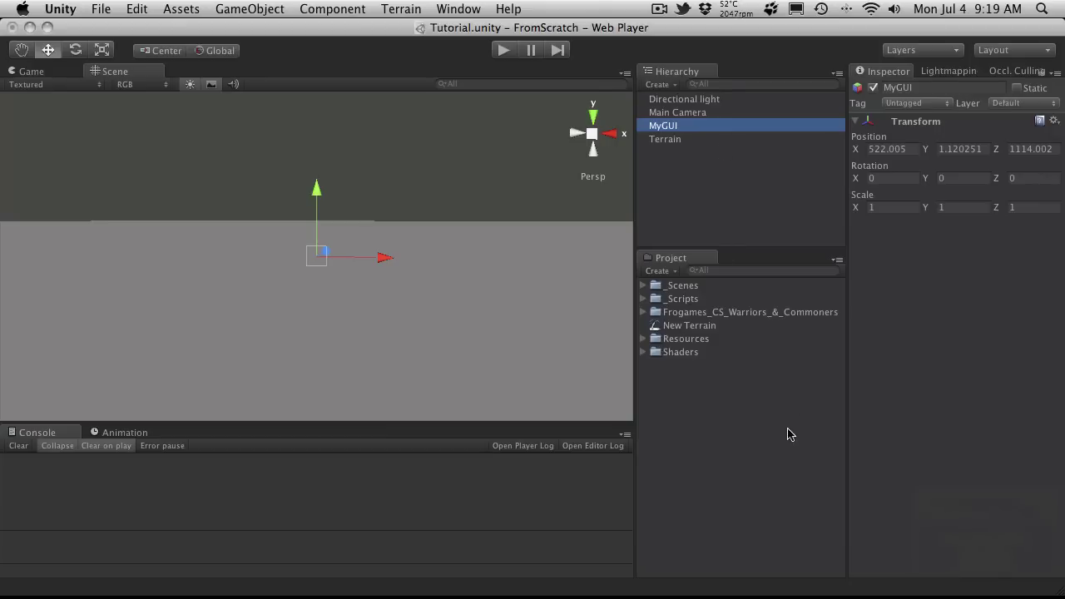
Search the project for "mygui" and attach the MyGUI script to the MyGUI object.
left_click(703, 114)
left_click(697, 127)
left_click(791, 275)
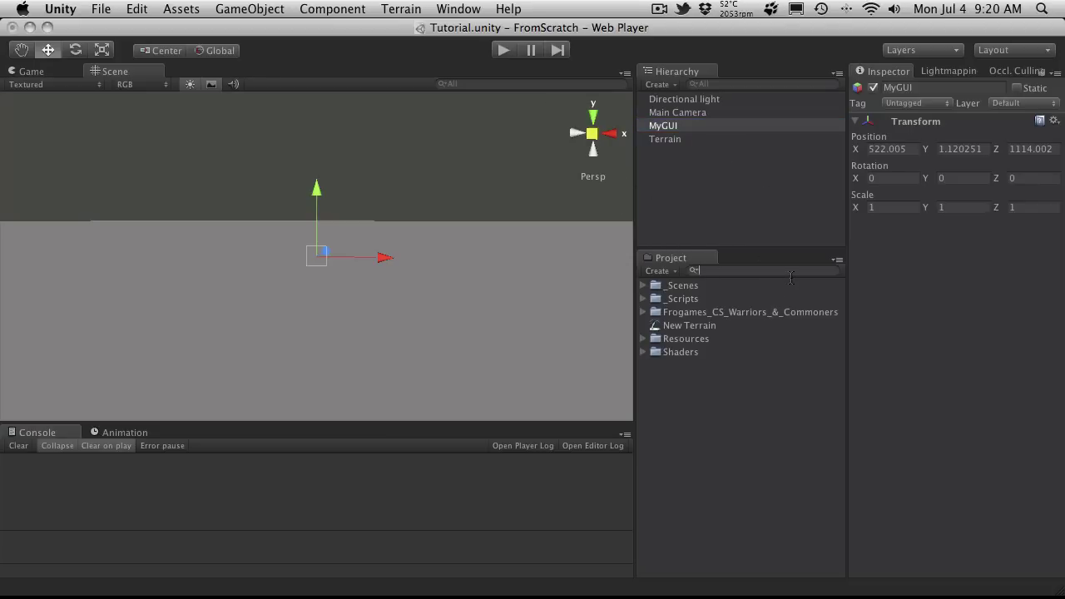
type("mygui")
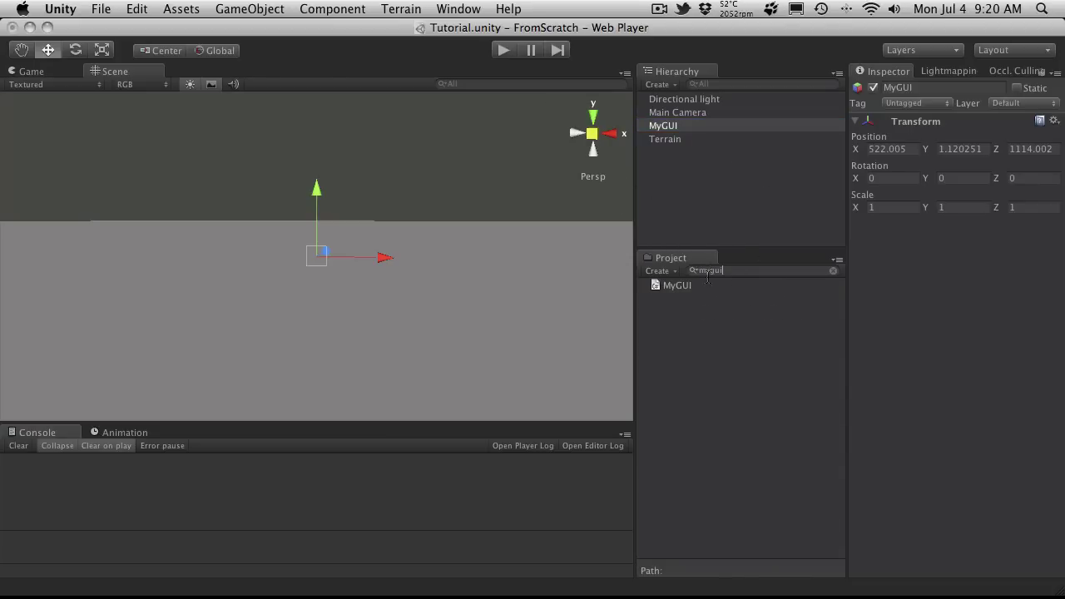
left_click_drag(690, 285, 981, 305)
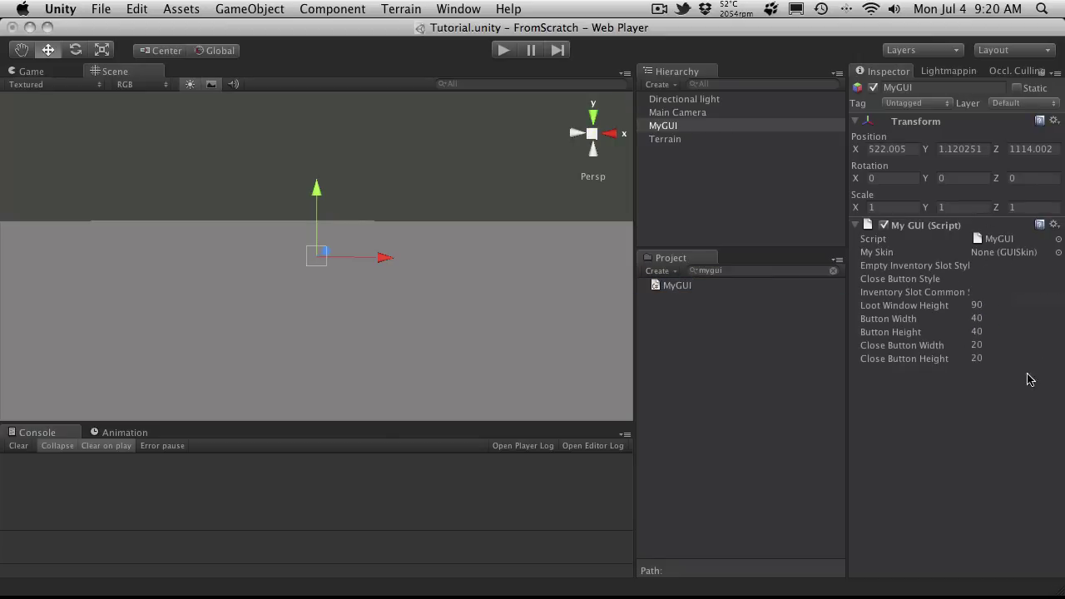
Find the HackAndSlashCamera script by searching for "camera", attach it to the Main Camera, and clear the project search.
left_click(732, 208)
left_click(704, 111)
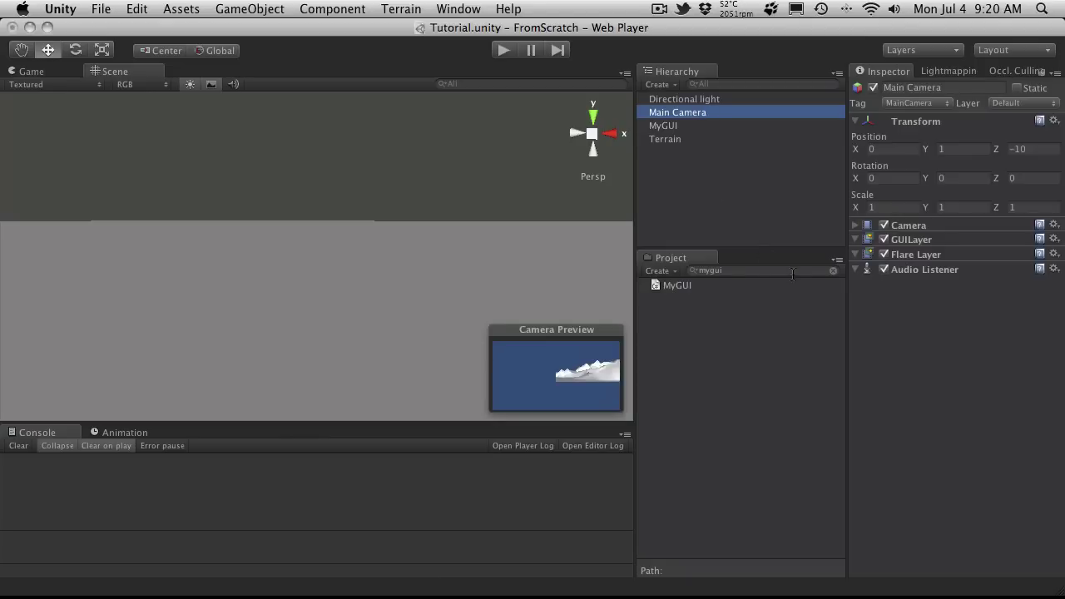
left_click(834, 271)
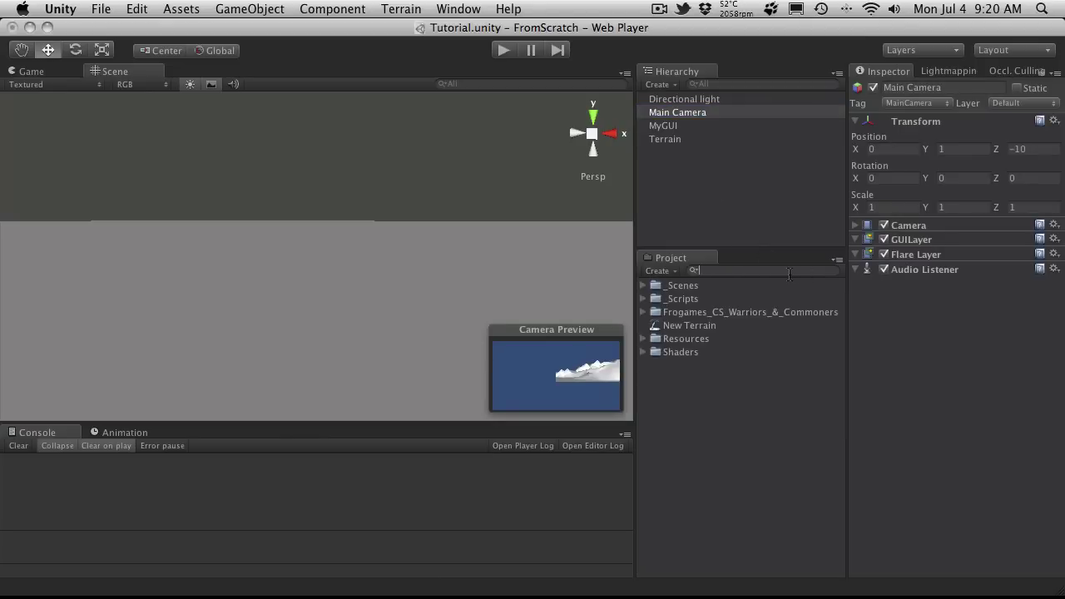
type("camera")
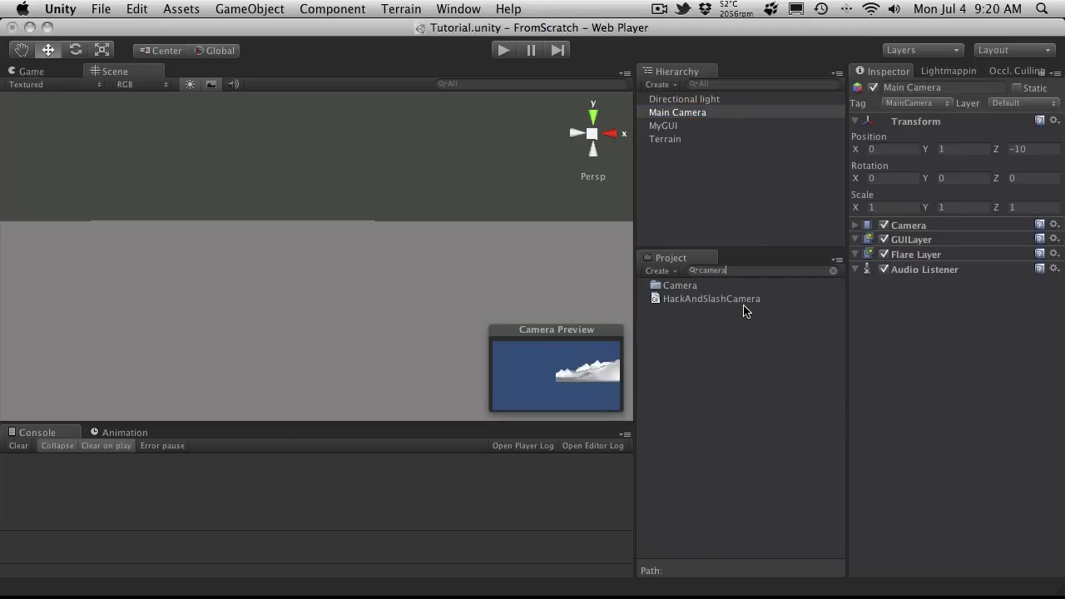
left_click_drag(741, 301, 950, 329)
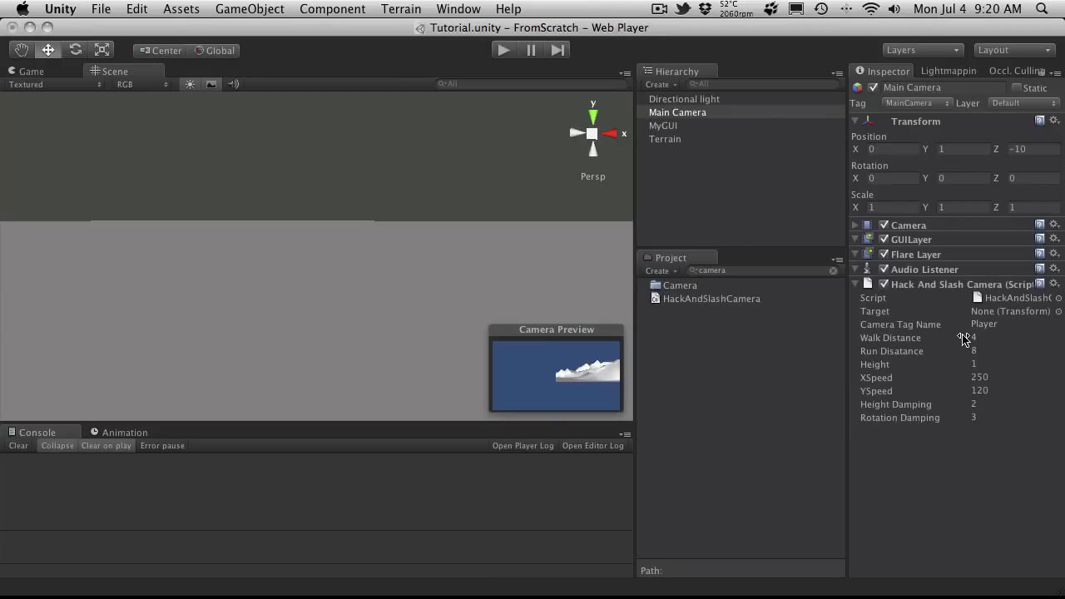
left_click(833, 271)
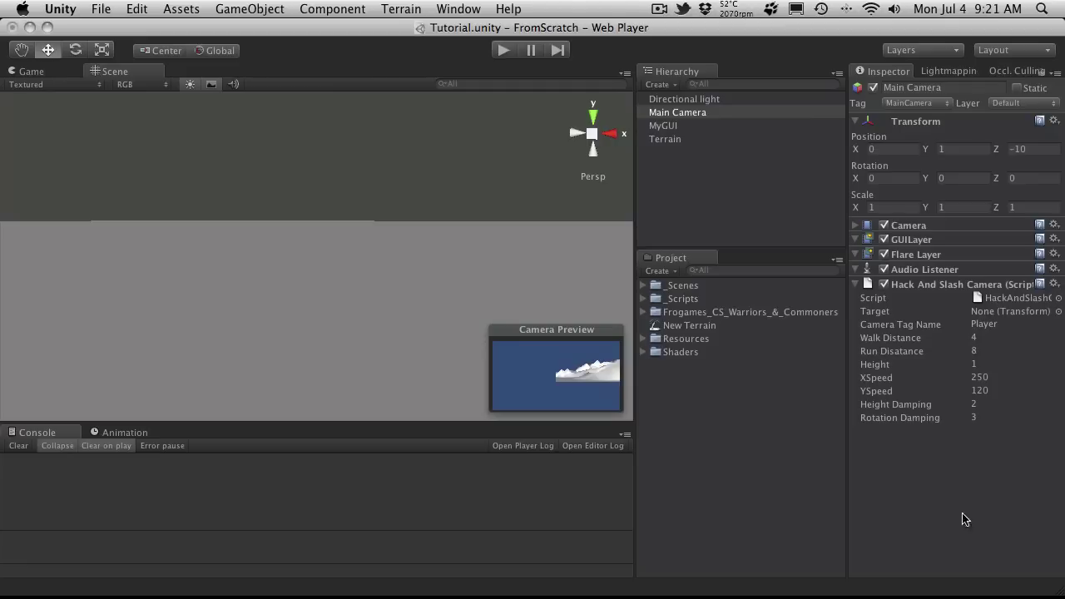
Select the MyGUI object and widen the Inspector so its full property names are readable.
left_click(703, 172)
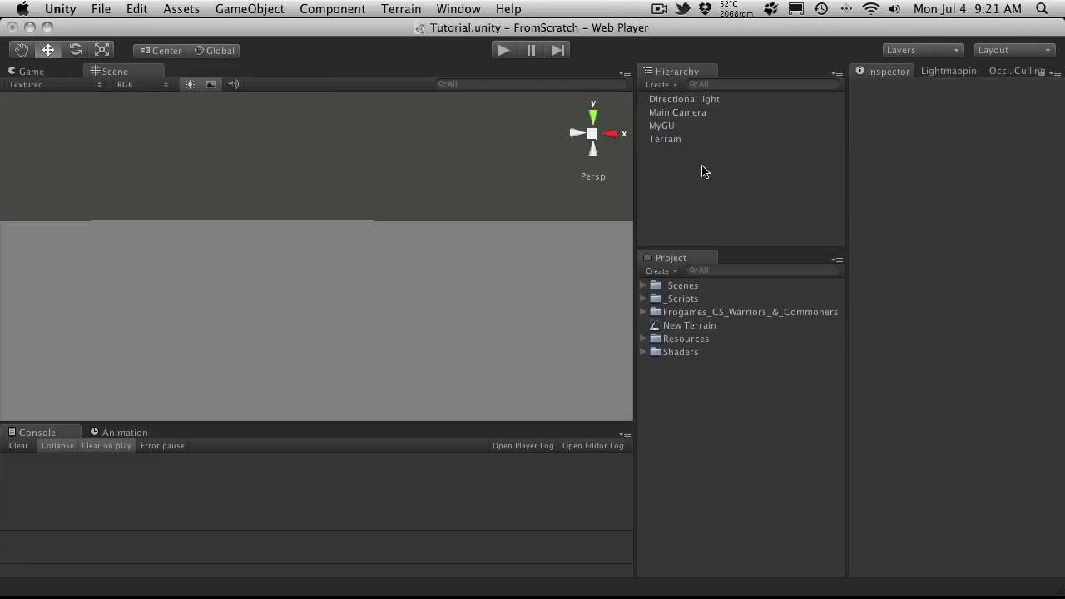
left_click(690, 127)
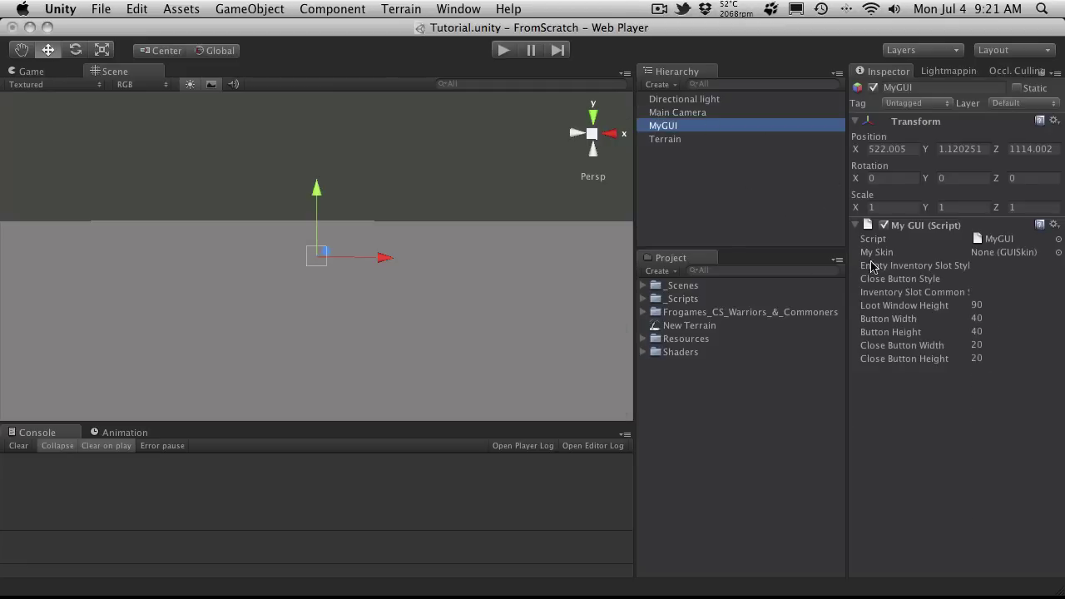
left_click_drag(850, 279, 752, 278)
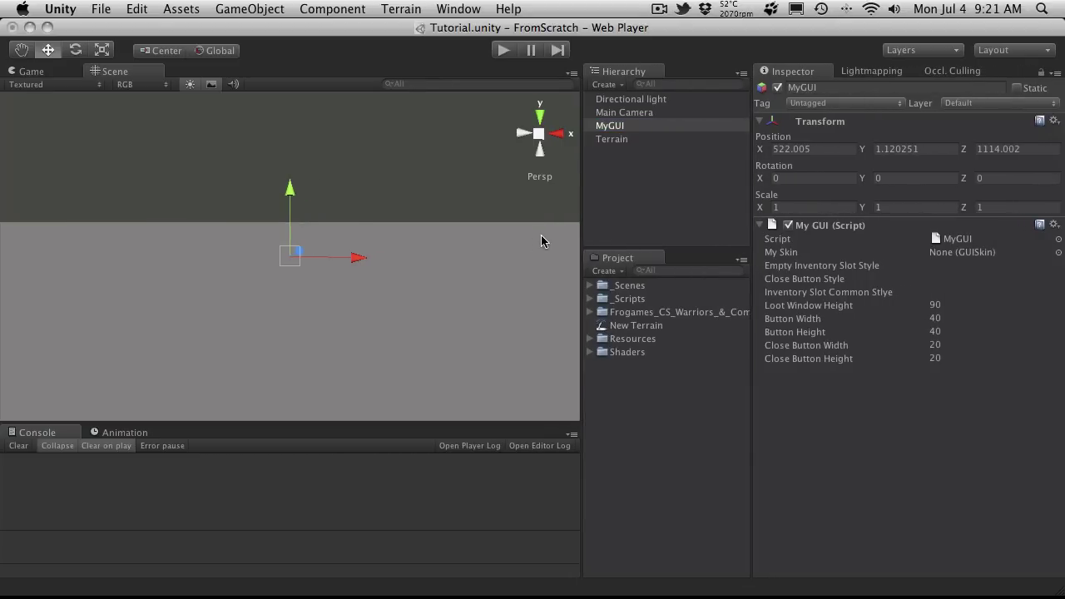
Play the scene and open the source line behind the Rotate Camera Button error in the console.
left_click(502, 50)
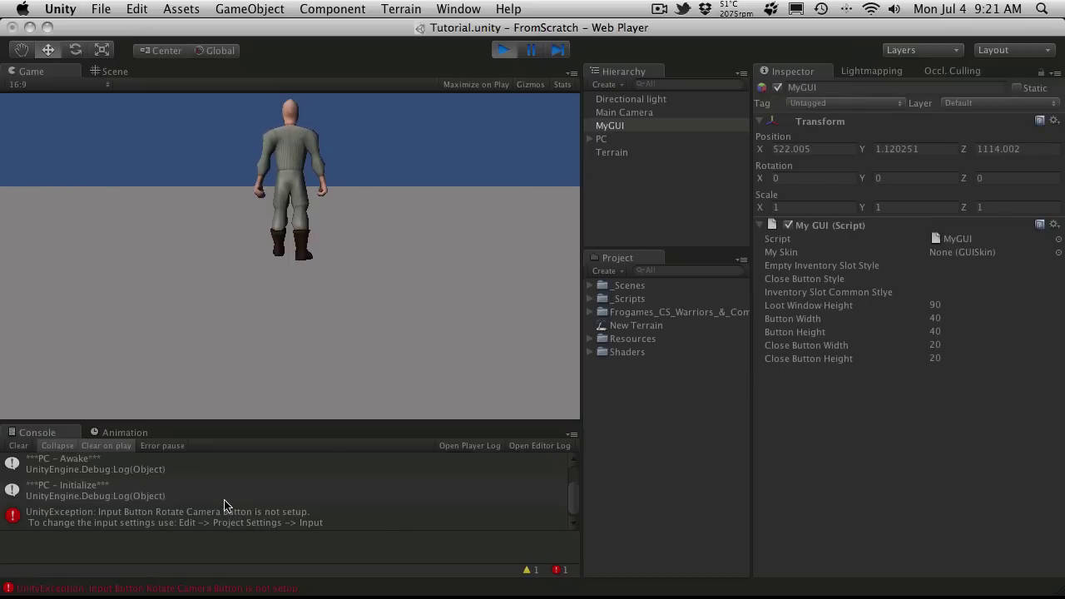
double_click(227, 522)
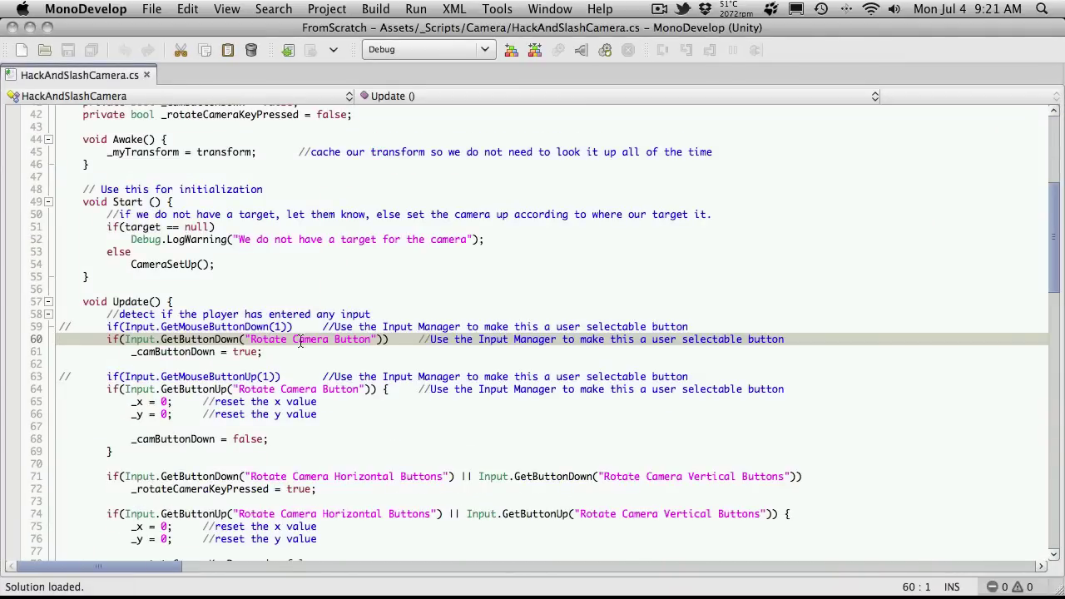
Expand the summary comment in HackAndSlashCamera.cs and review the input axes it requires, including Rotate Camera Button and Reset Camera.
scroll(314, 345, "up", 7)
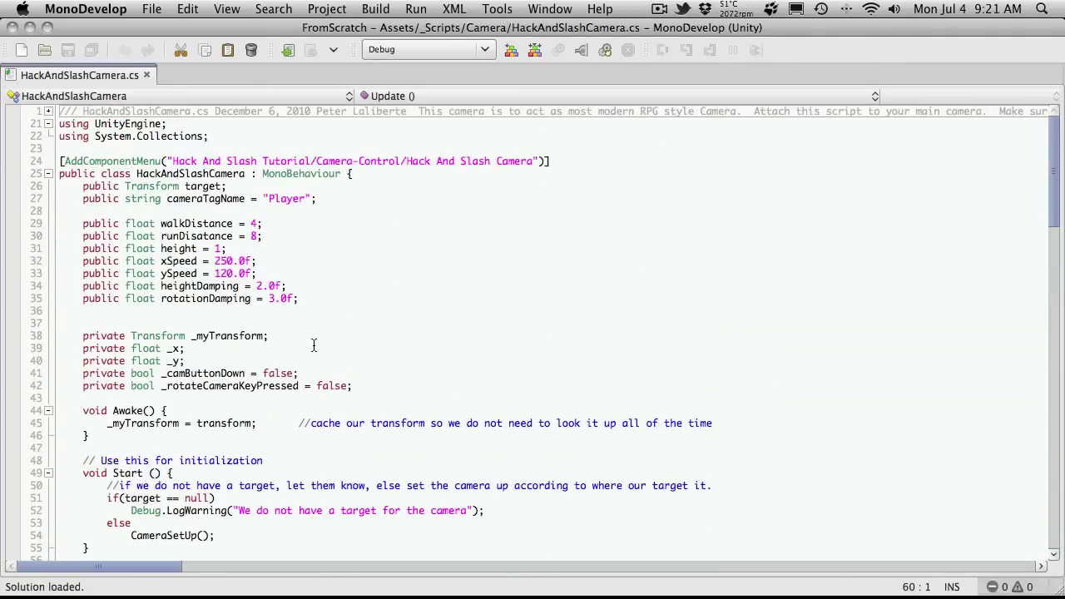
left_click(48, 111)
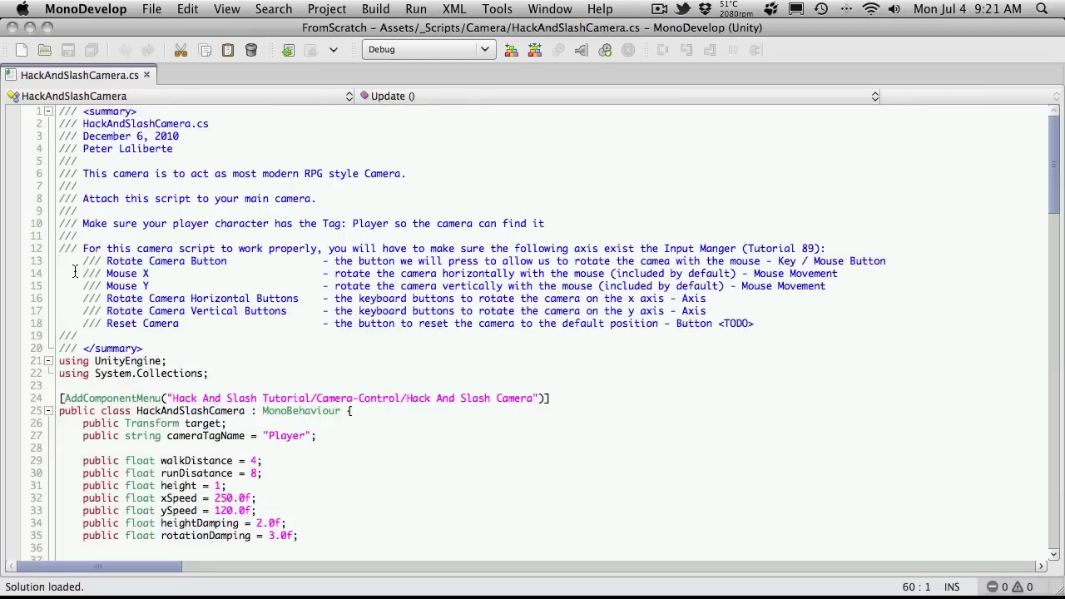
left_click_drag(60, 261, 865, 329)
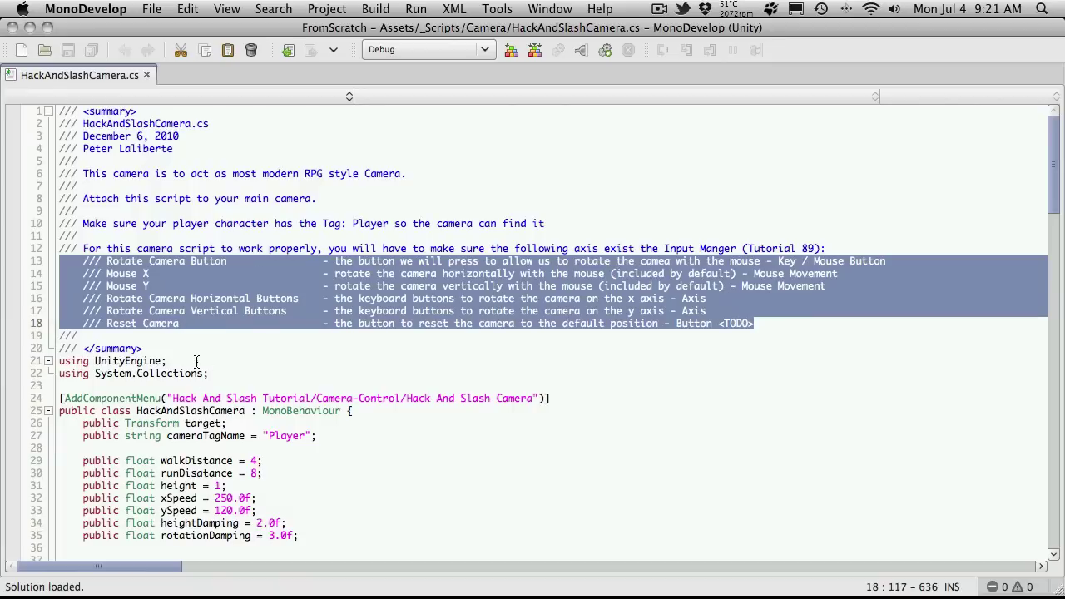
left_click(123, 262)
left_click_drag(106, 261, 226, 261)
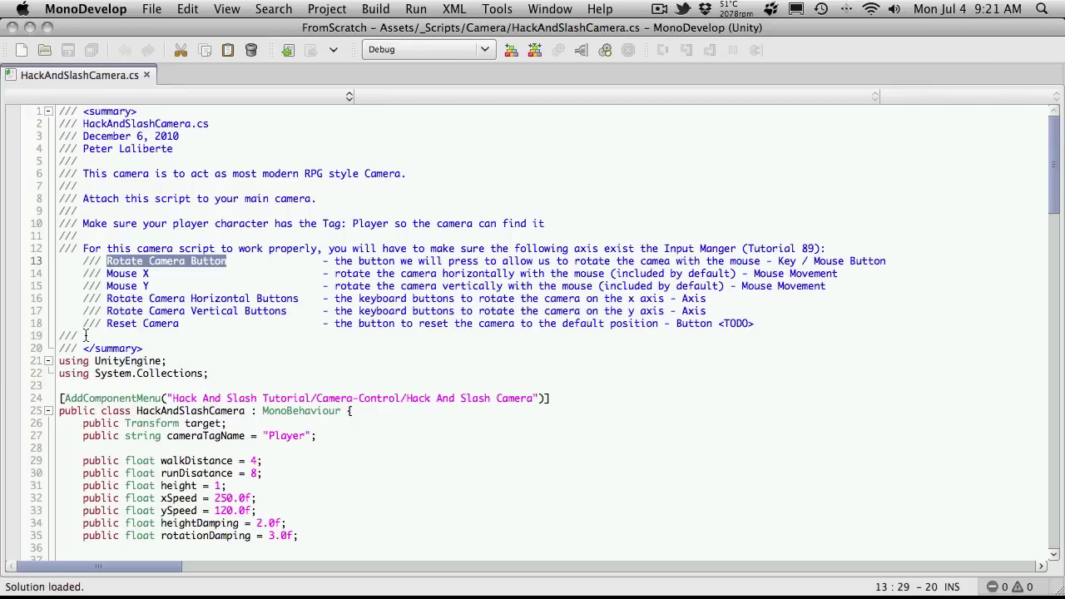
left_click_drag(142, 326, 524, 327)
left_click_drag(598, 326, 605, 325)
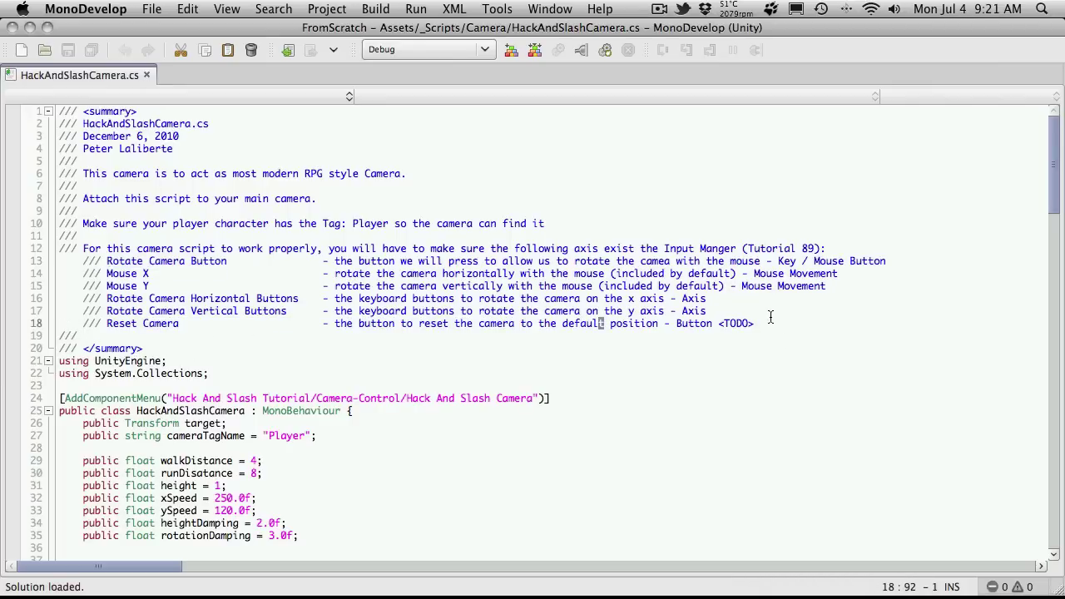
left_click_drag(749, 324, 726, 325)
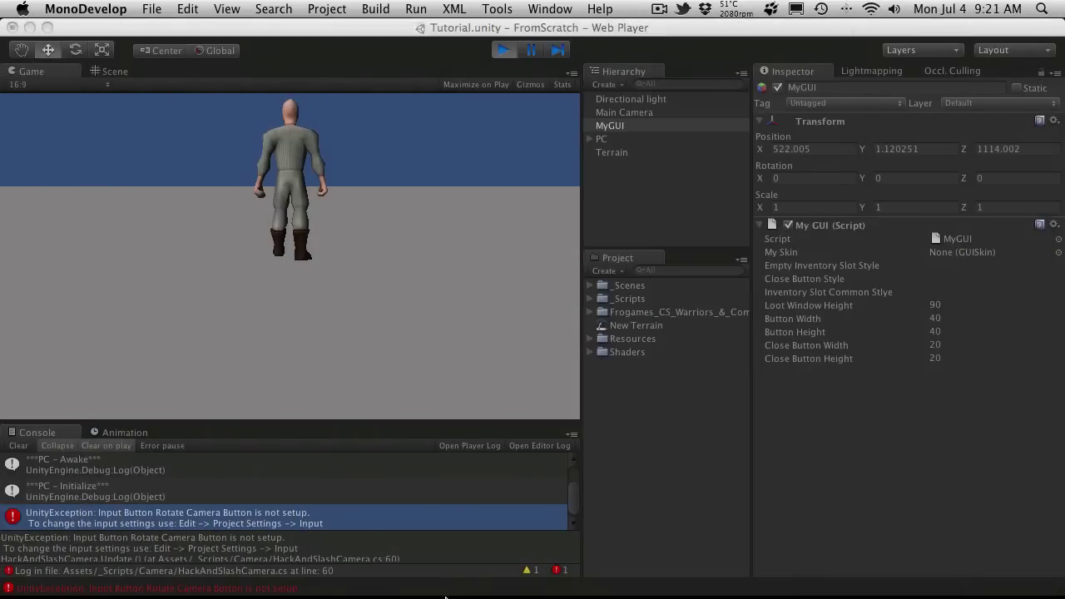
Return to Unity, stop the running scene, and open the project's Input Manager settings.
left_click(503, 50)
left_click(99, 9)
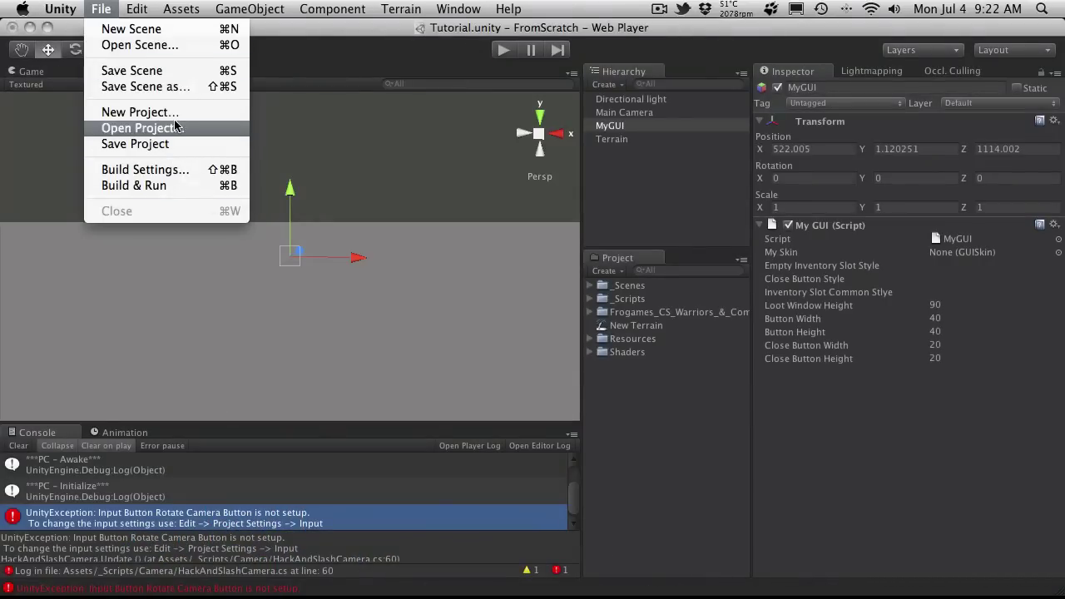
key("Right")
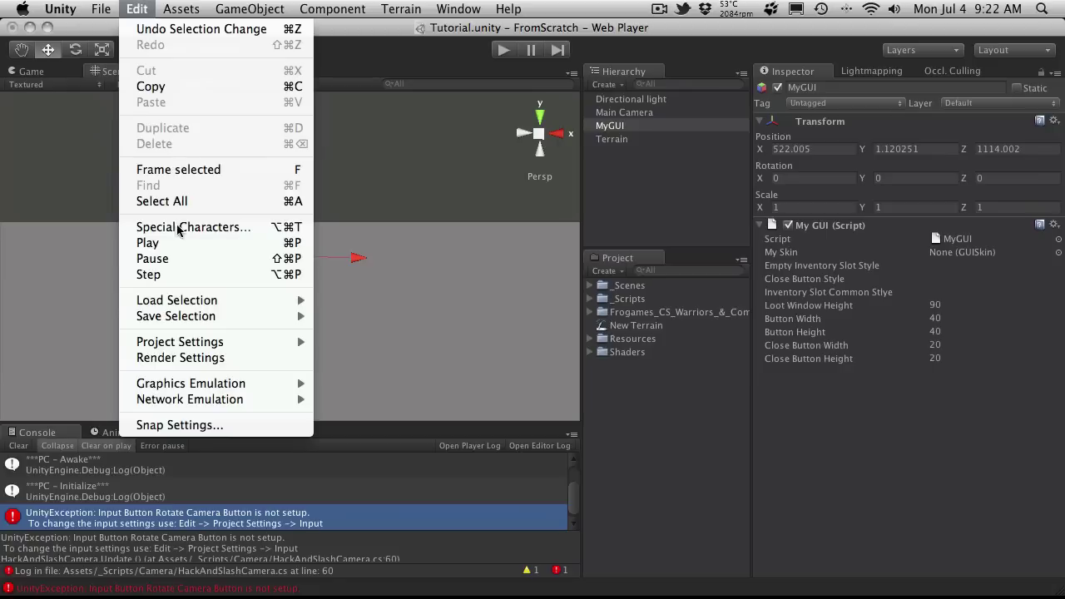
mouse_move(216, 342)
left_click(341, 341)
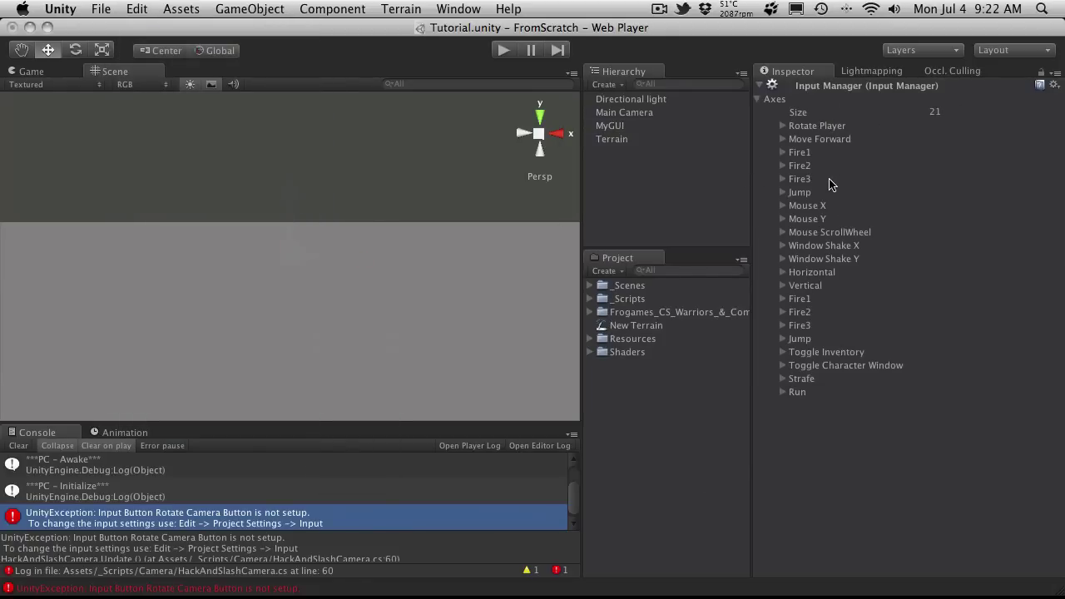
Set the number of input axes to 27 and check the settings of the first added Run entry.
left_click(782, 232)
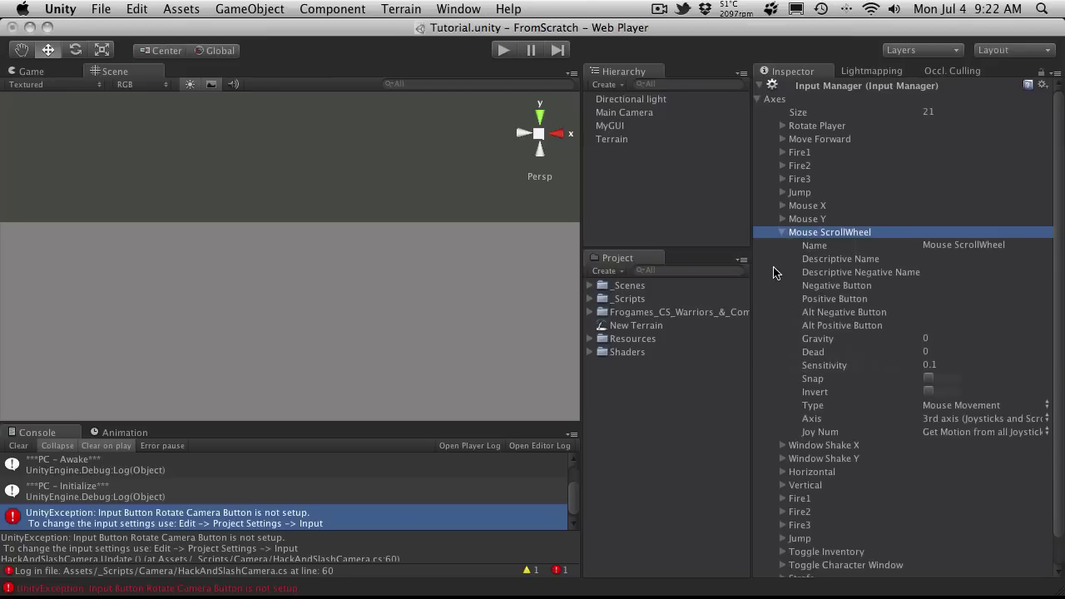
left_click(781, 233)
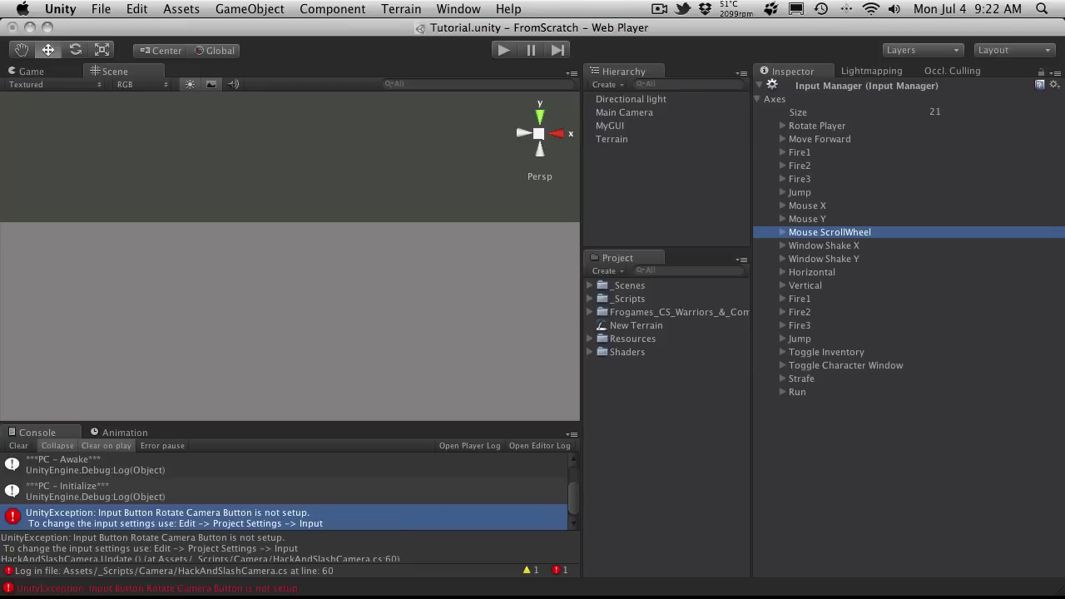
left_click(954, 113)
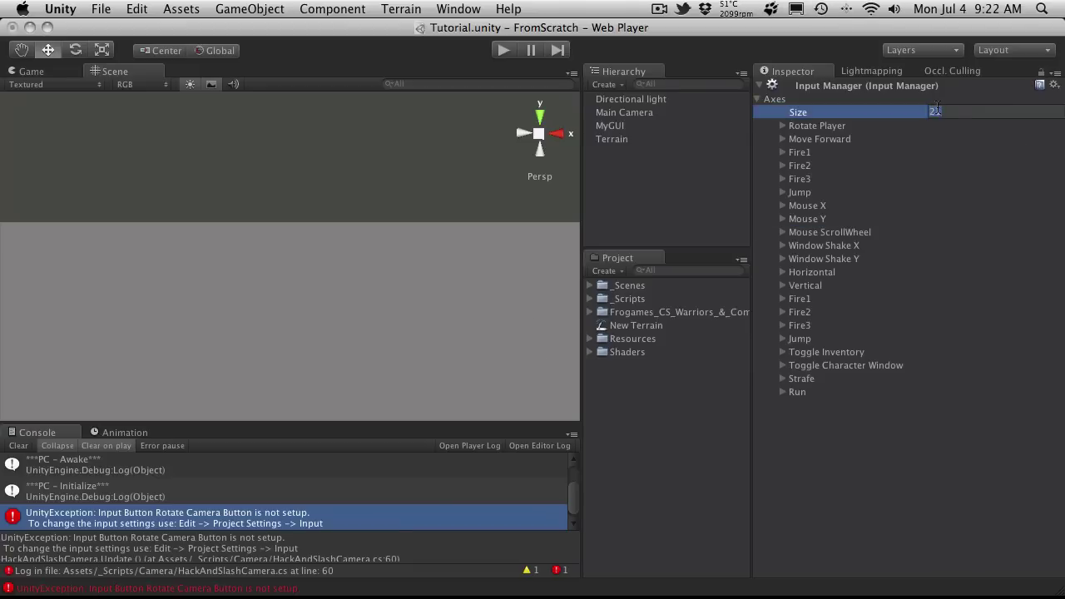
left_click(1016, 110)
type("7")
key("Return")
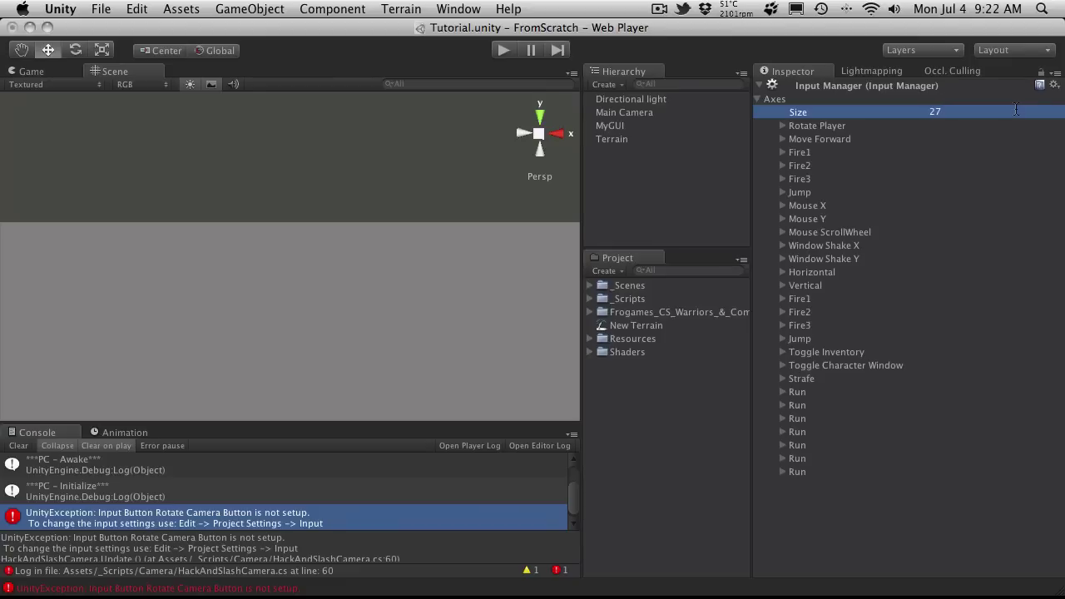
left_click(822, 407)
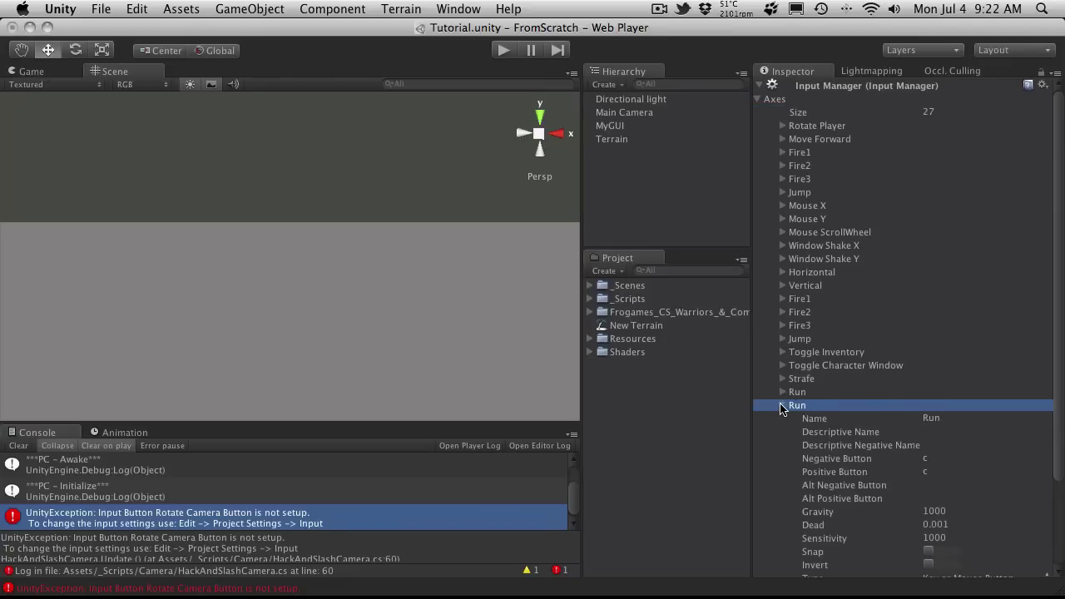
left_click(782, 406)
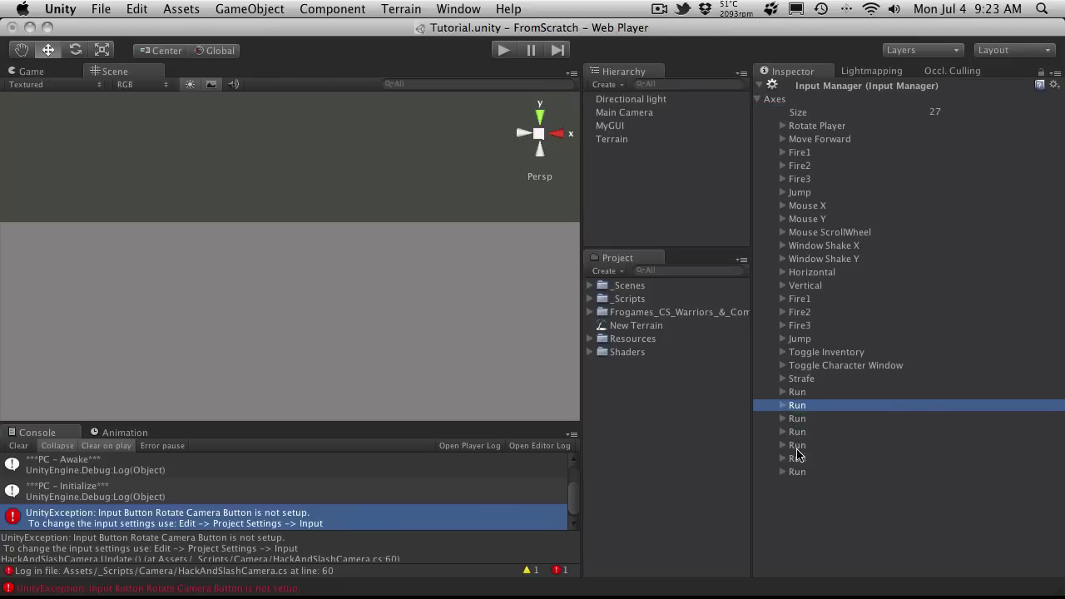
Rename the second Run axis in the Input Manager to Rotate Camera Button.
left_click(783, 405)
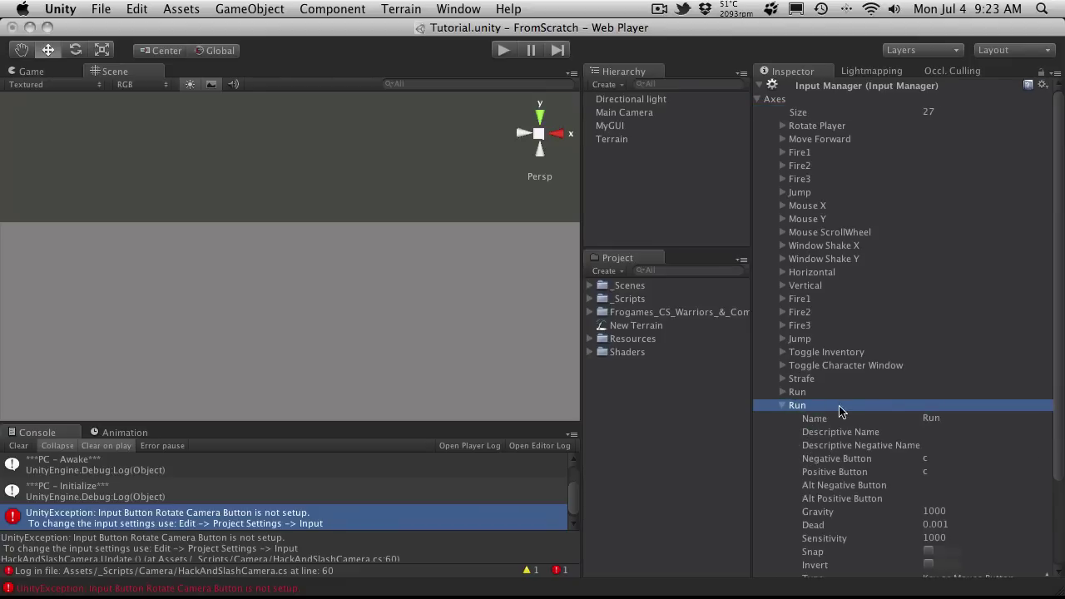
left_click(783, 406)
left_click(956, 418)
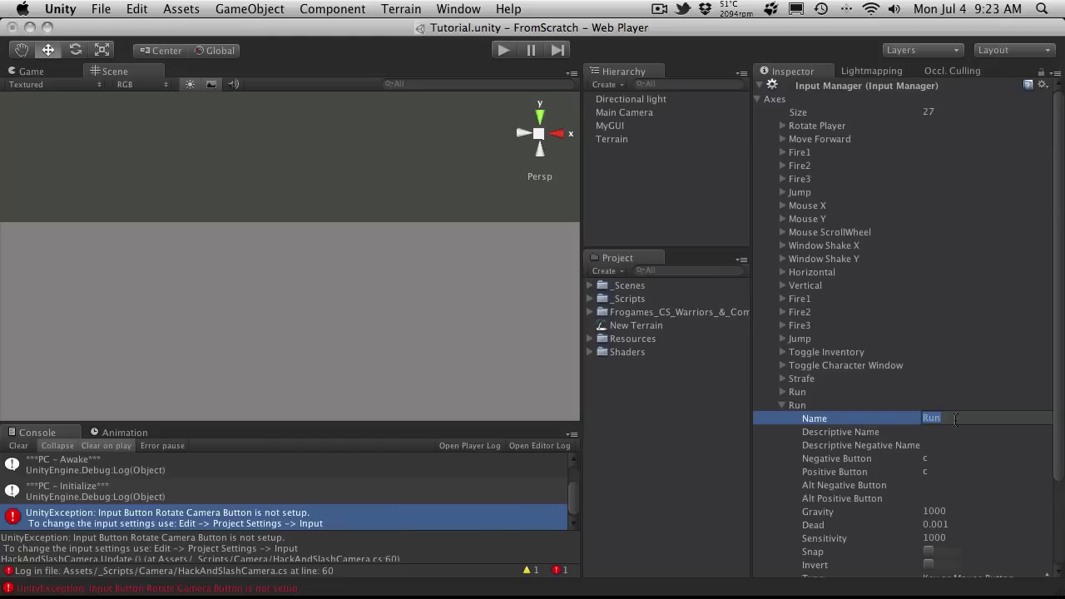
type("Rotate Camera Button")
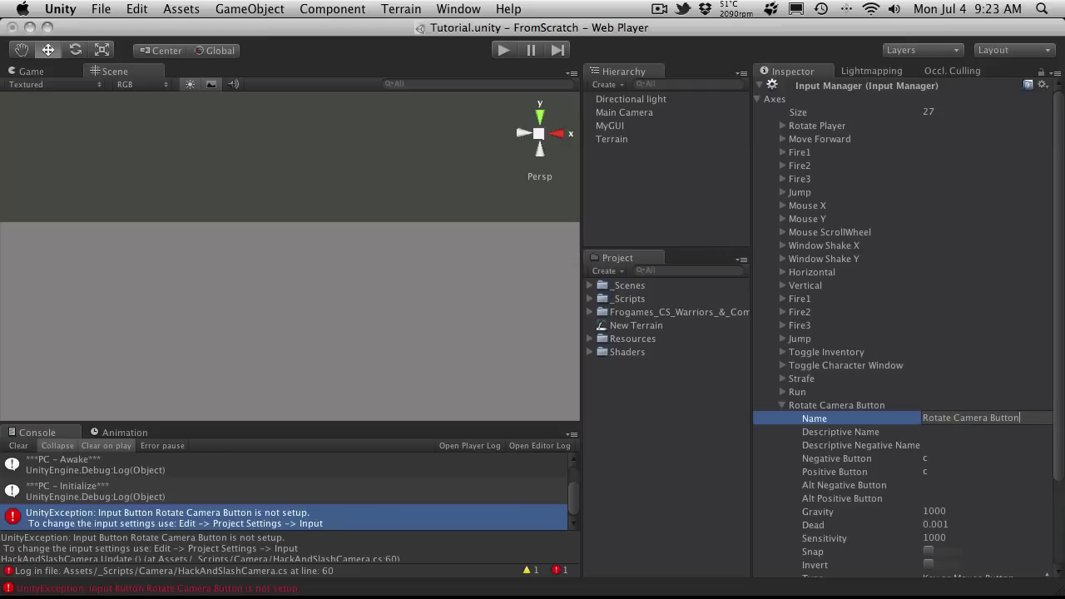
Copy the Rotate Camera Button description from the summary comment in HackAndSlashCamera.cs into that axis's Descriptive Name in Unity.
key("super+Tab")
left_click_drag(884, 73, 851, 32)
left_click_drag(363, 263, 745, 268)
left_click(731, 277)
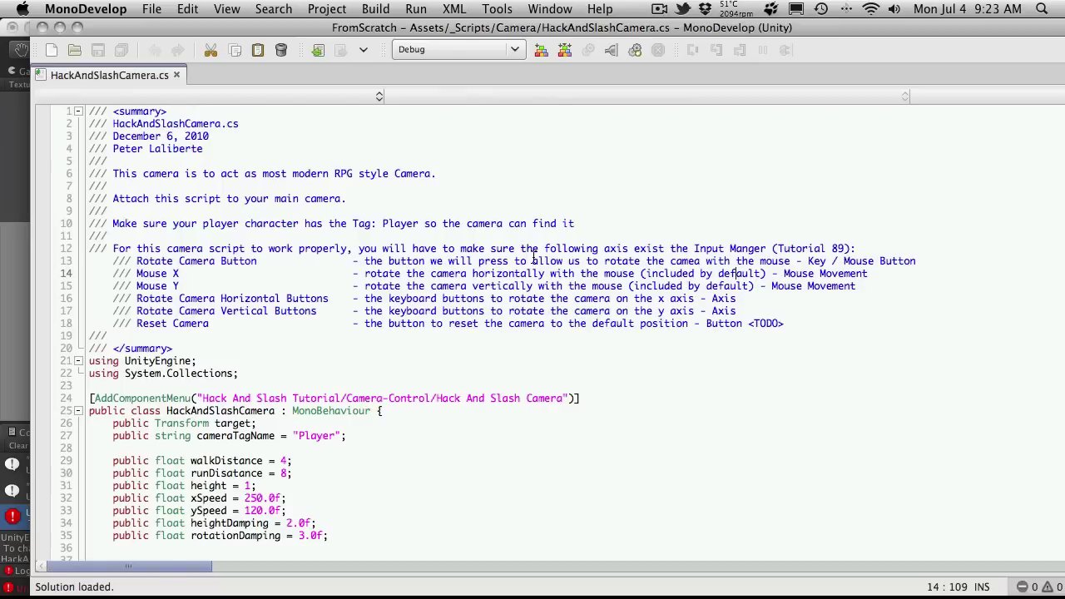
double_click(860, 23)
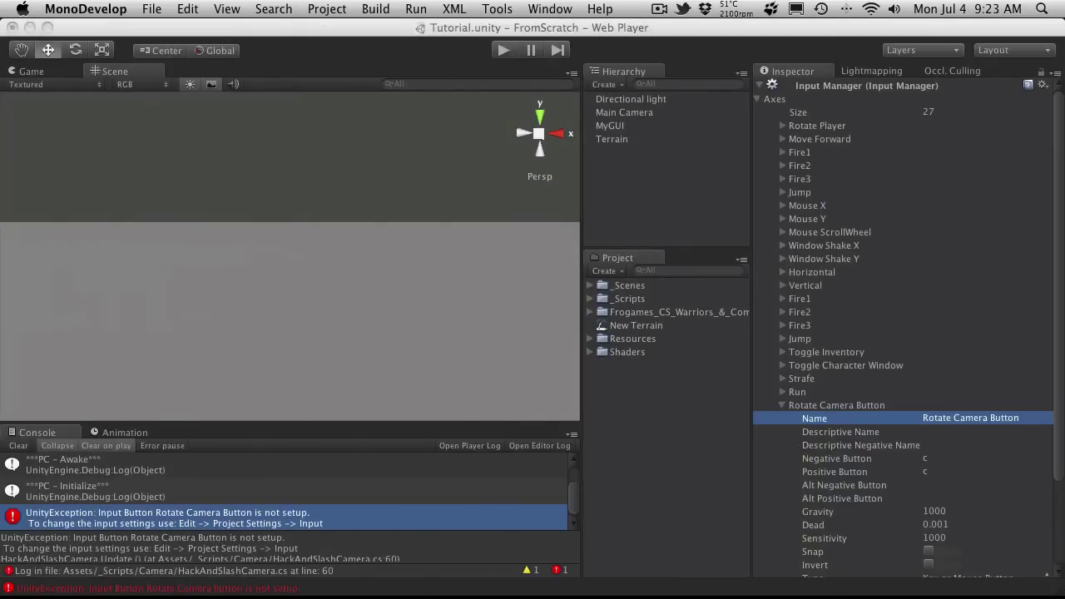
left_click(949, 431)
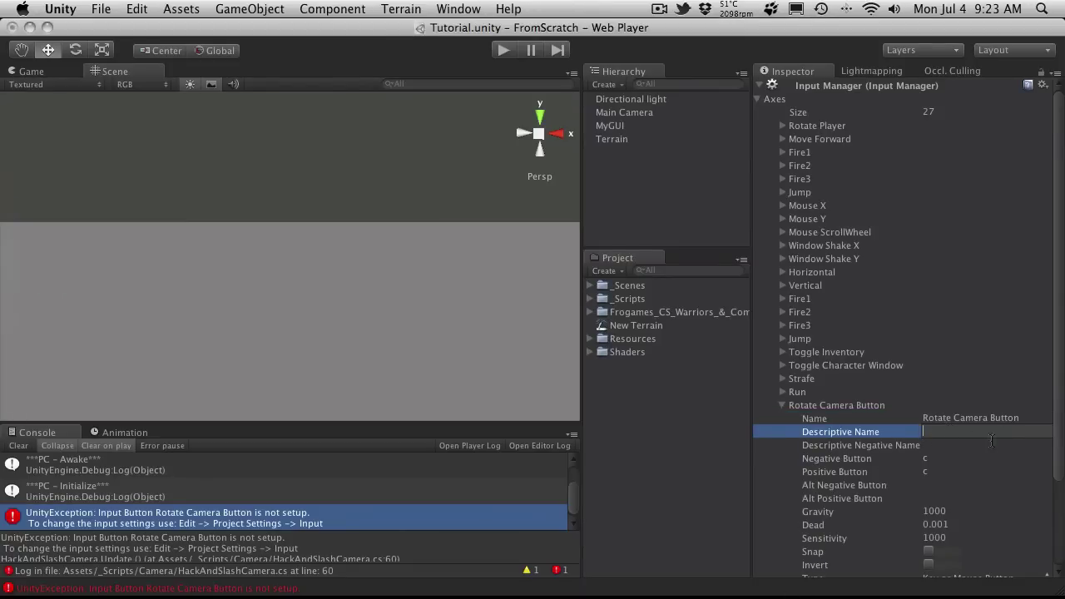
key("super+Tab")
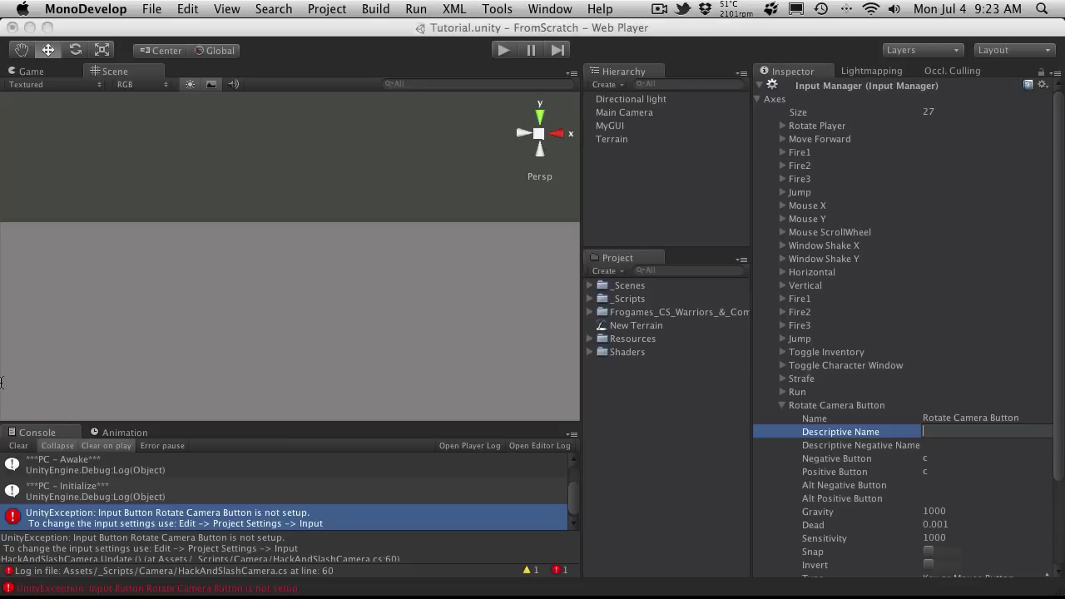
left_click(938, 431)
key("super+v")
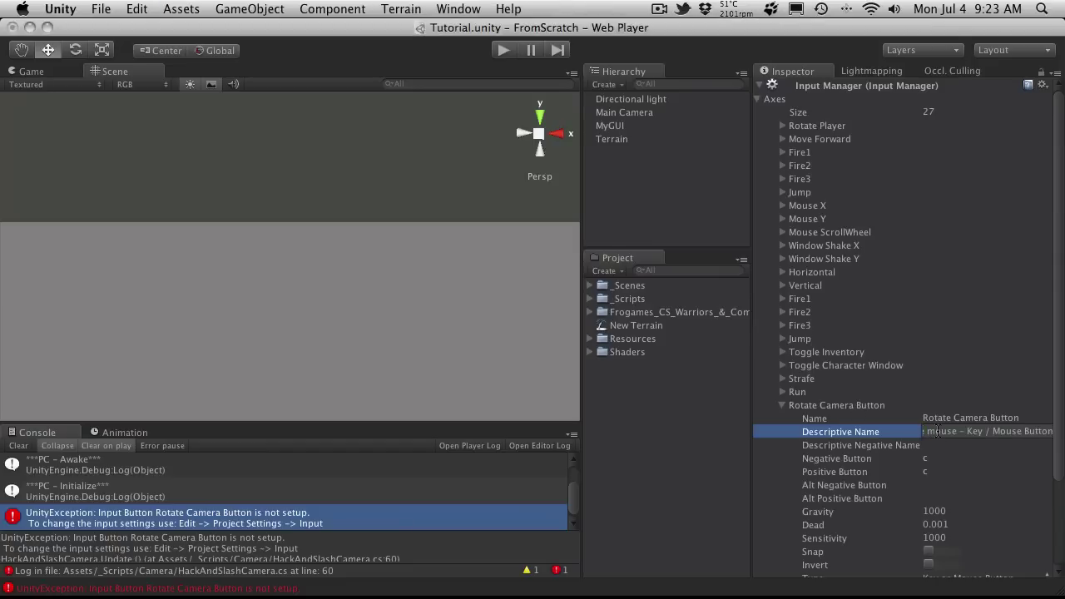
key("Return")
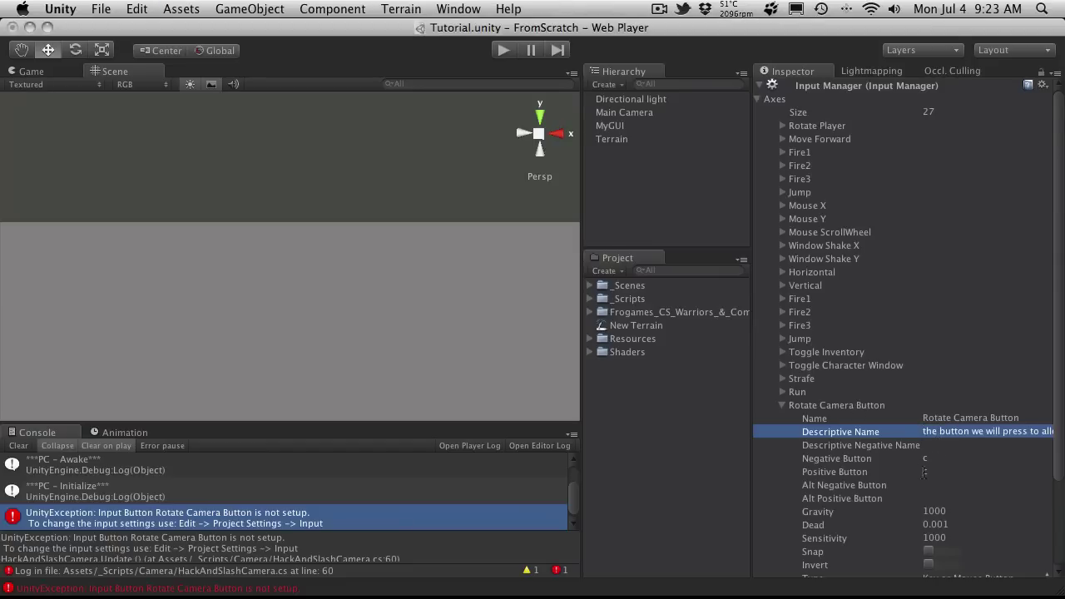
Try to replace the Negative Button of the Rotate Camera Button axis with mouse2.
left_click(942, 456)
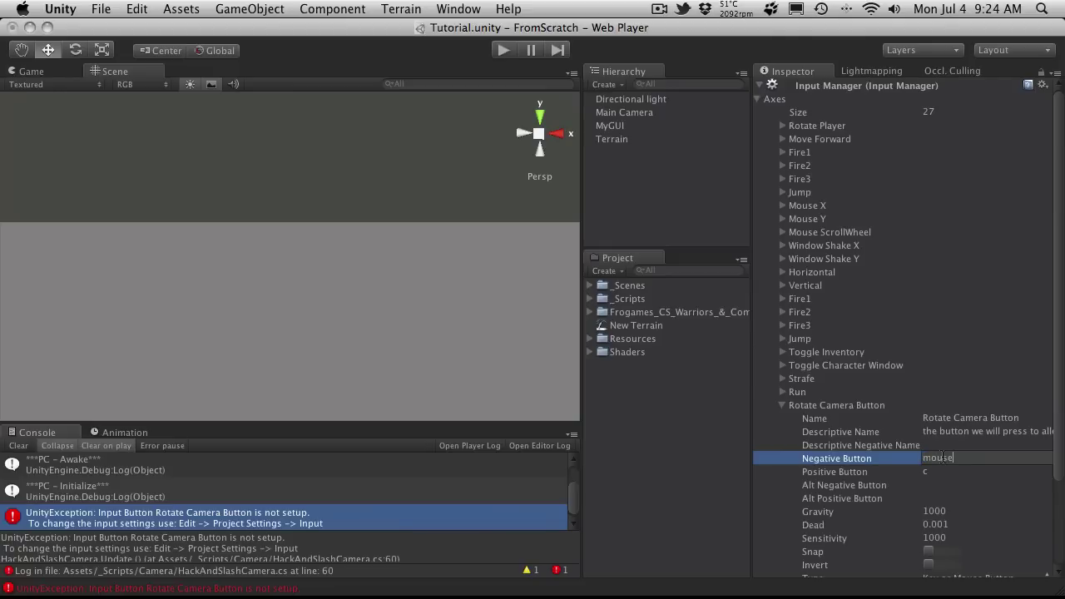
scroll(1062, 329, "down", 4)
type("mouse")
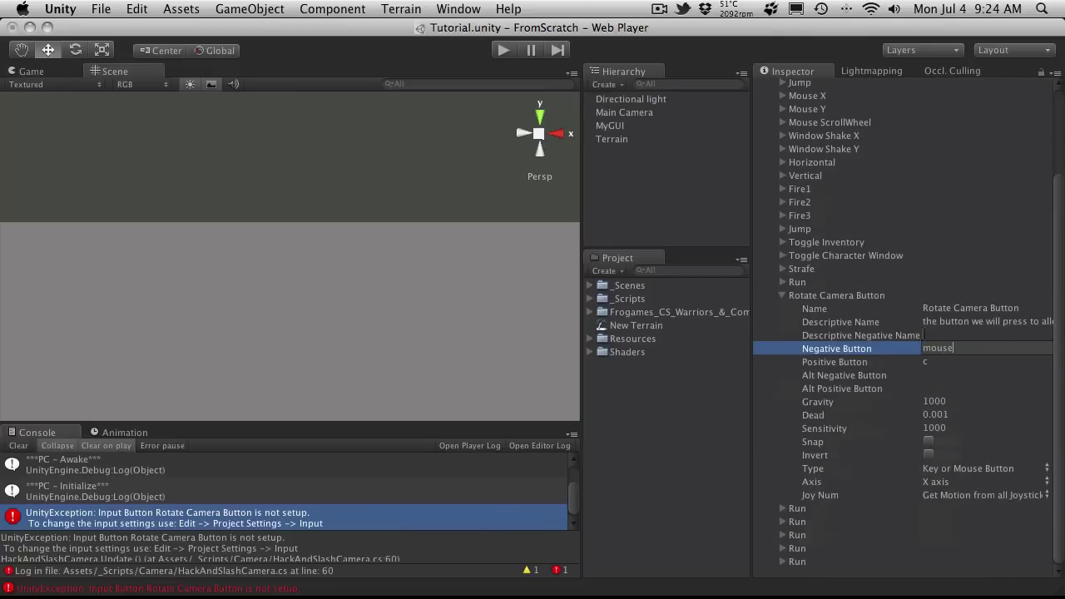
type("2")
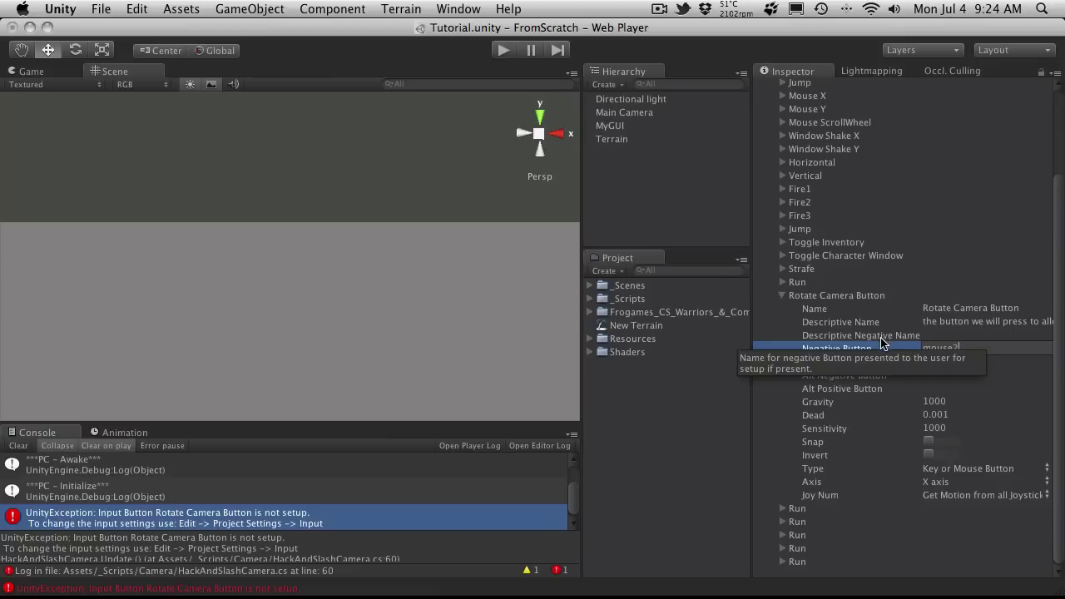
left_click(1035, 361)
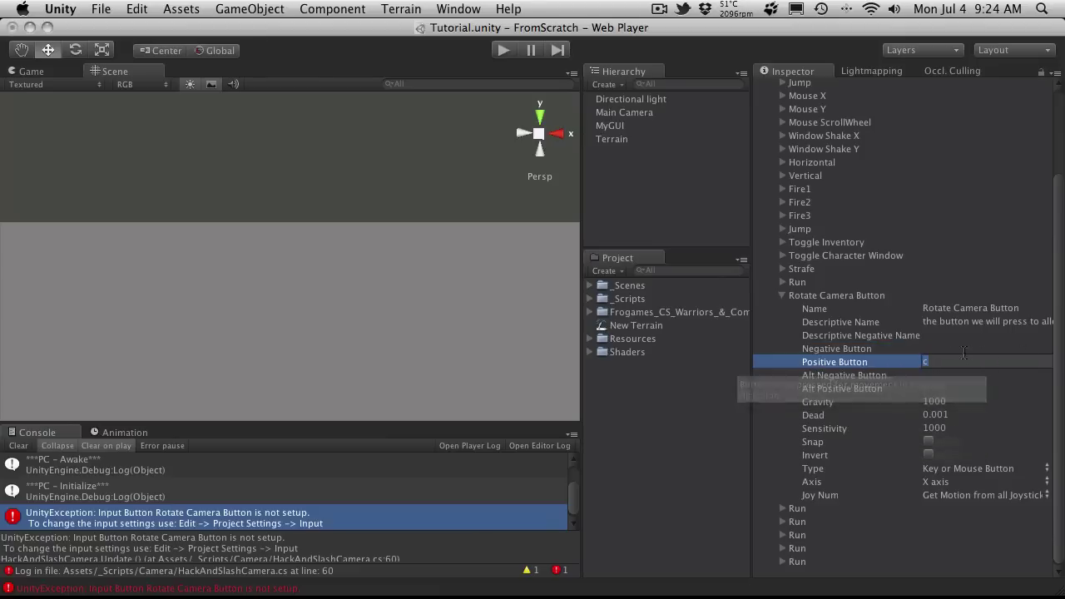
left_click(964, 349)
Try to replace the Positive Button of the Rotate Camera Button axis with mouse.
left_click(953, 363)
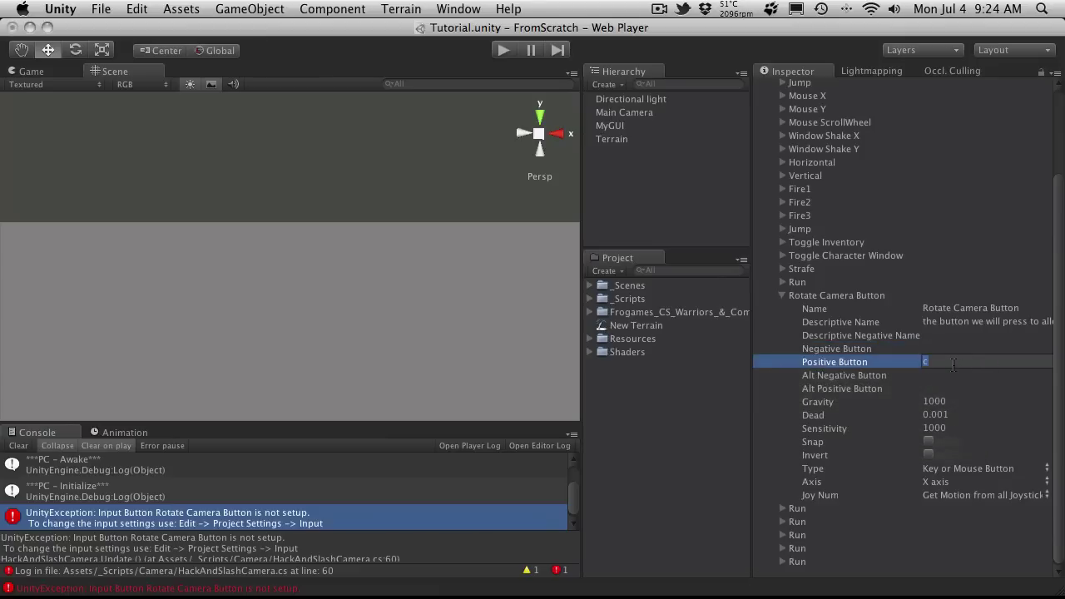
type("mouse")
key("Return")
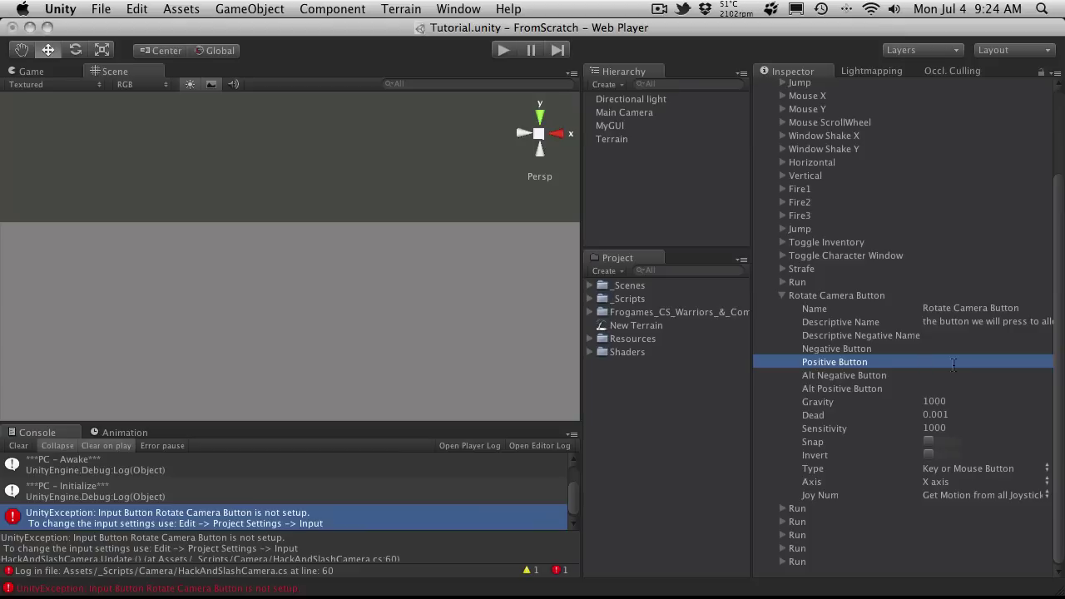
left_click(954, 363)
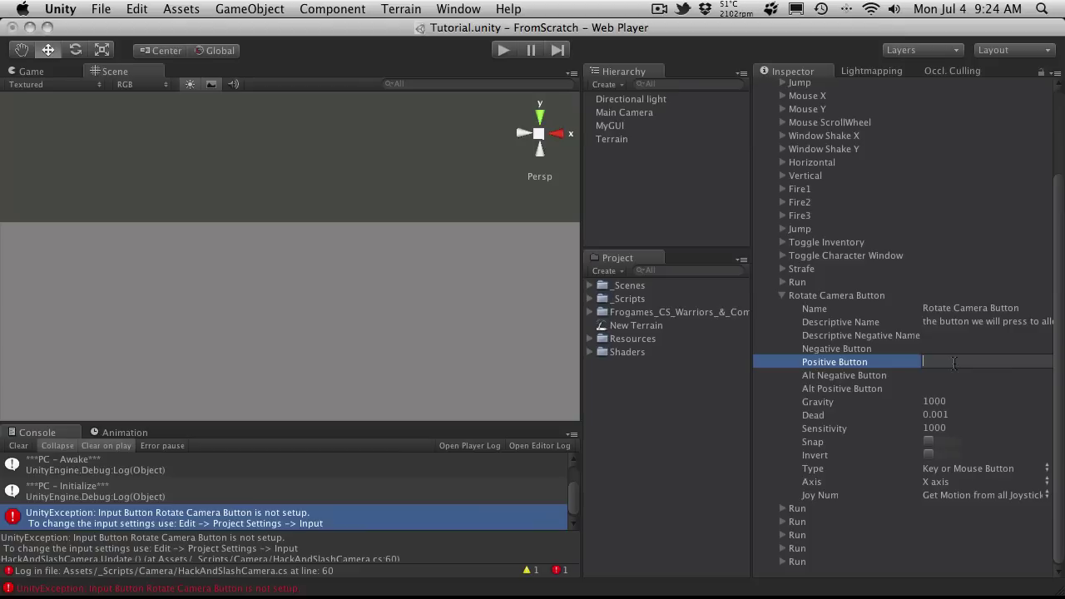
type("mouse")
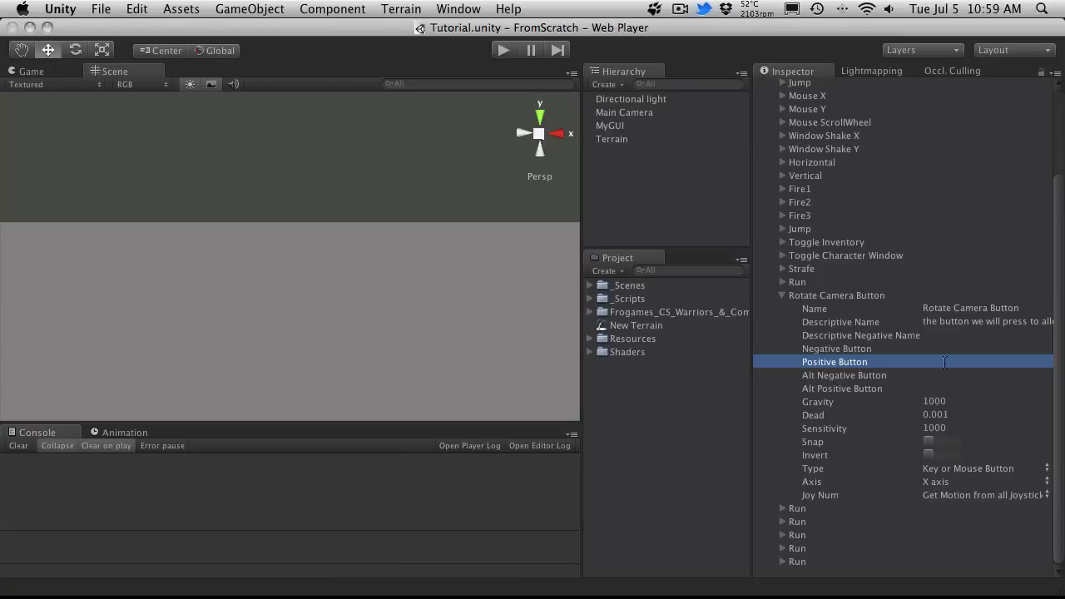
Set the Positive Button of the Rotate Camera Button axis to mouse 1.
left_click(944, 358)
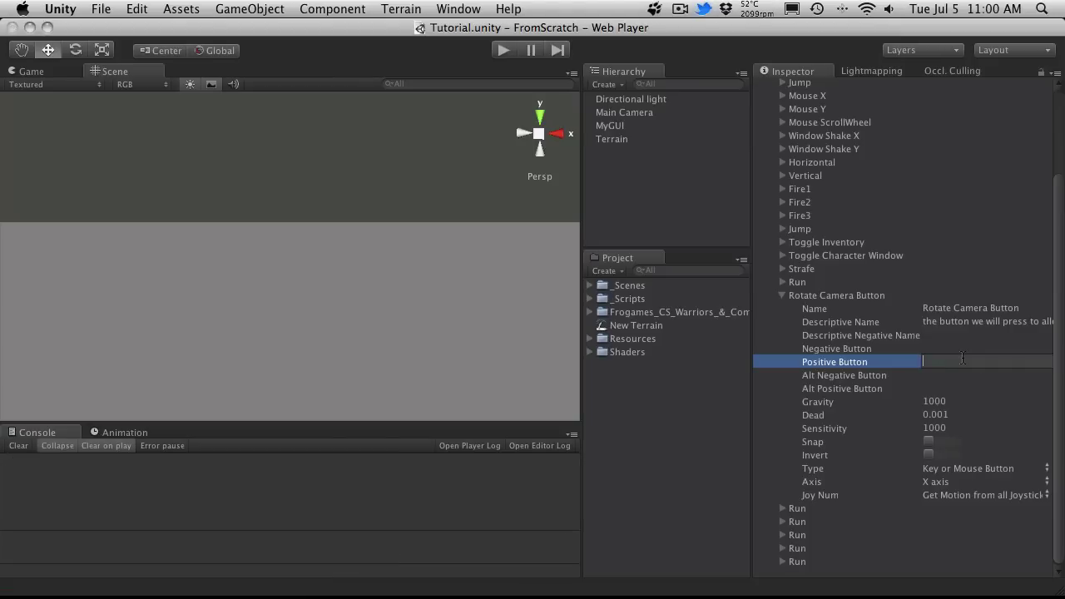
type("maouse 1")
key("Return")
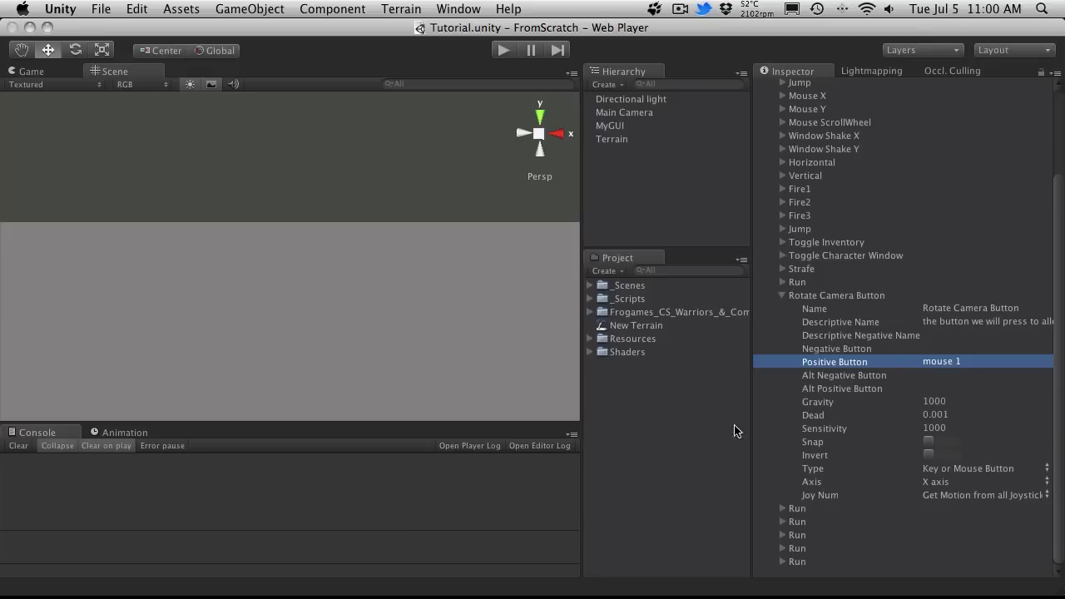
Test-play the scene, stop it, and open the source line behind the Rotate Camera Horizontal Buttons error.
left_click(502, 51)
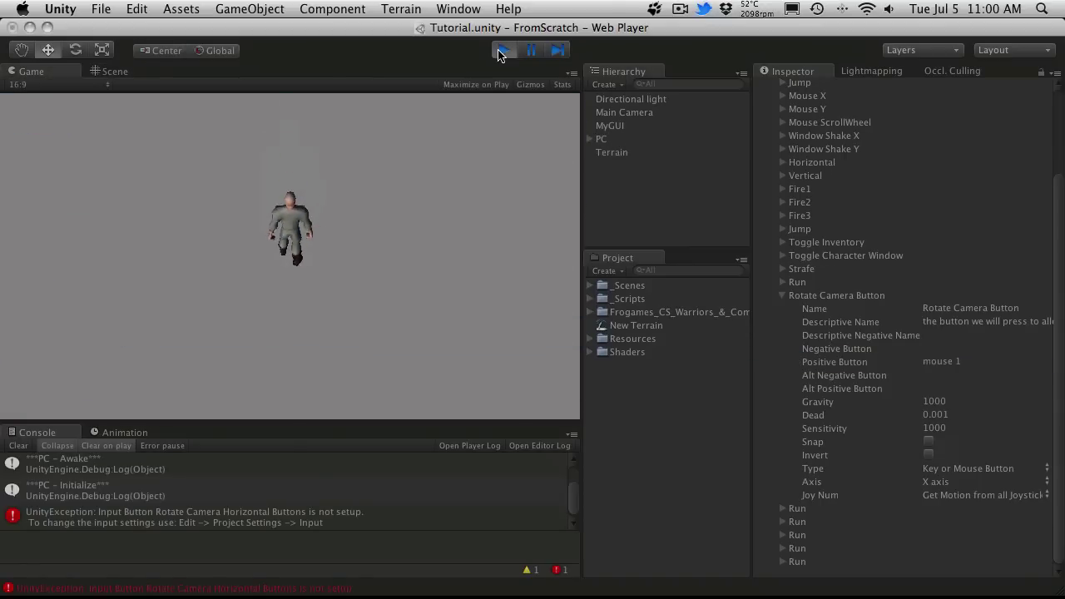
key("super+p")
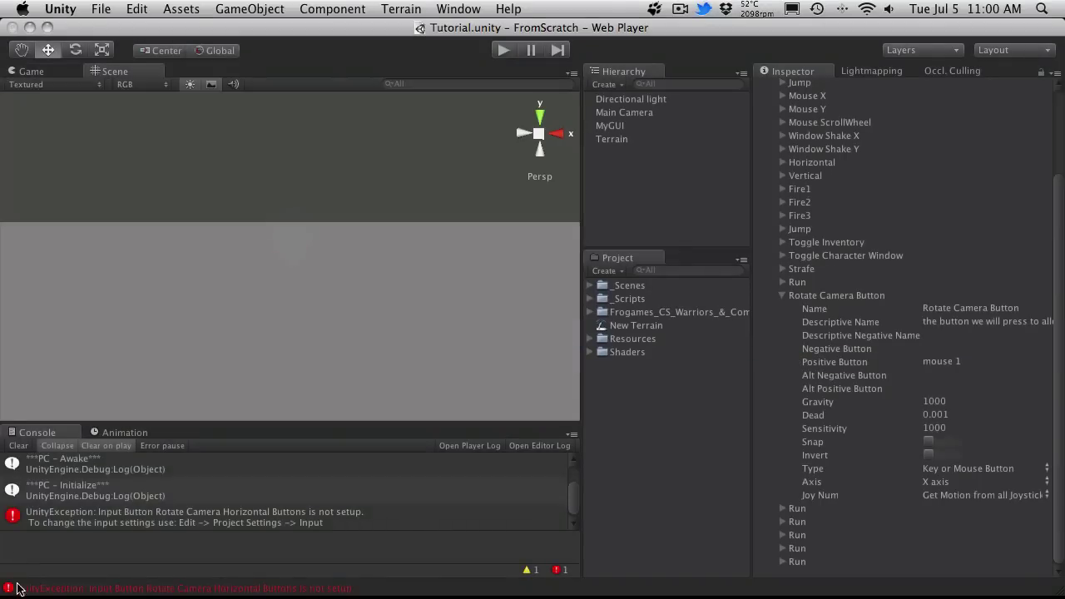
double_click(301, 520)
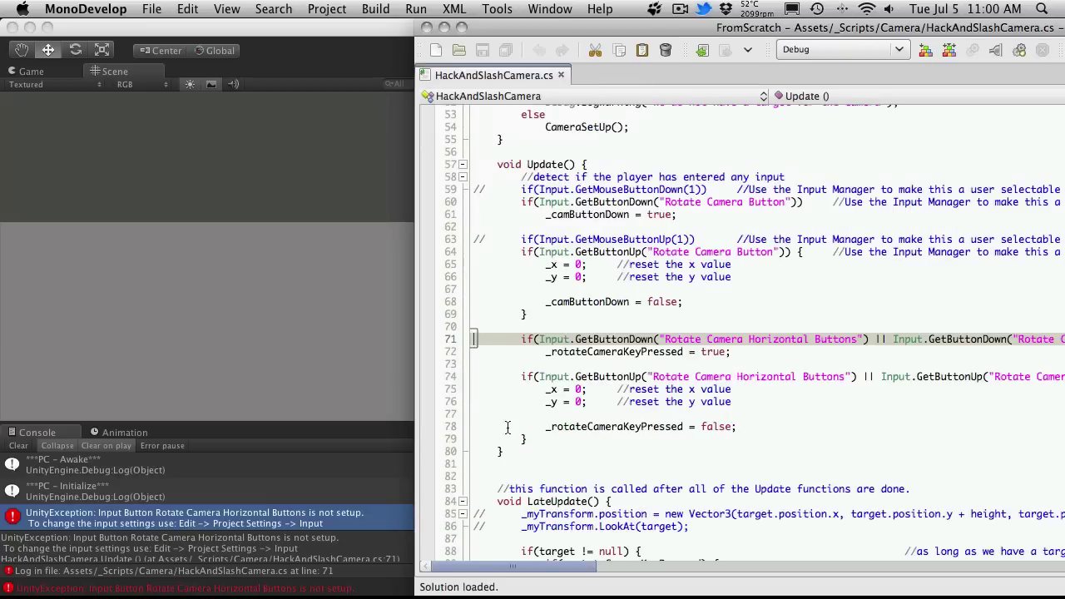
Review the required input axes and the Tutorial 89 reference in the summary comment of HackAndSlashCamera.cs.
scroll(741, 198, "up", 10)
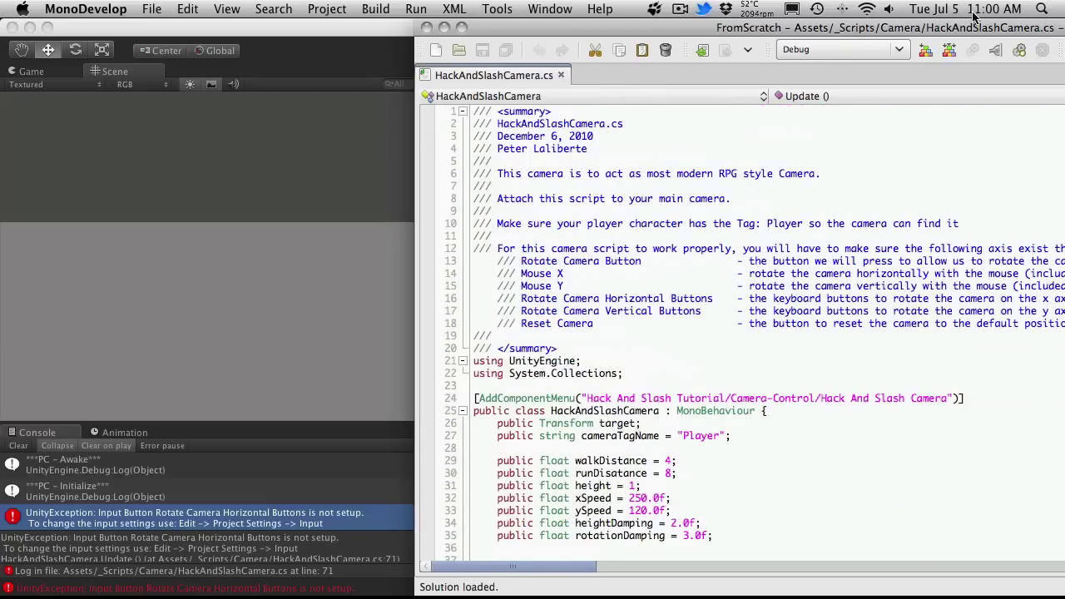
left_click_drag(976, 25, 564, 7)
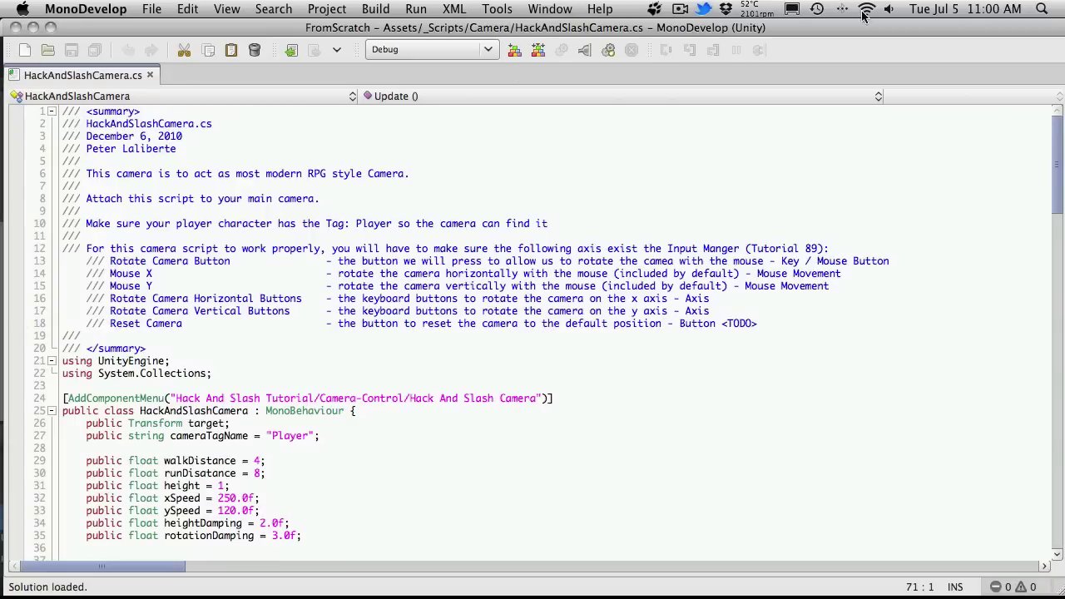
left_click_drag(869, 29, 920, 8)
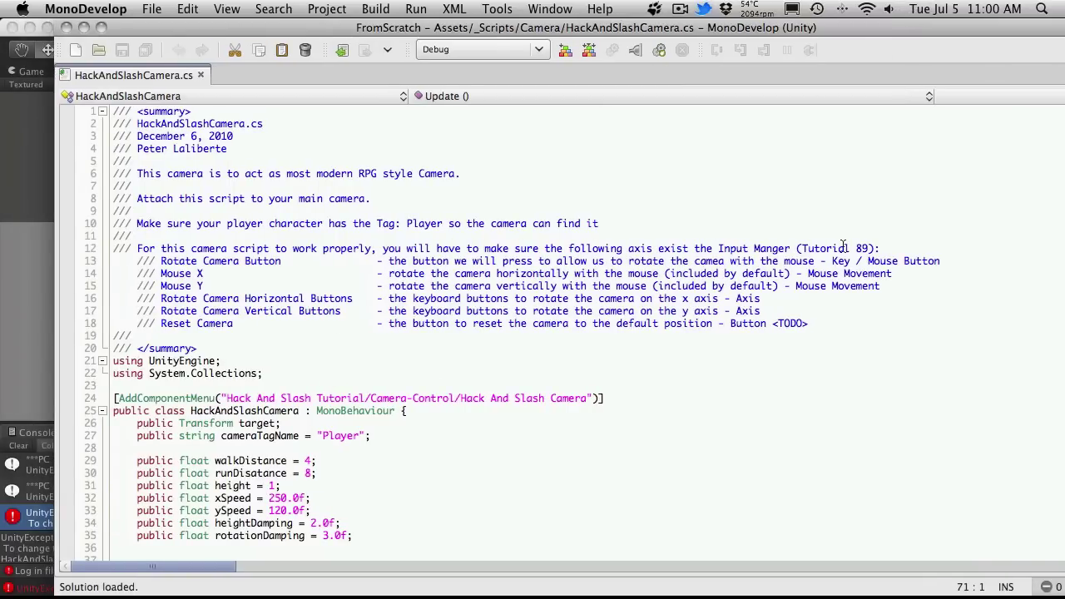
left_click(807, 248)
left_click_drag(807, 248, 871, 248)
left_click(691, 201)
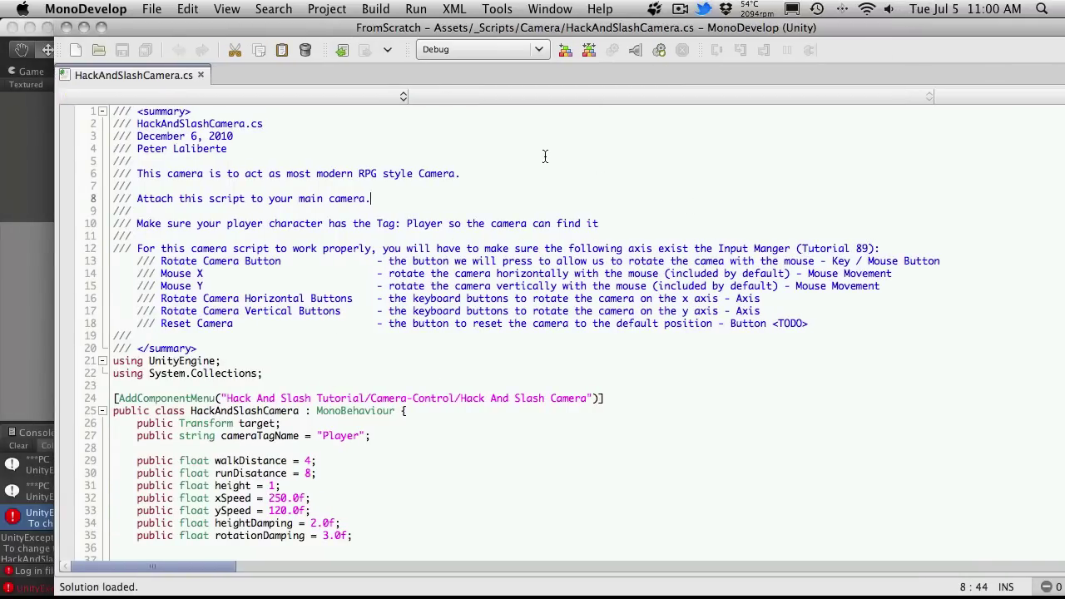
left_click_drag(238, 31, 0, 31)
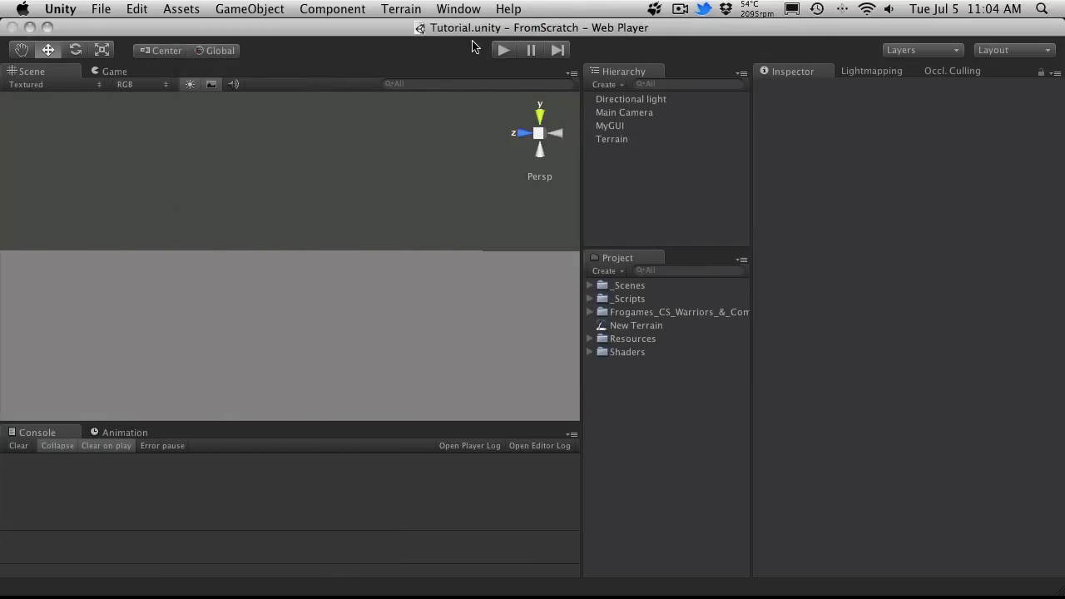
Play the Tutorial scene in Unity and inspect the MyGUI and Main Camera objects around the character in the Scene view.
left_click(502, 51)
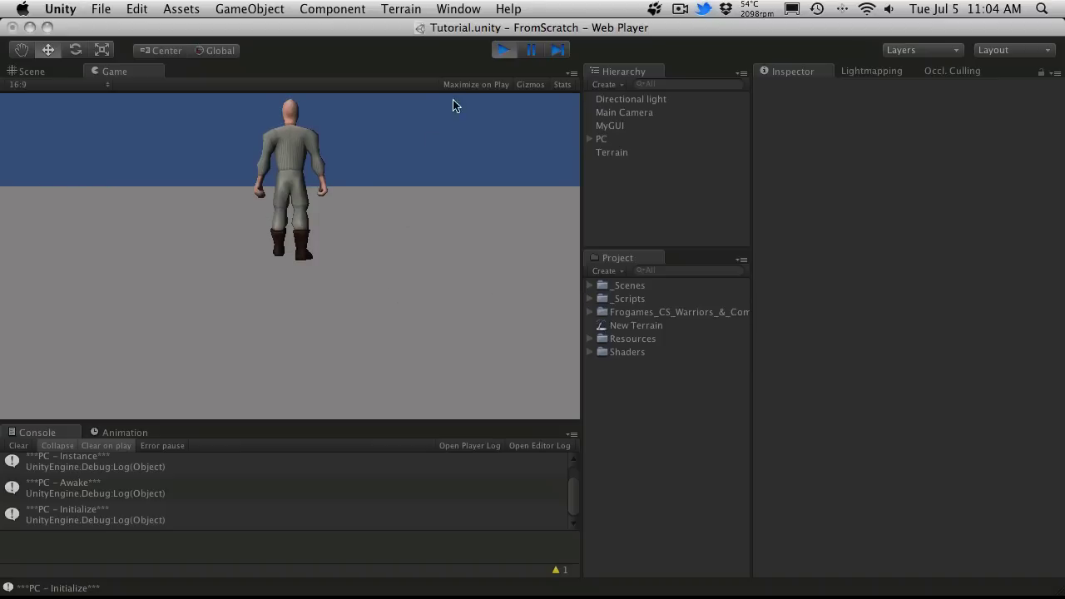
left_click(42, 72)
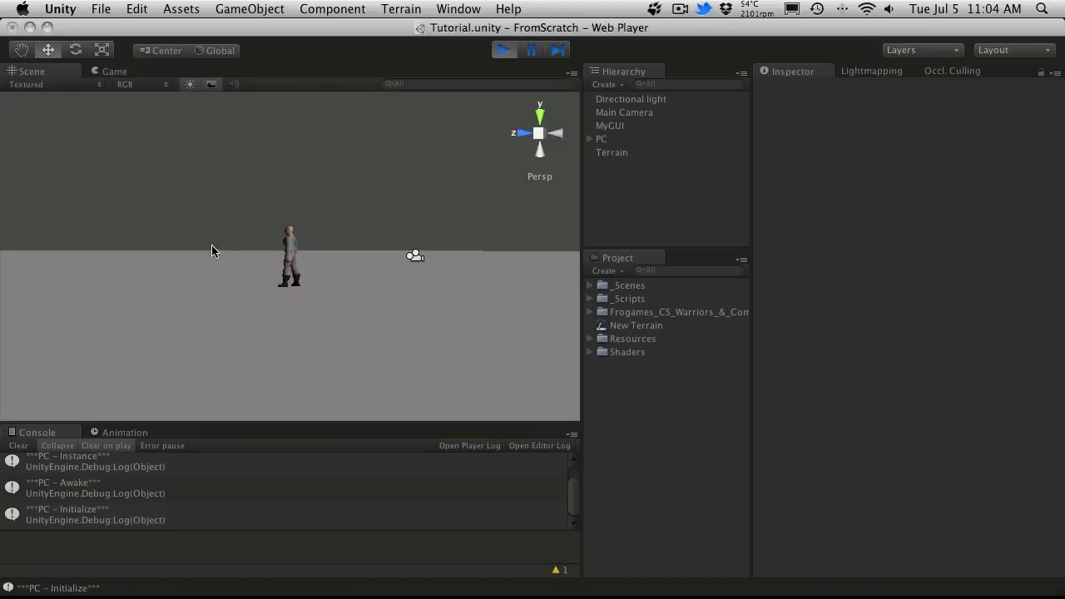
left_click(625, 128)
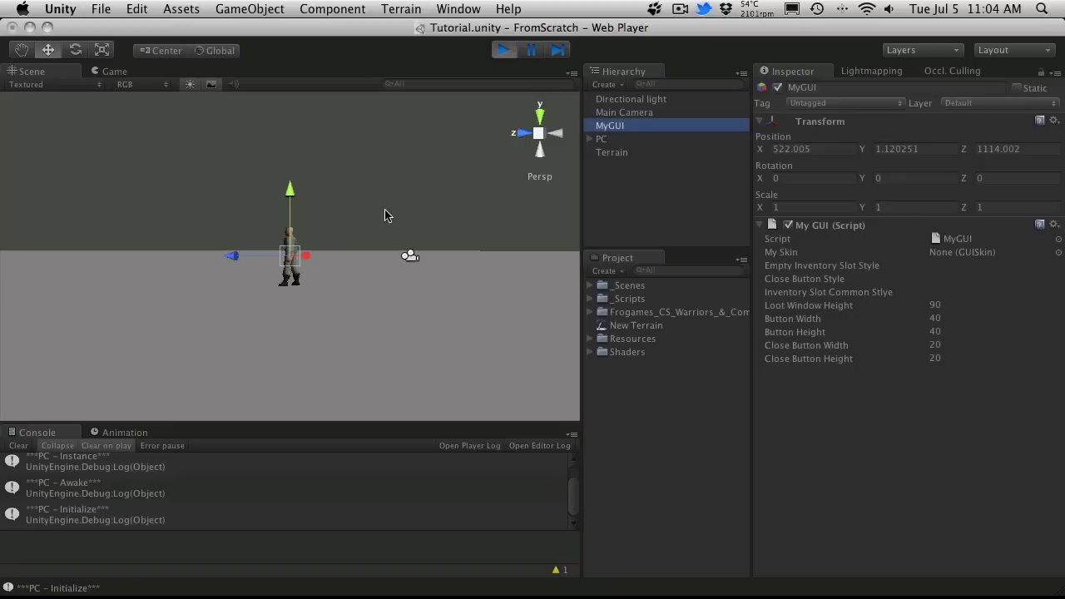
left_click(620, 114)
left_click_drag(310, 234, 402, 248, "alt")
left_click_drag(260, 259, 231, 270, "alt")
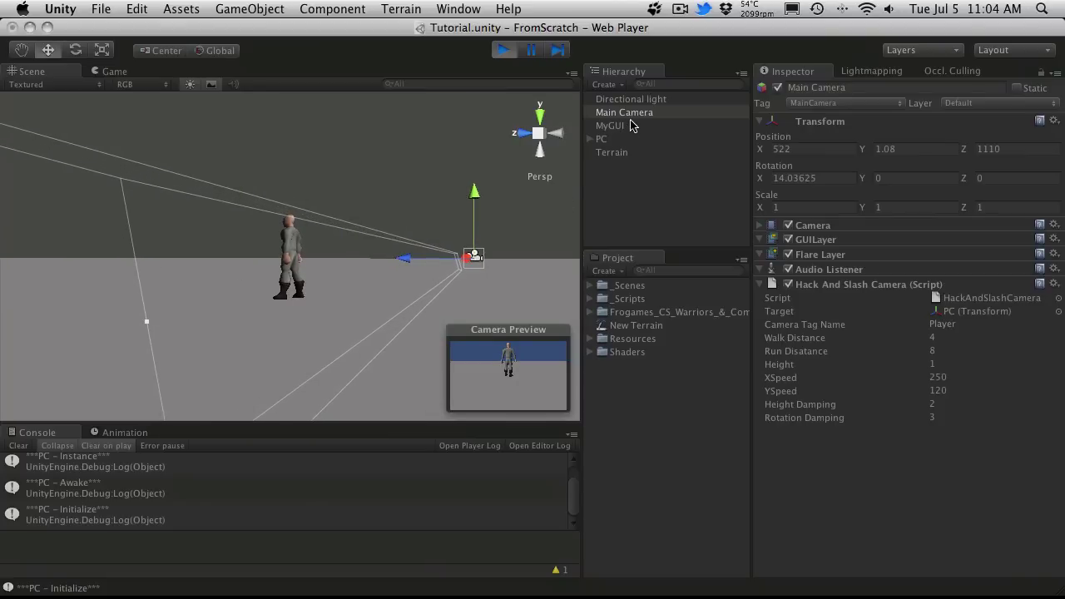
Check the PC's components and the Main Camera's Hack And Slash Camera target and tag settings, and stop the running scene.
left_click(616, 141)
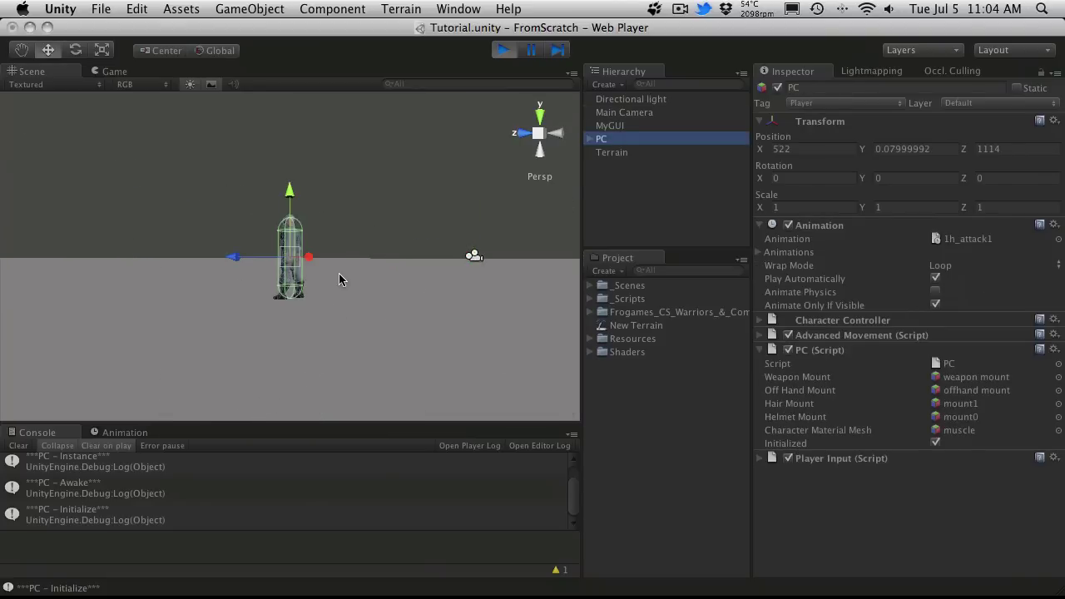
left_click(624, 112)
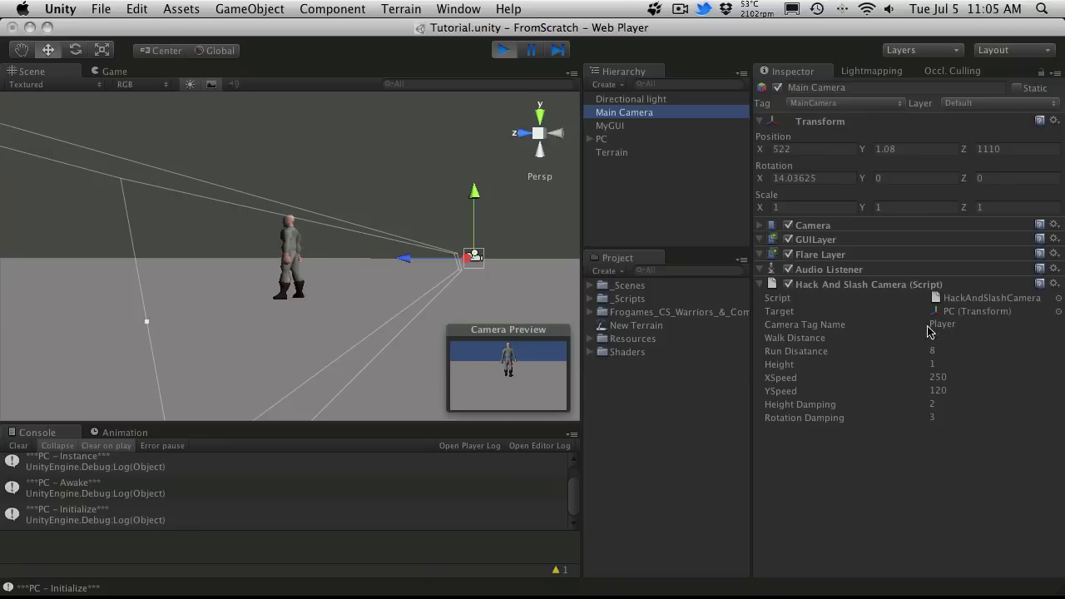
left_click(503, 50)
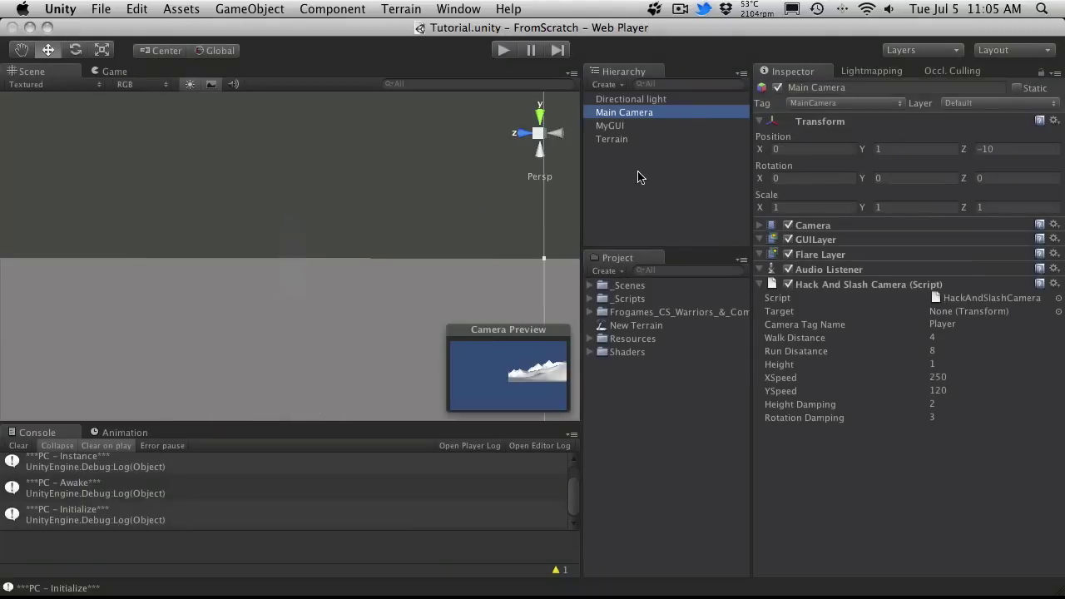
left_click(639, 177)
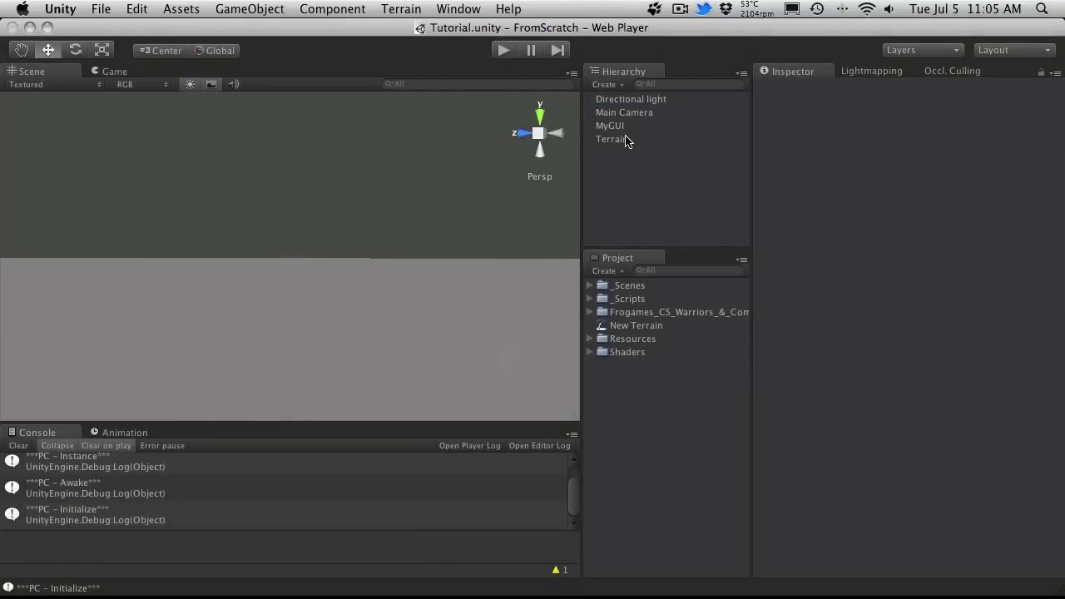
Place the Muscular prefab from the Character/Model/Prefab/Human/Male resources folder into the scene.
left_click(591, 341)
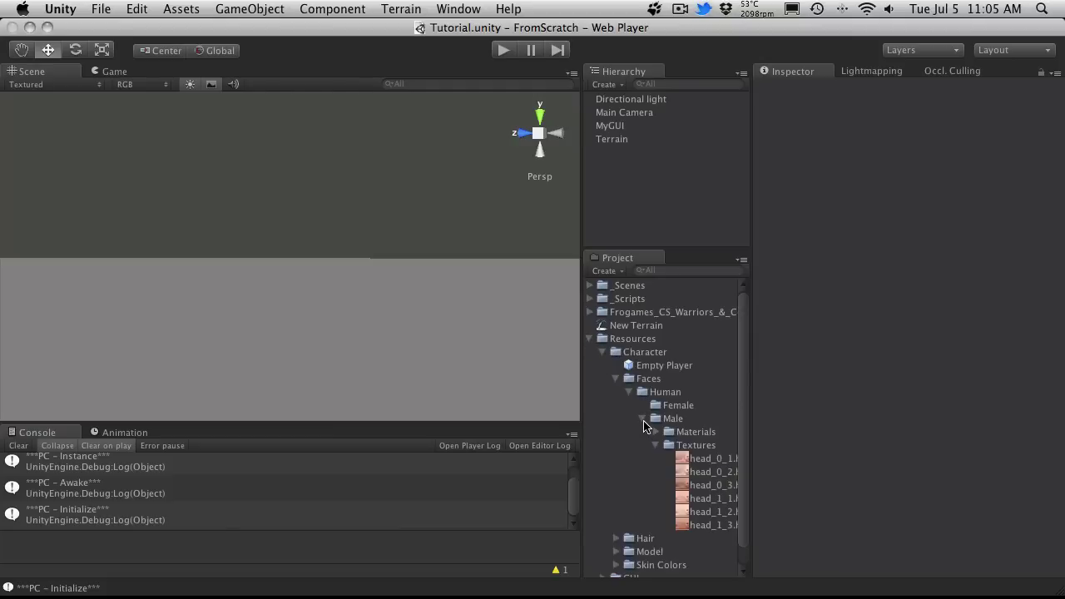
left_click(643, 419)
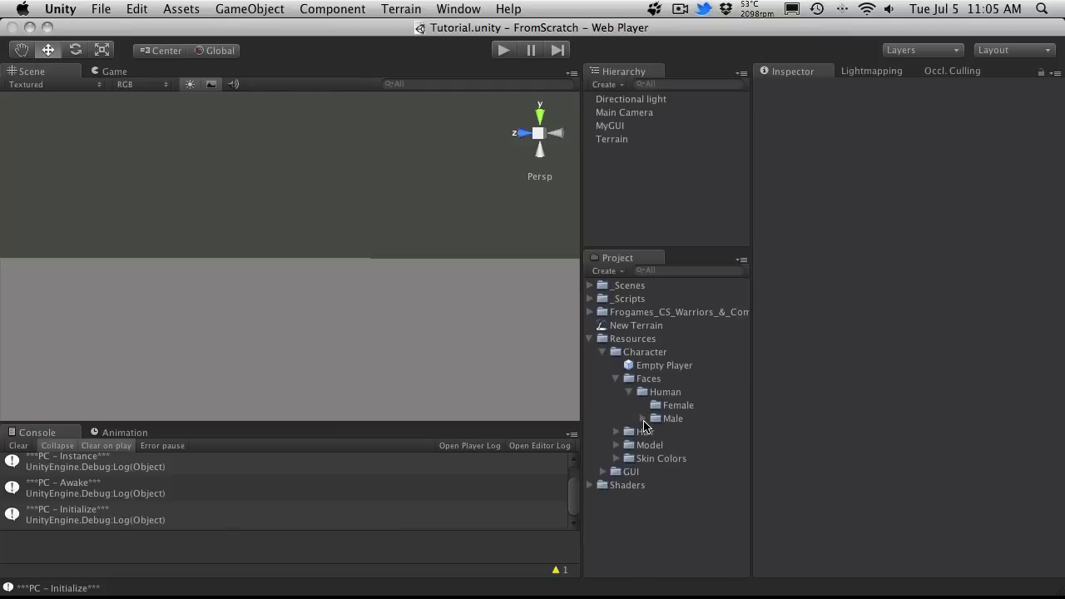
left_click(617, 379)
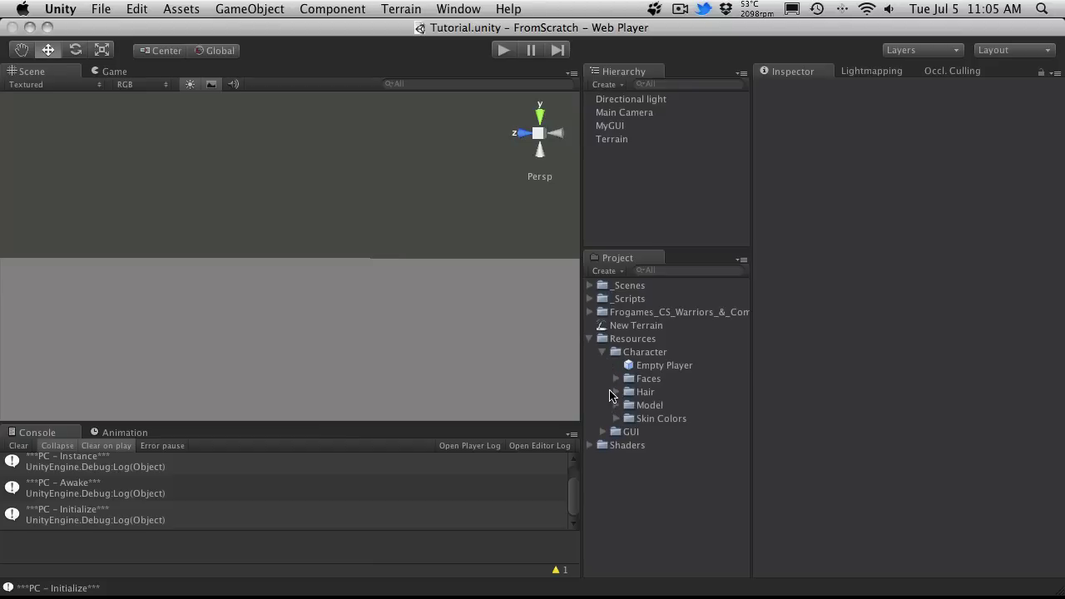
left_click(619, 406)
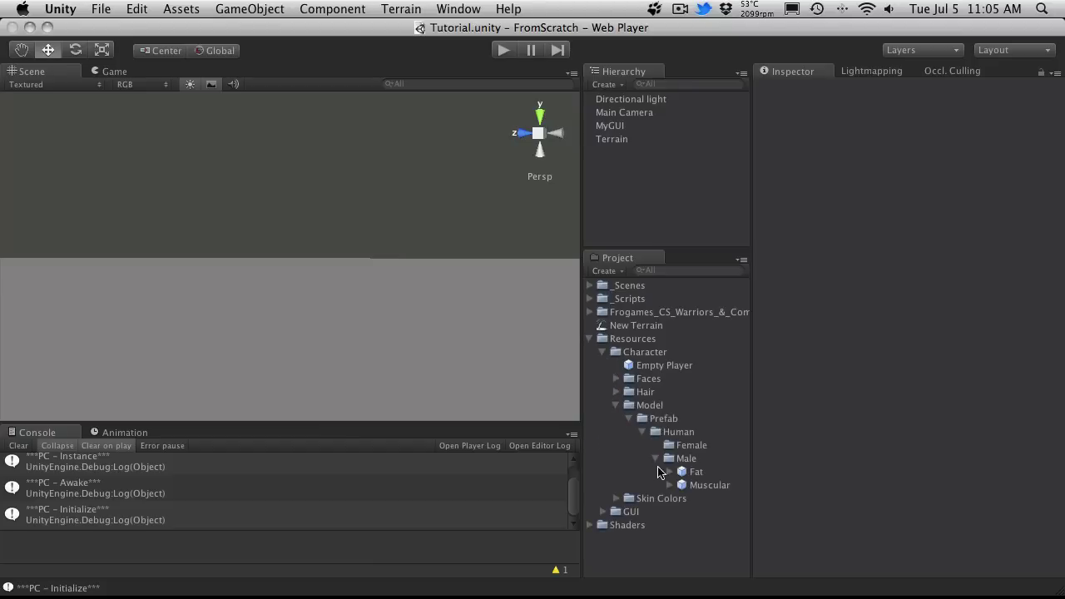
left_click(696, 485)
left_click_drag(696, 485, 364, 337)
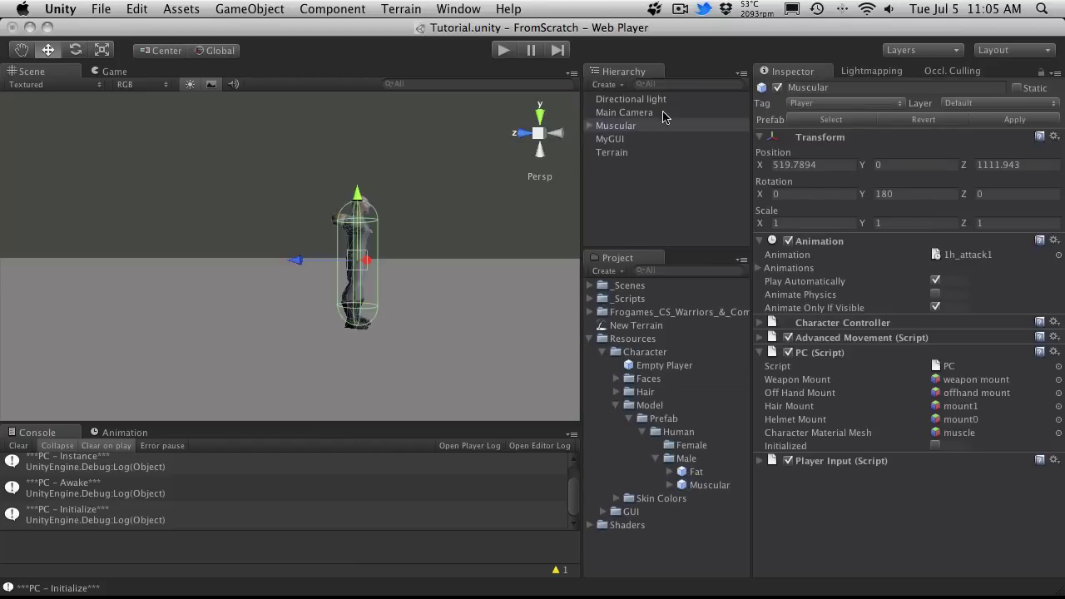
Create an empty game object and make it a child of Muscular, accepting the loss of the prefab connection.
left_click(589, 125)
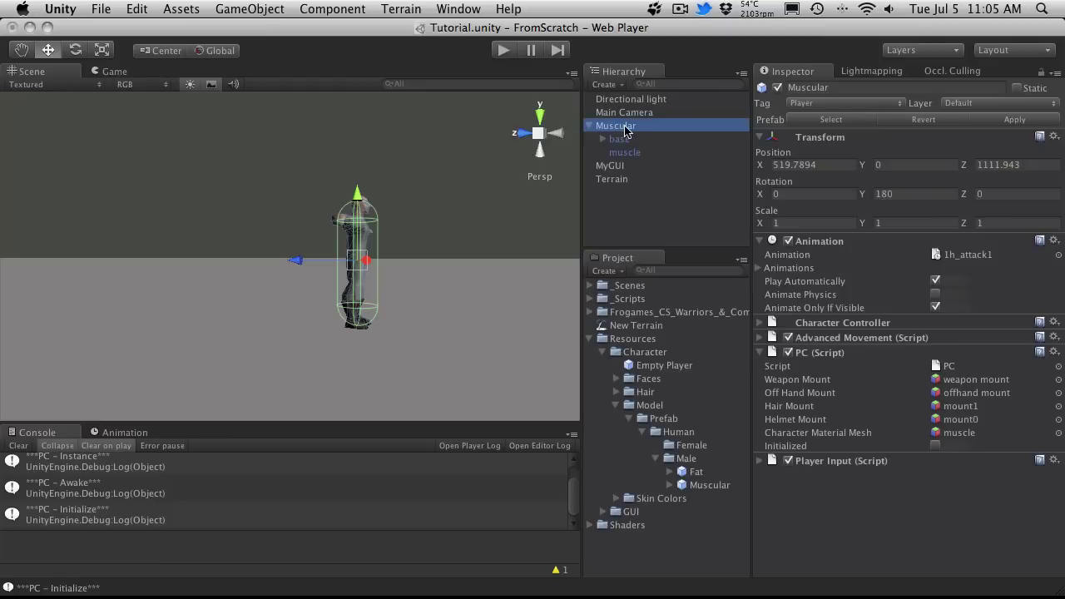
left_click(249, 9)
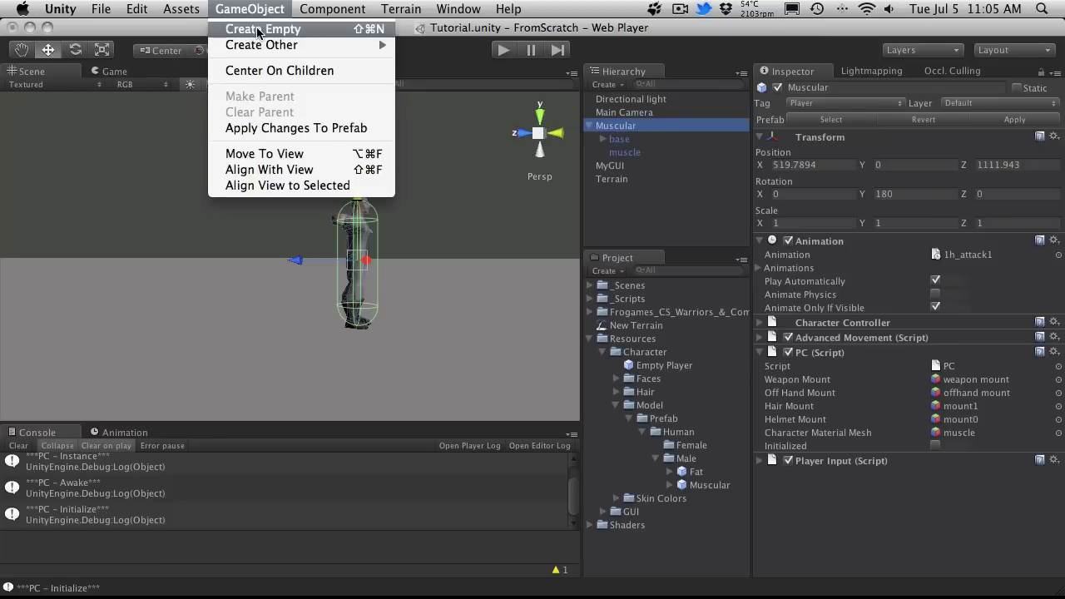
left_click(258, 29)
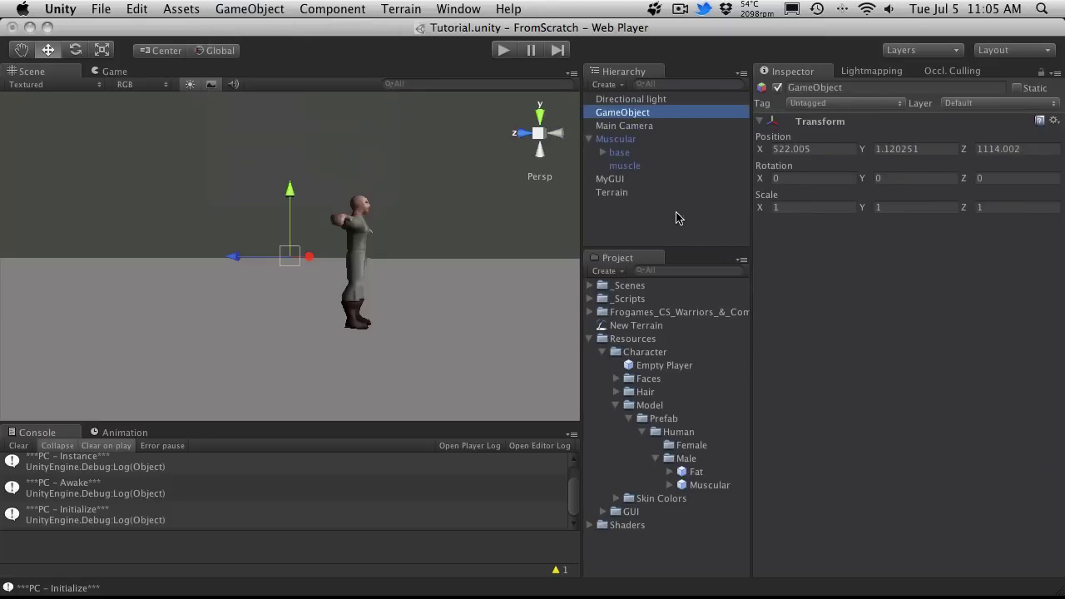
left_click_drag(625, 119, 618, 140)
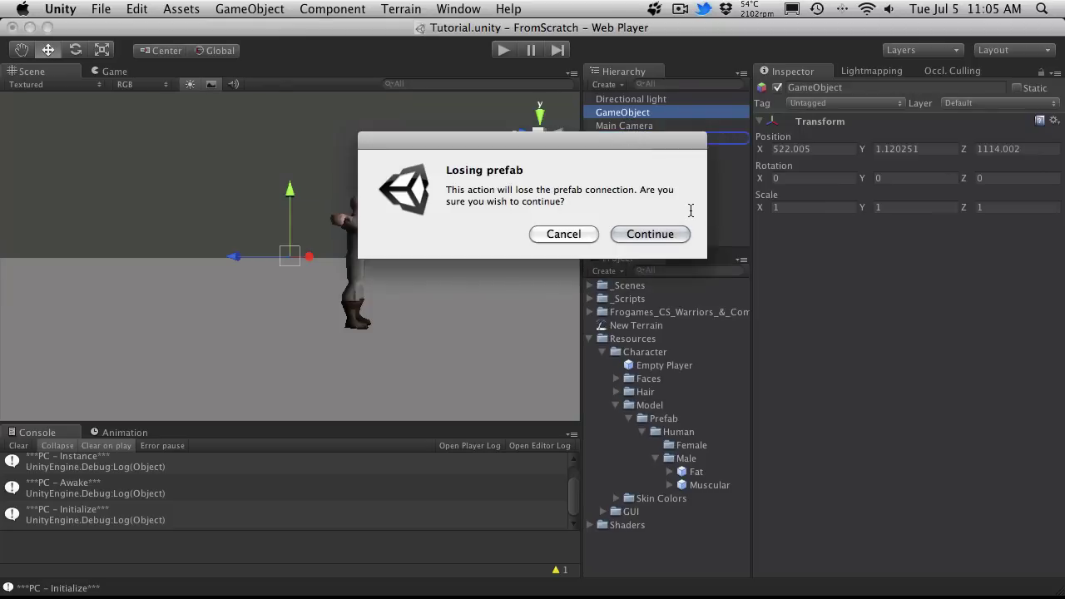
left_click(650, 234)
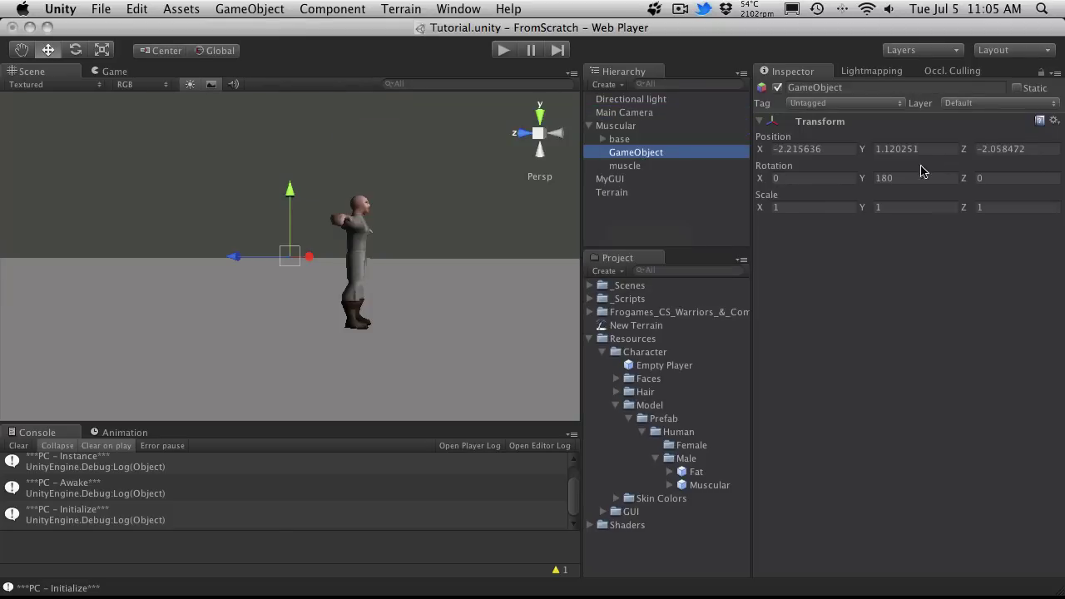
Rename the empty child object of Muscular as Camera Target.
left_click(680, 211)
left_click(666, 157)
key("Return")
type("C")
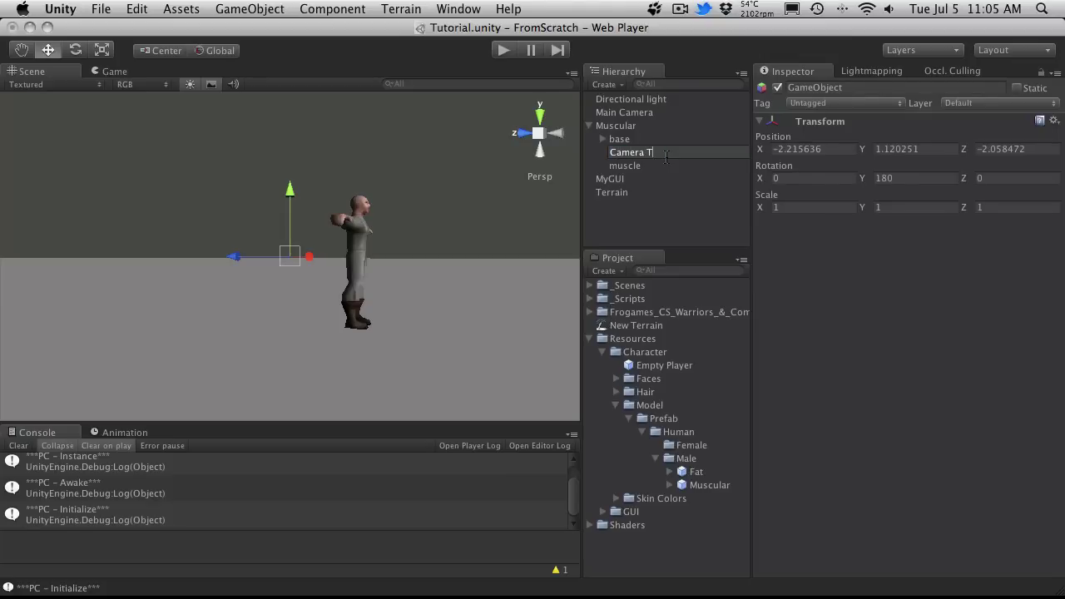
key("Return")
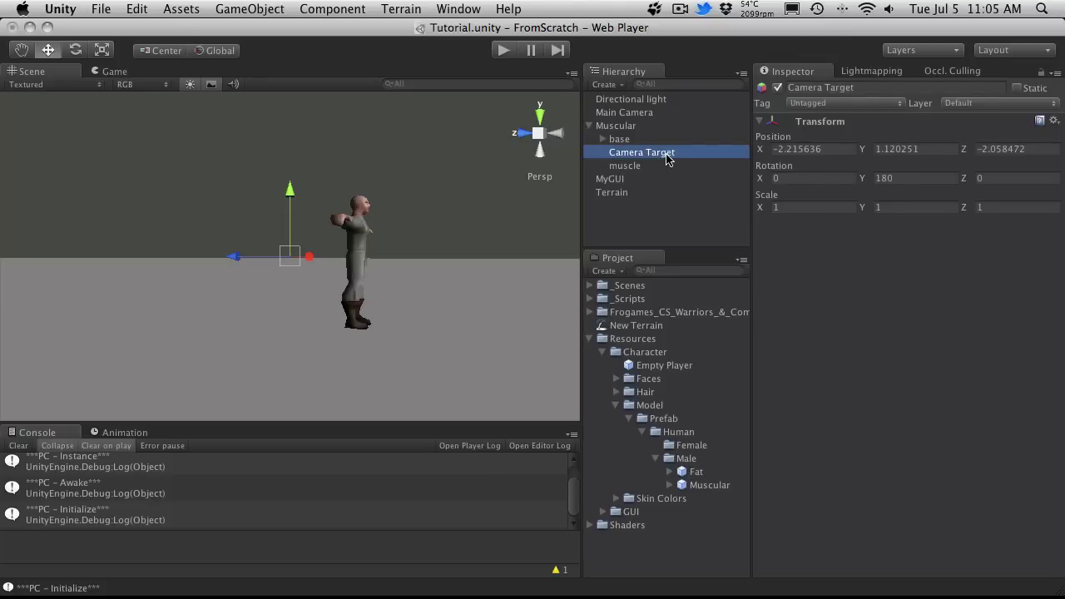
Reset Camera Target's transform and raise the object to the character's head height, about Y 1.84.
left_click(1053, 122)
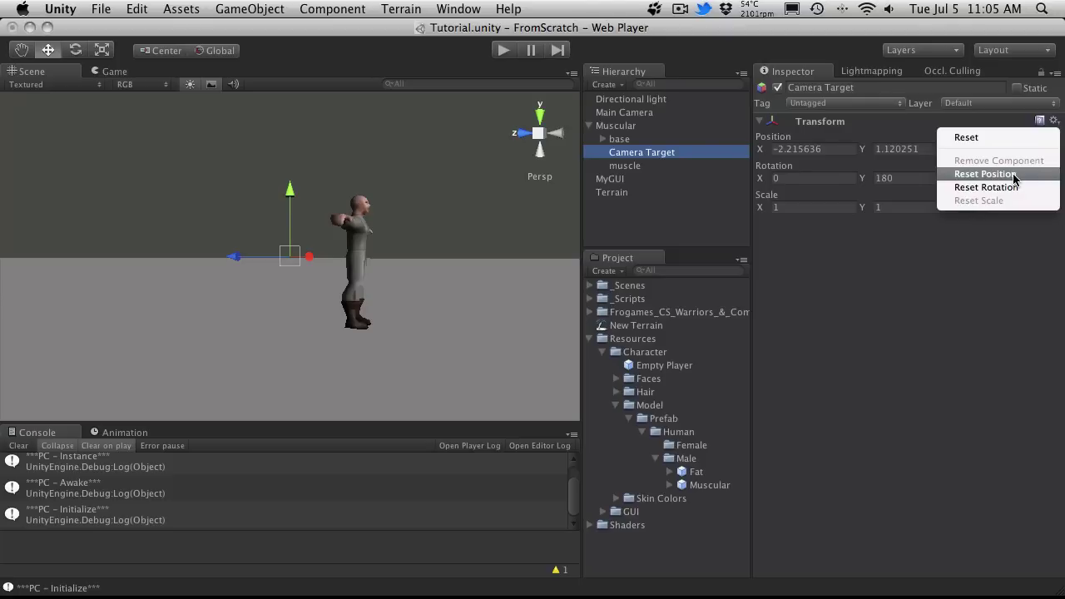
left_click(1011, 137)
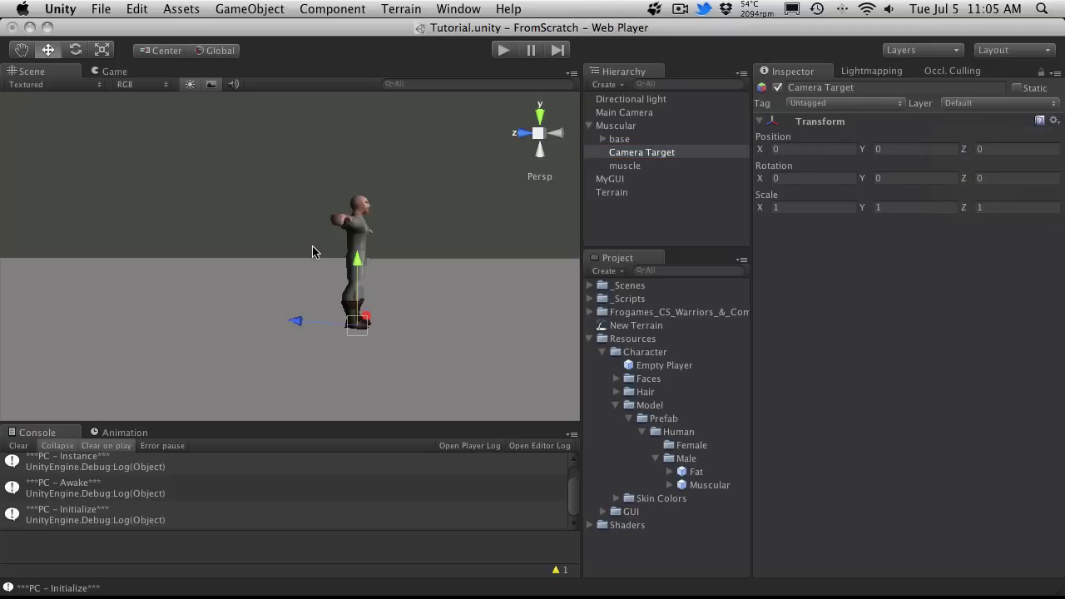
left_click_drag(313, 251, 179, 267, "alt")
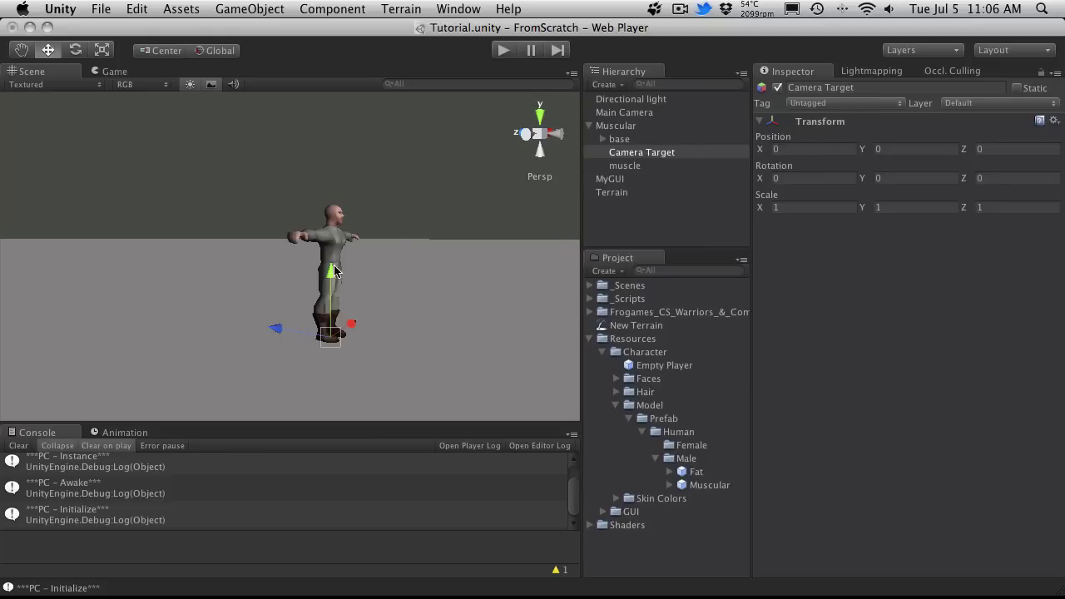
left_click_drag(335, 271, 341, 156)
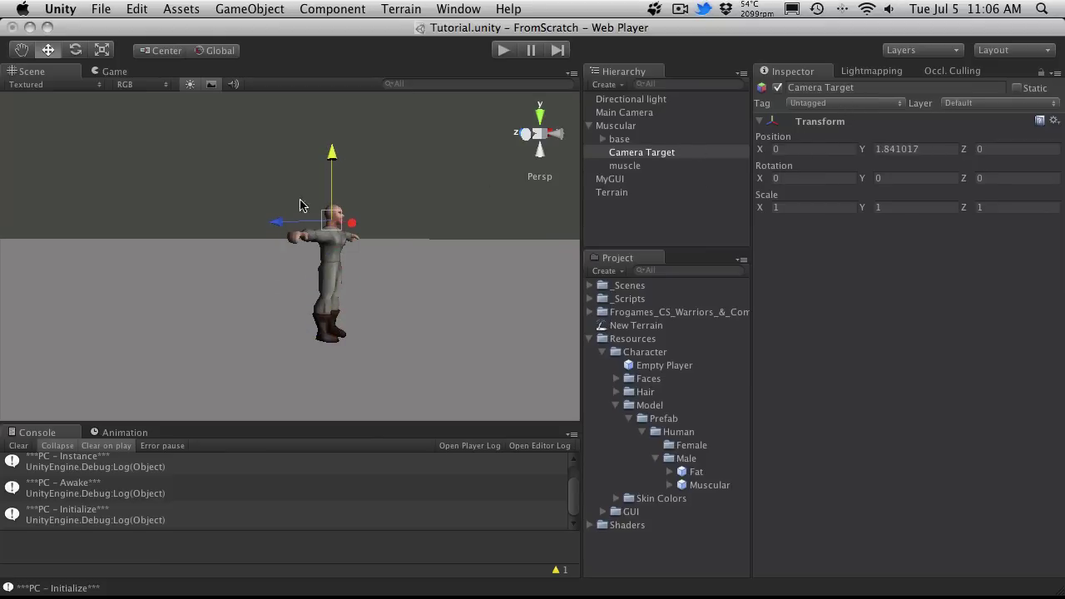
Shift Camera Target sideways to just beside the character's head, at about X -0.33.
left_click_drag(301, 206, 504, 258, "alt")
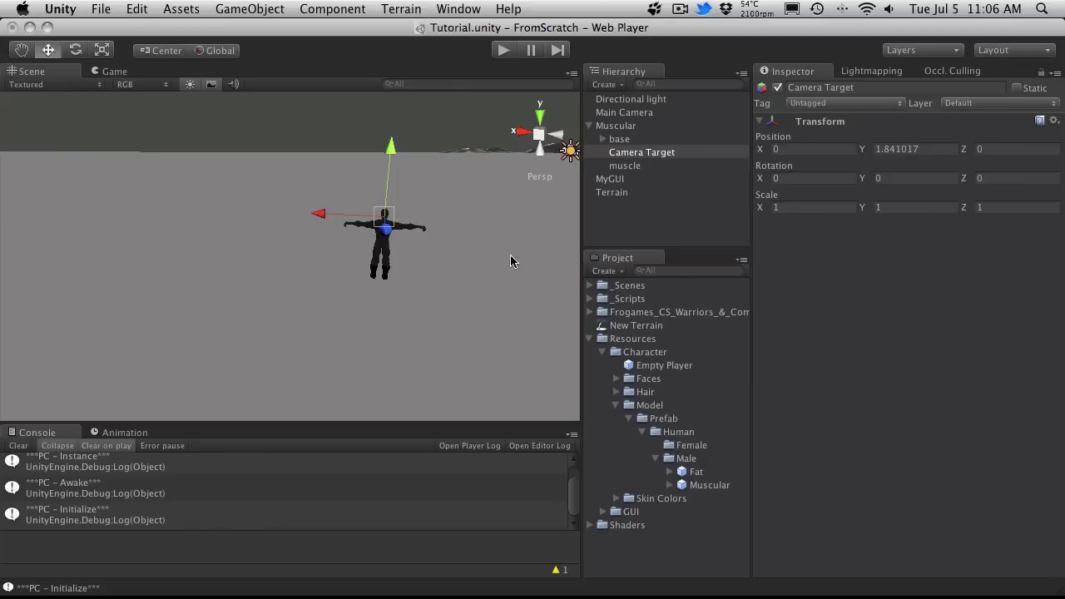
left_click_drag(325, 218, 311, 215)
left_click_drag(398, 282, 585, 287, "alt")
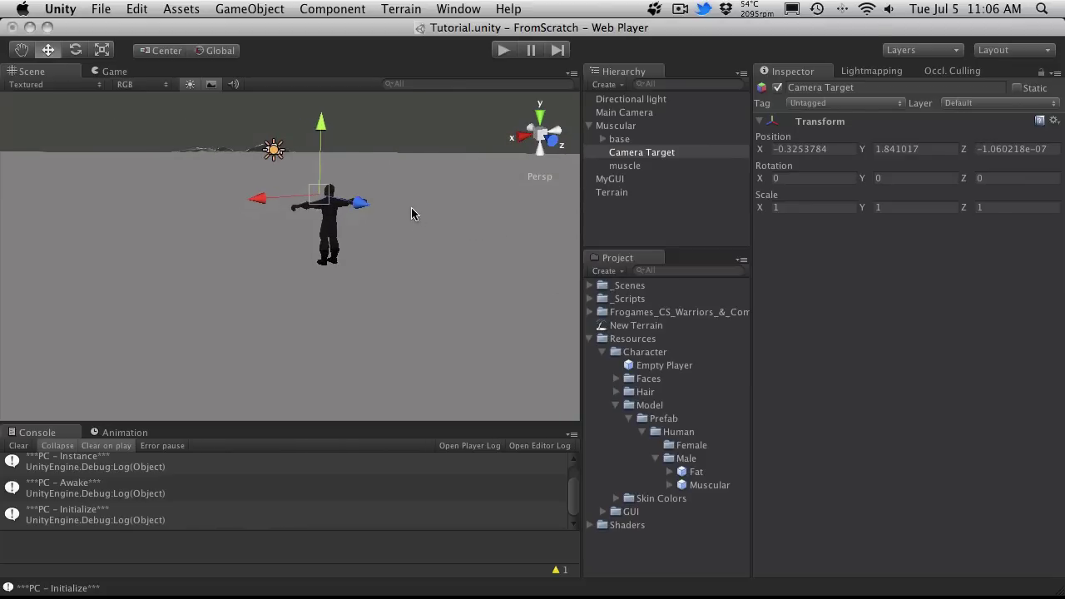
scroll(411, 207, "up", 5)
scroll(367, 192, "down", 4)
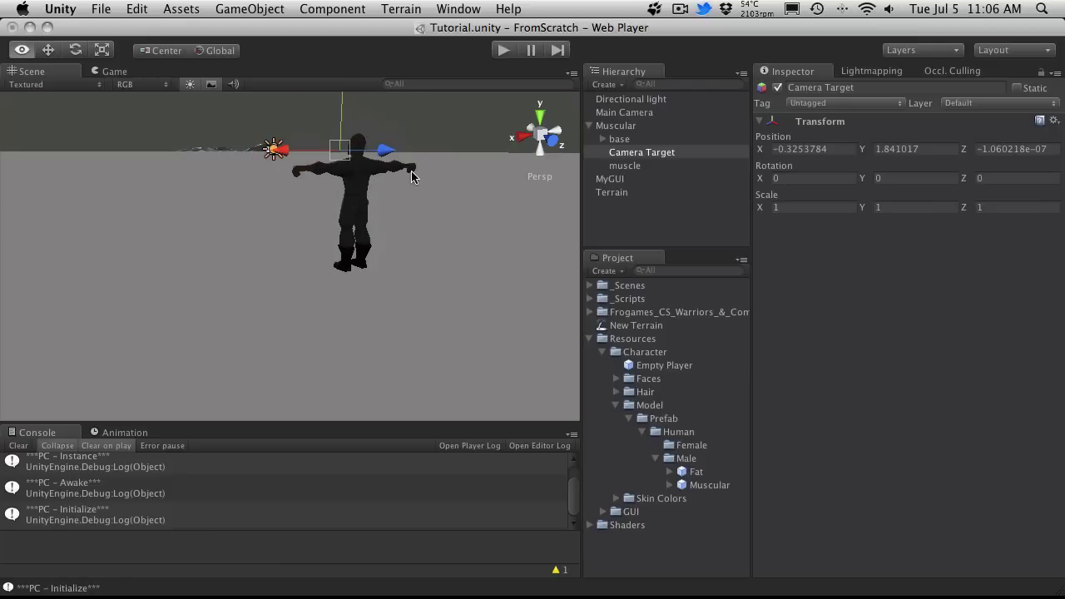
left_click_drag(411, 172, 371, 180, "alt")
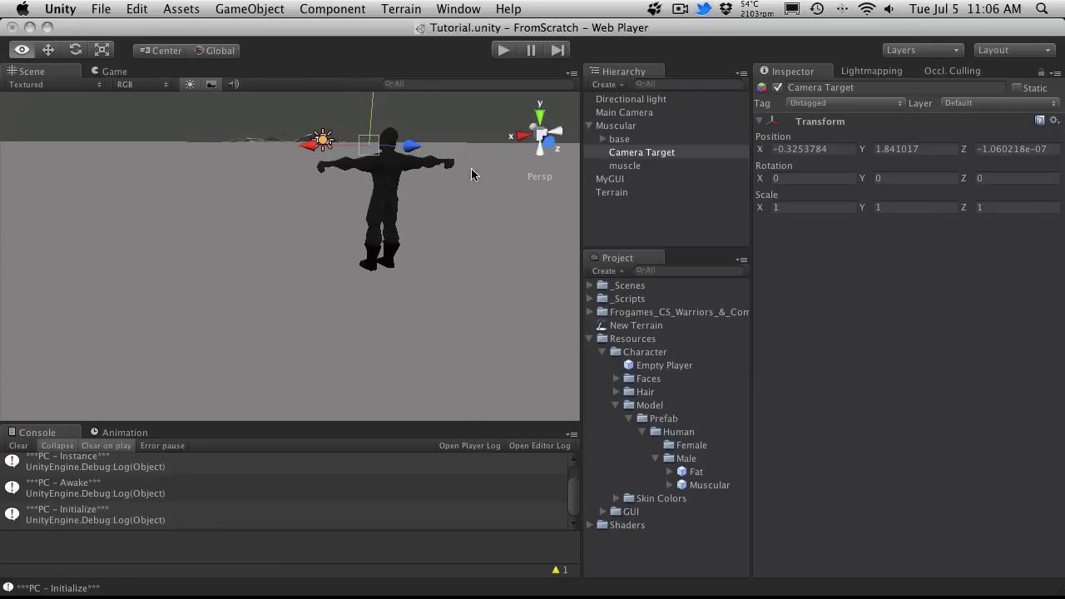
left_click_drag(471, 171, 296, 205, "alt")
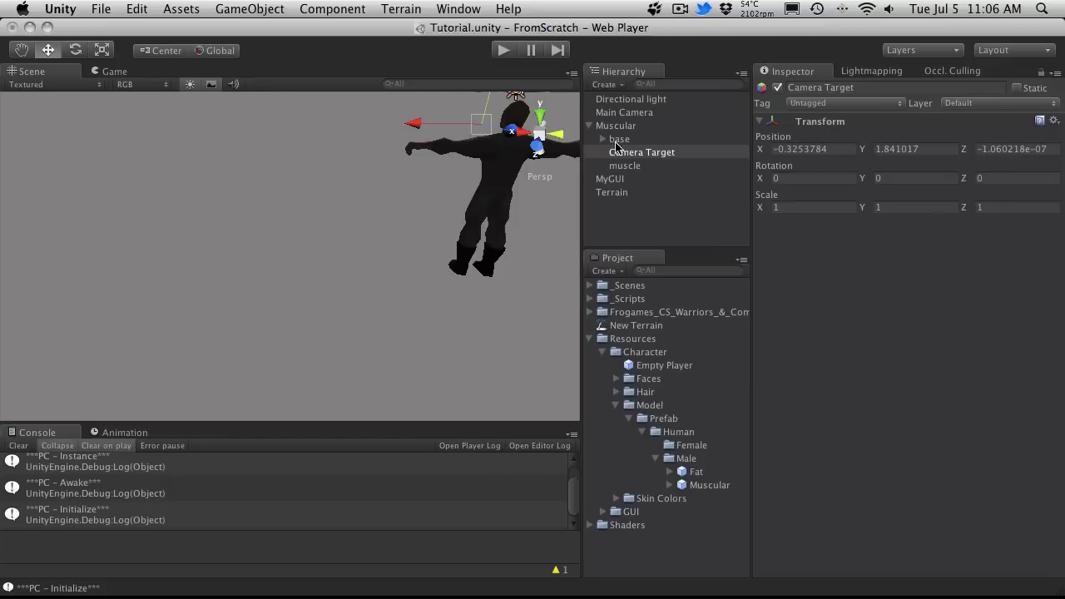
Add a new tag named Camera Target in the Tag Manager and copy its name.
left_click(843, 102)
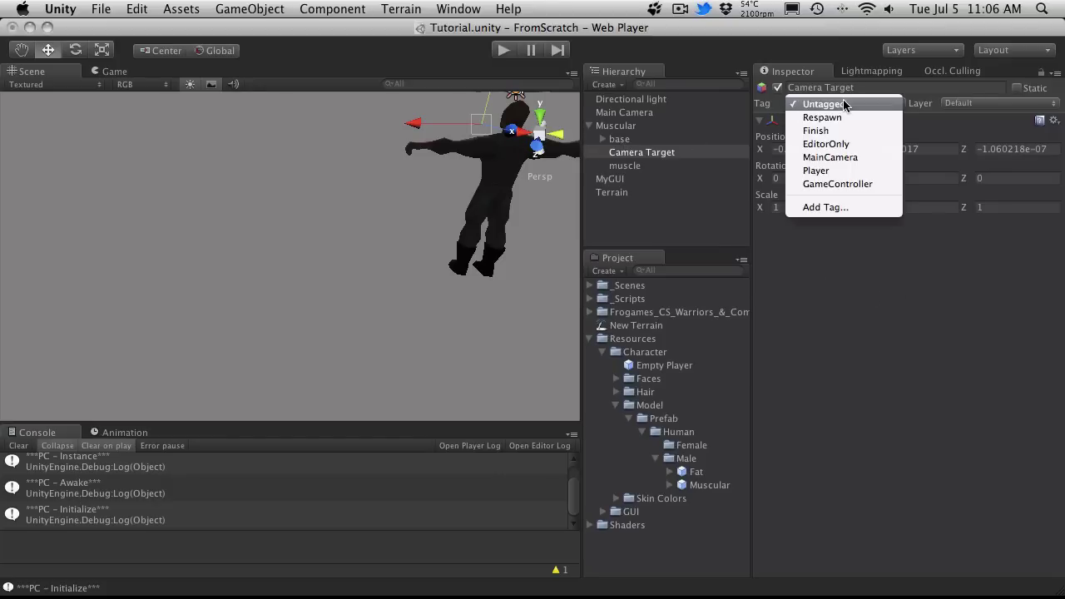
left_click(810, 209)
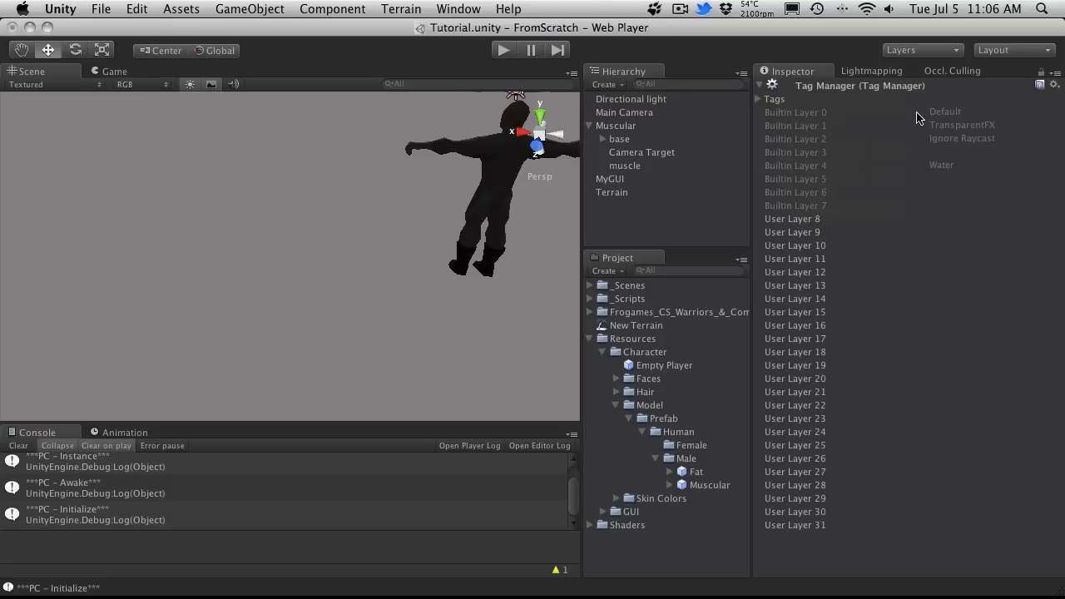
left_click(763, 100)
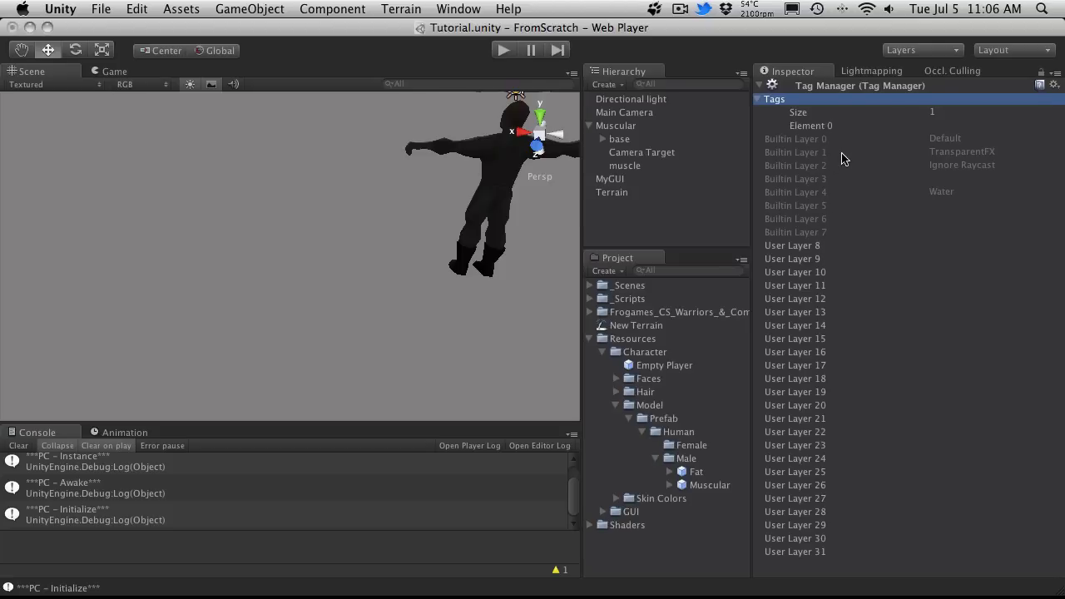
left_click(939, 123)
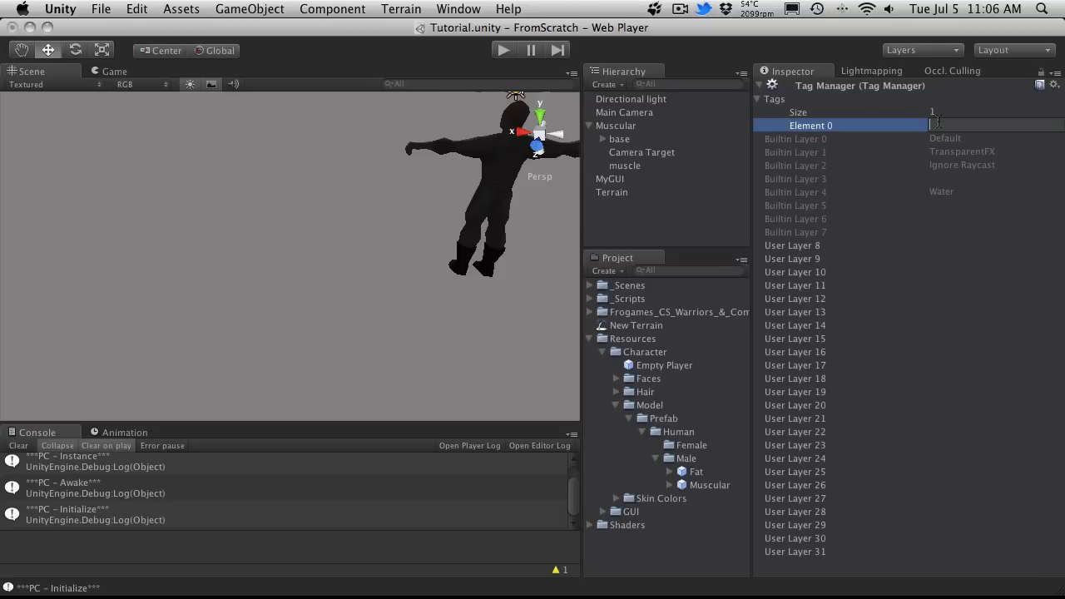
type("Camera Target")
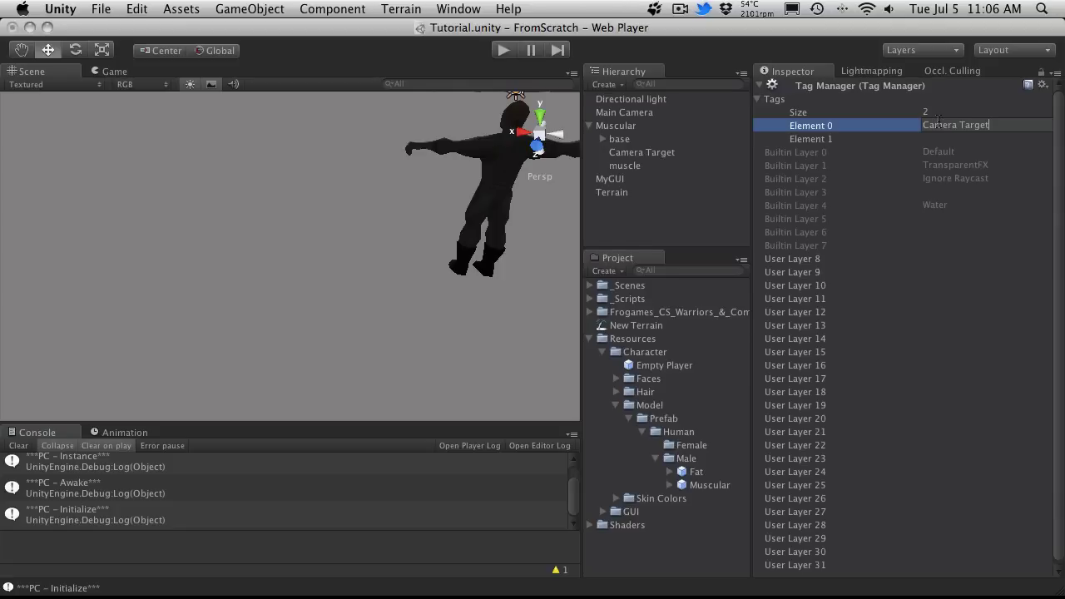
key("Return")
left_click(938, 125)
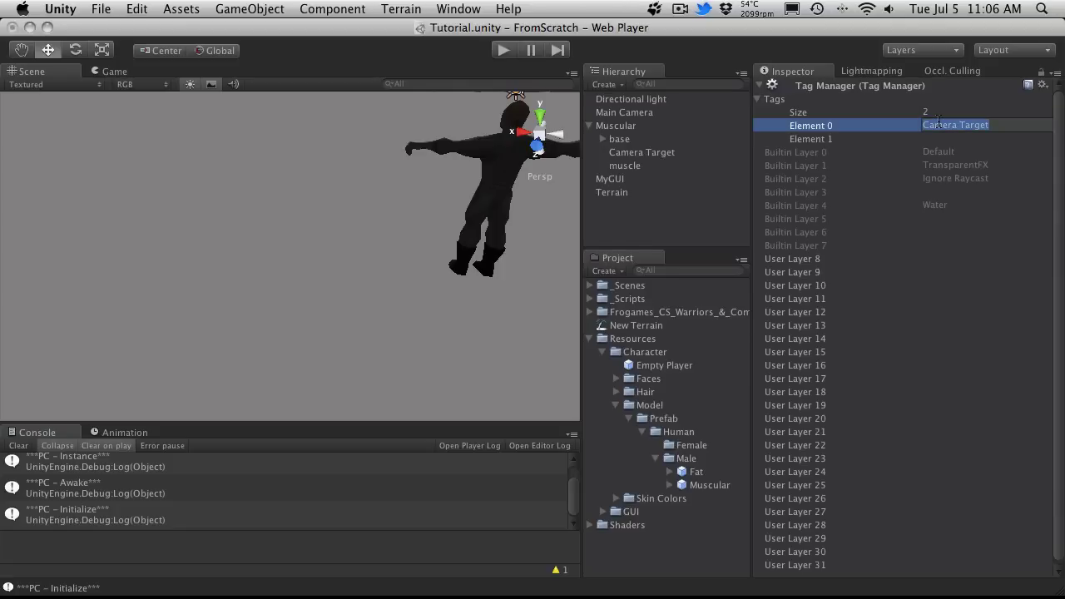
key("super+c")
left_click(760, 99)
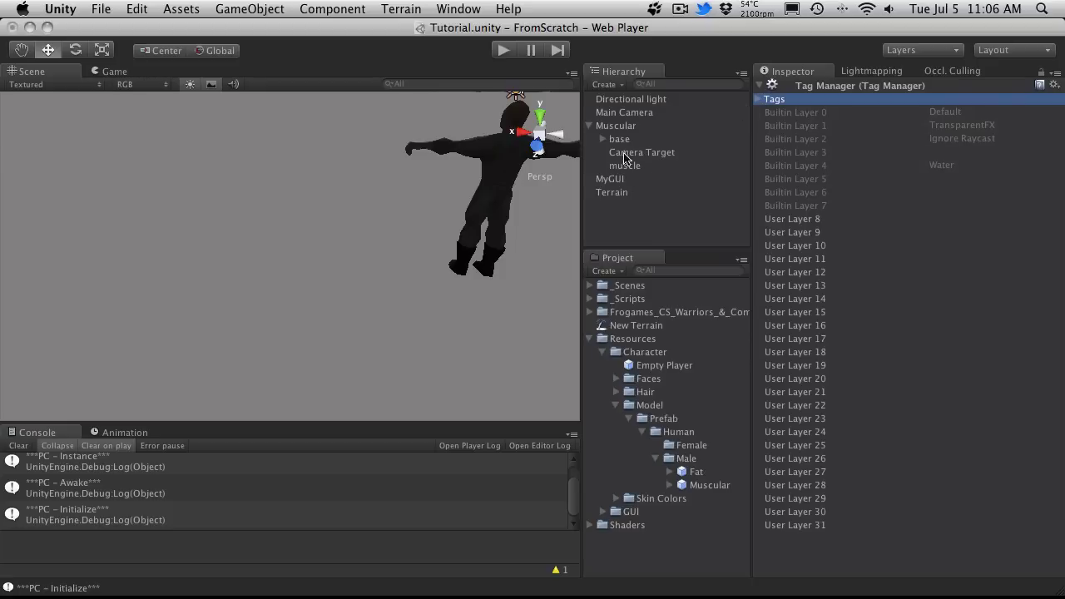
Set the Main Camera's Camera Tag Name in the Hack And Slash Camera script to Camera Target and save the scene.
left_click(628, 112)
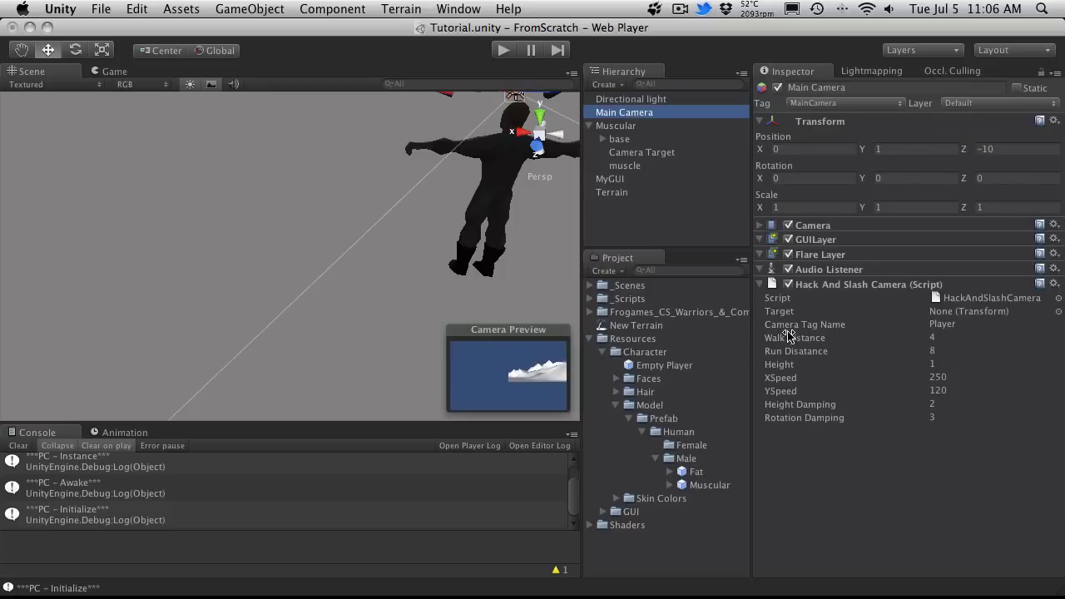
left_click(953, 325)
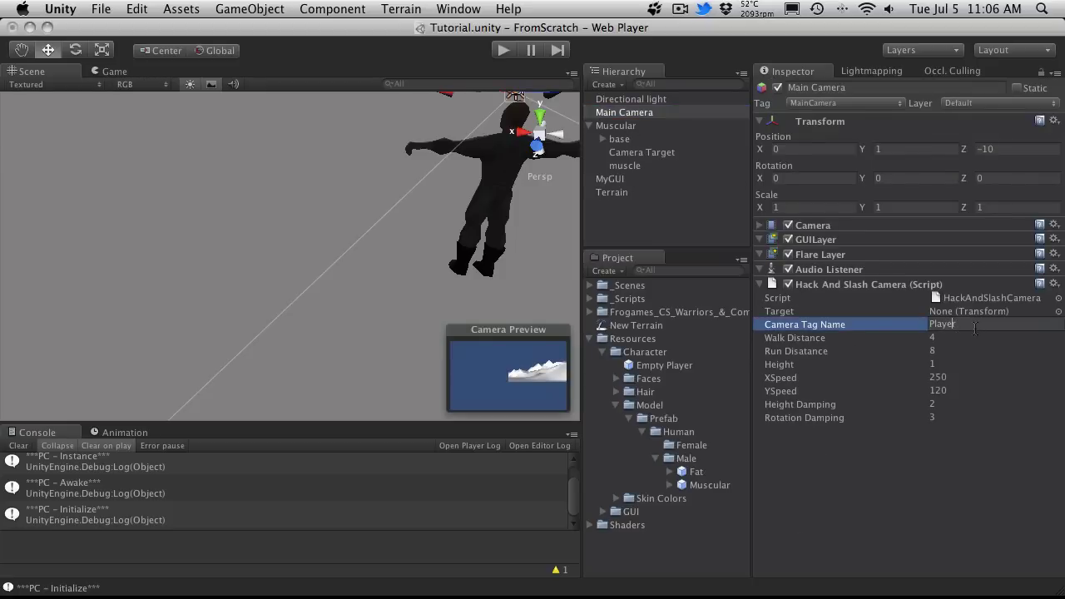
key("super+a")
key("super+v")
left_click(1010, 394)
key("super+s")
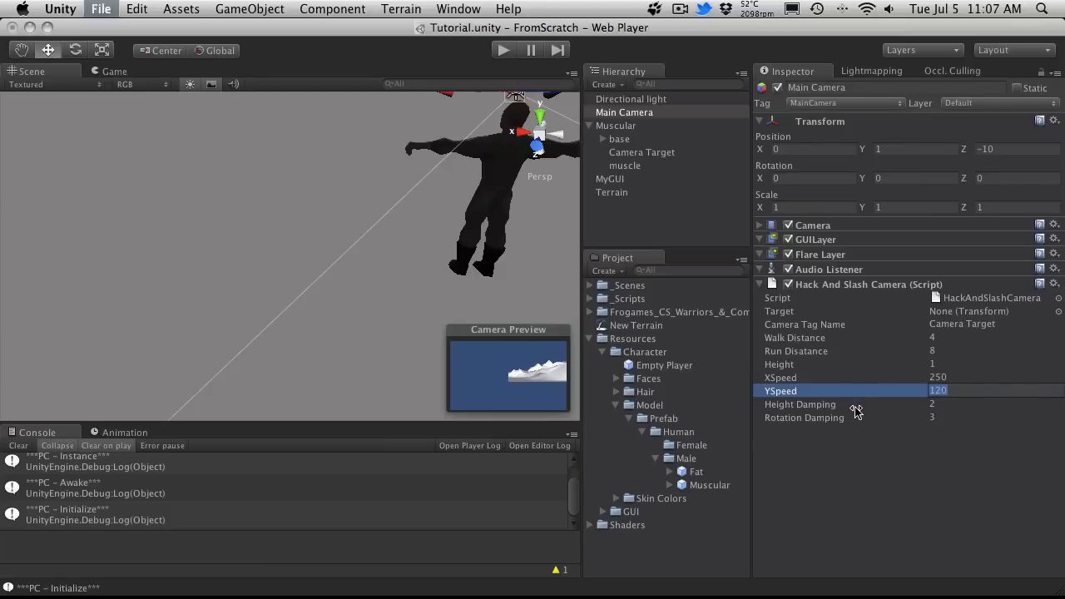
left_click(502, 52)
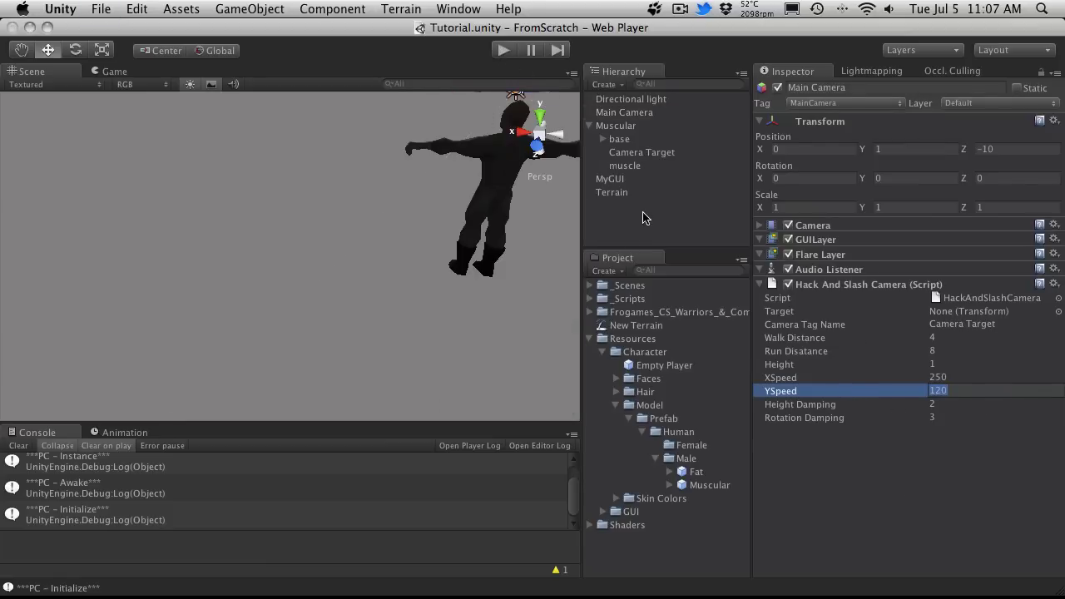
Apply the changes made to the Muscular object in the scene back to its prefab.
left_click(638, 127)
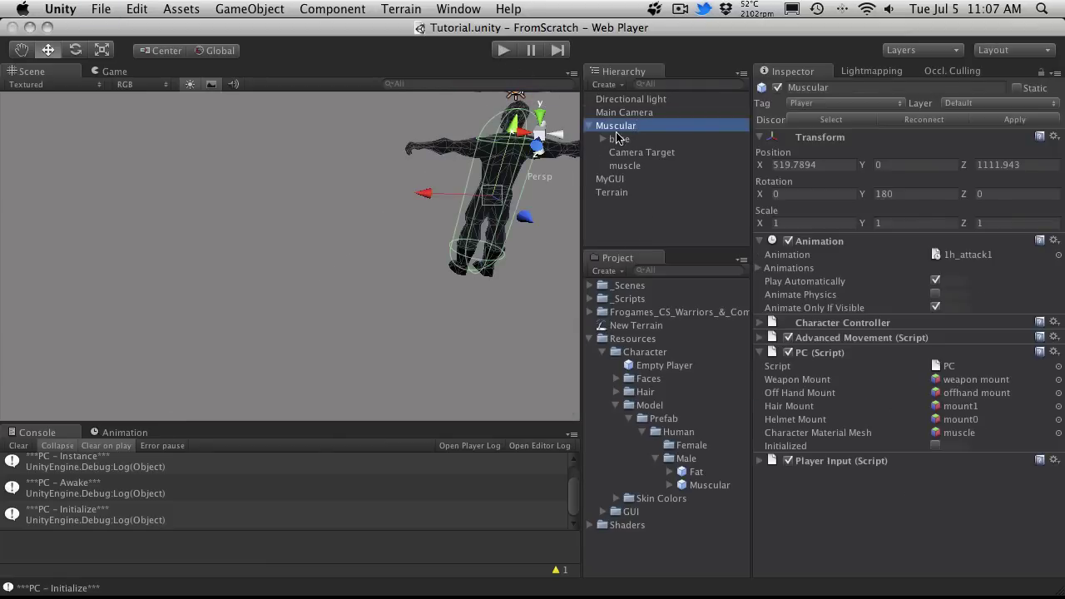
left_click(589, 126)
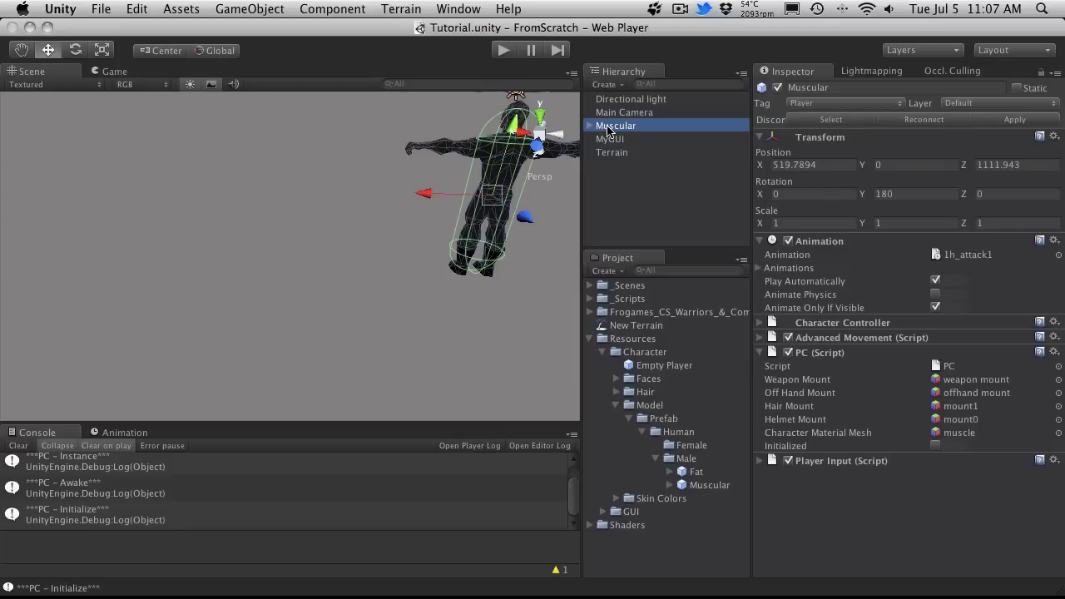
left_click(1014, 120)
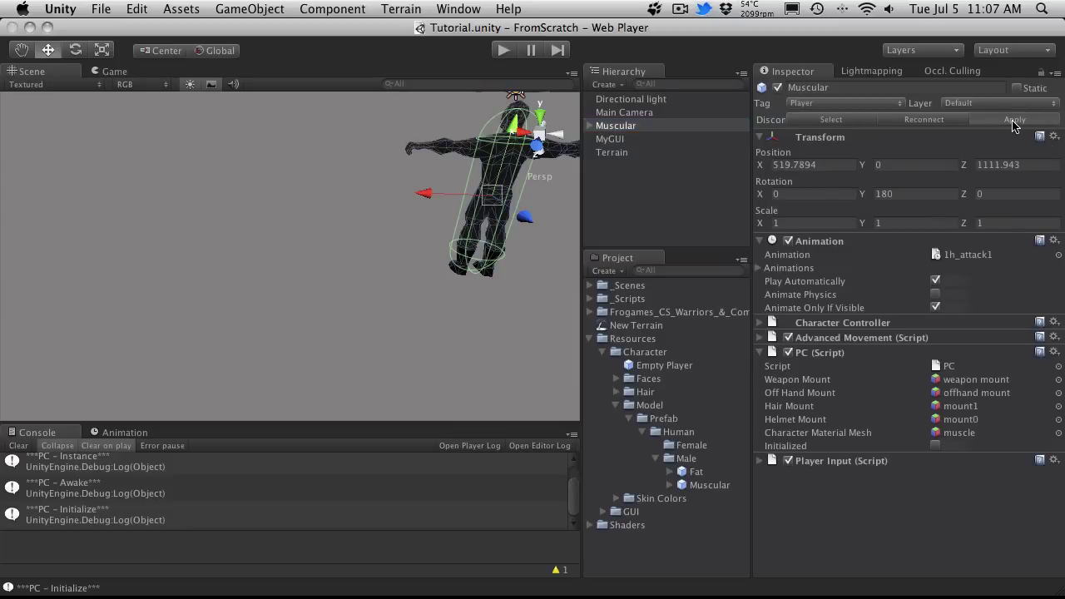
Delete the Muscular instance from the scene.
left_click(676, 193)
left_click(628, 128)
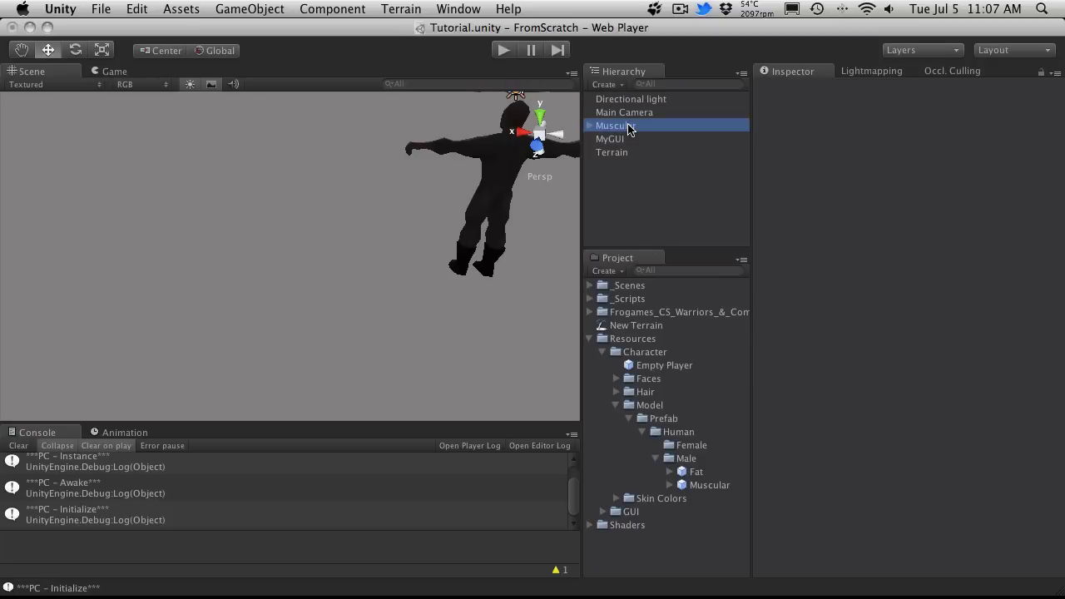
key("super+BackSpace")
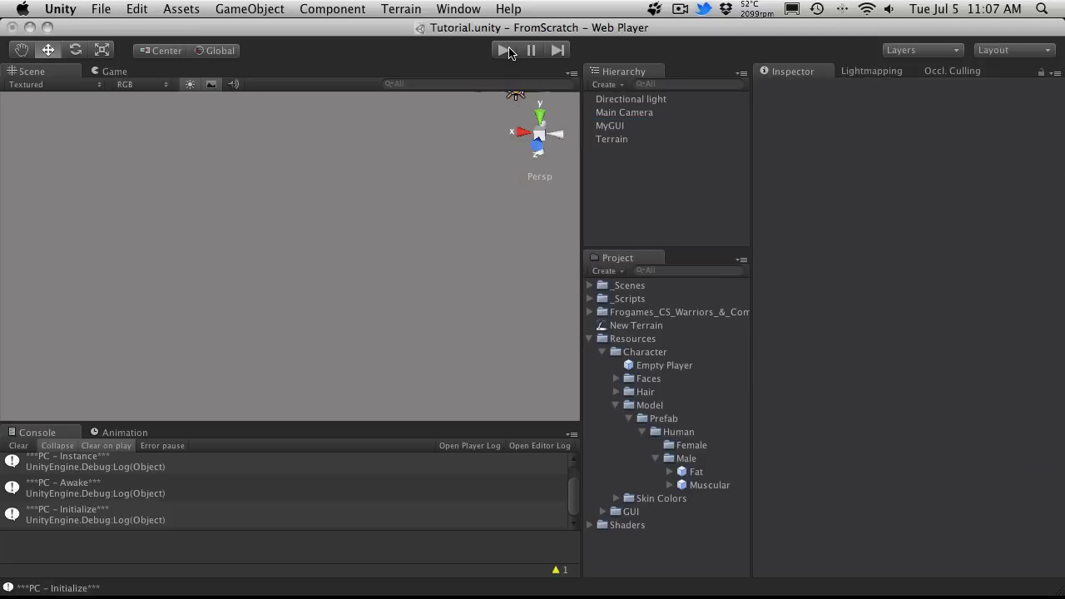
Play the scene, inspect the spawned PC's Camera Target child, and stop the game.
left_click(505, 51)
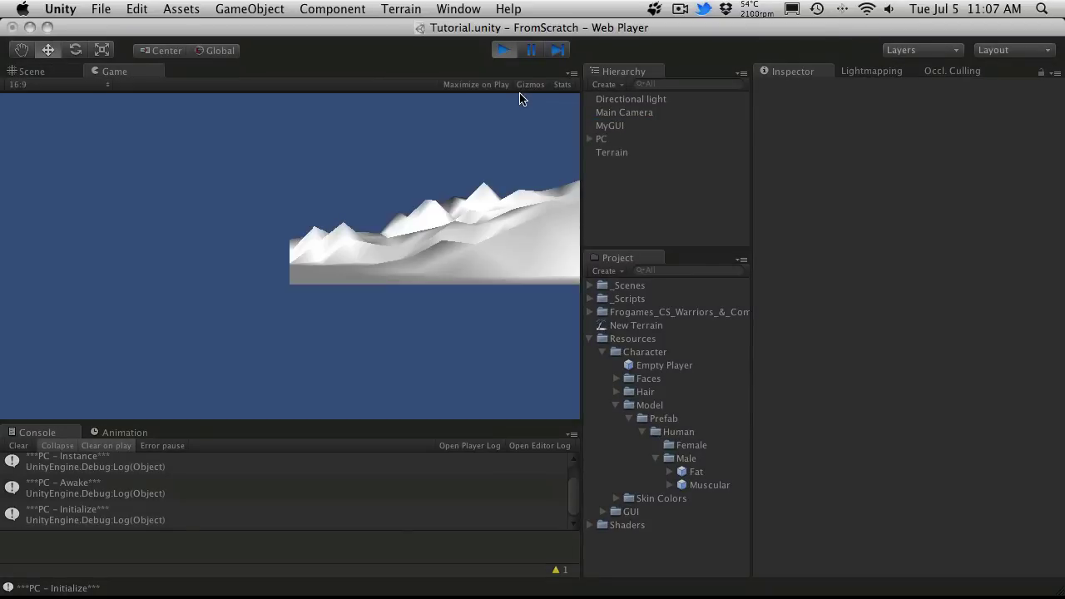
left_click(618, 140)
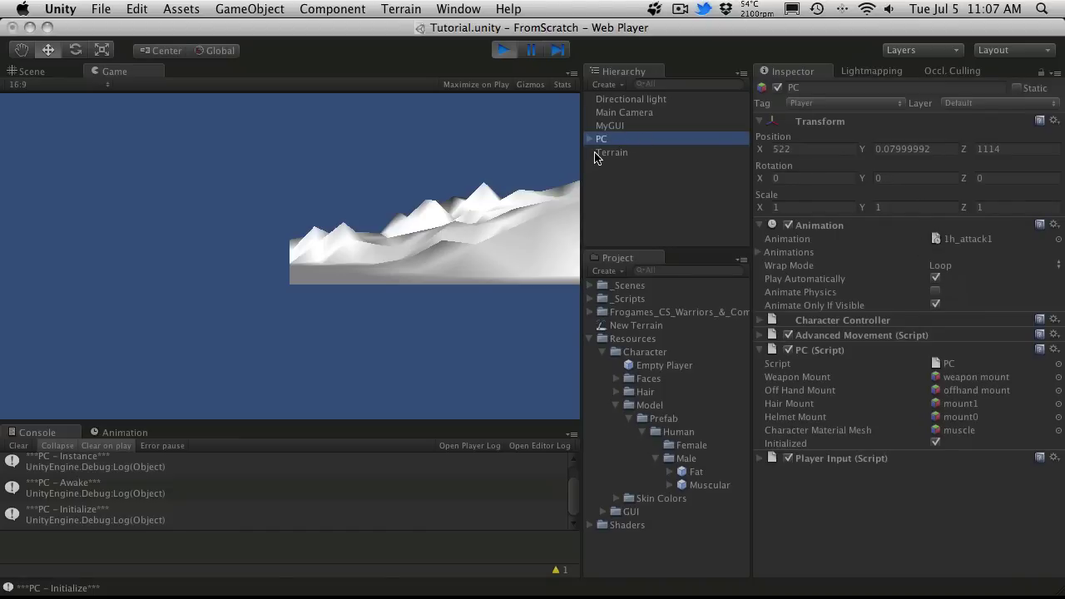
left_click(590, 139)
left_click(636, 165)
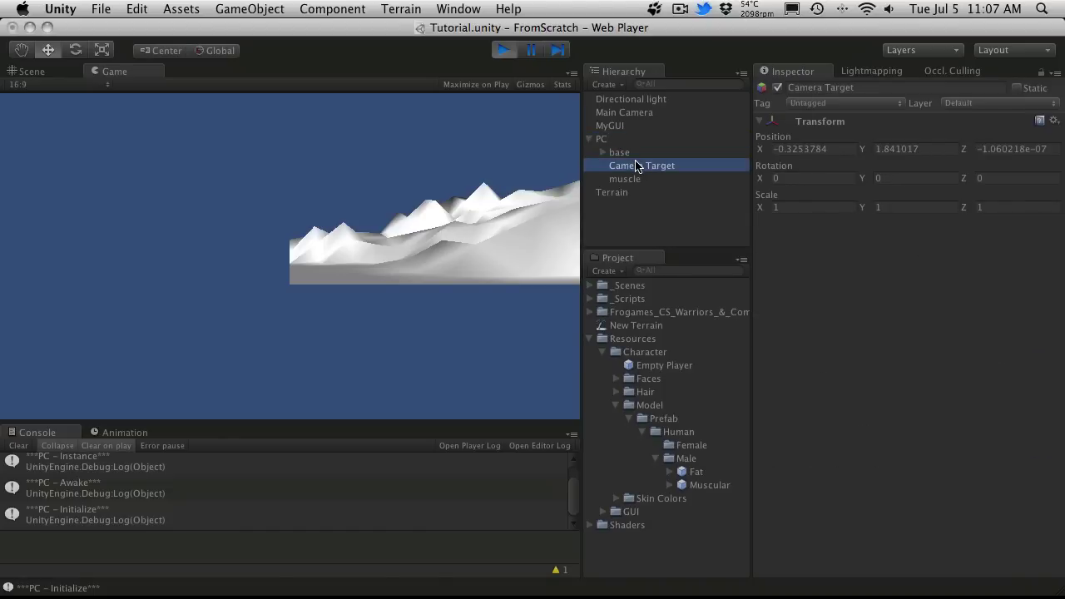
left_click(505, 51)
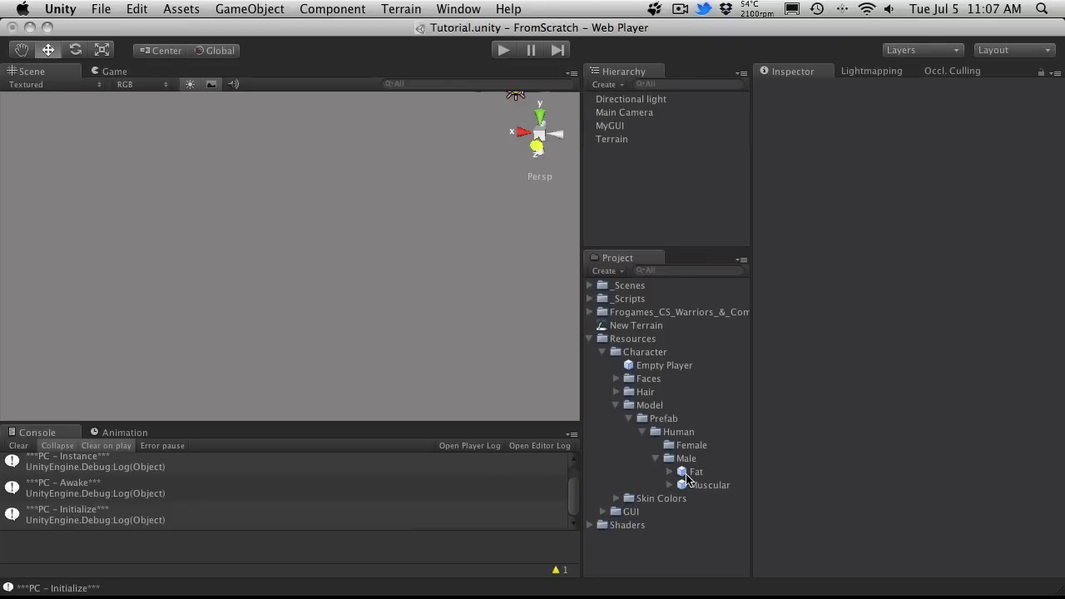
Place the Muscular prefab in the scene and give its Camera Target child the Camera Target tag.
left_click_drag(699, 485, 632, 104)
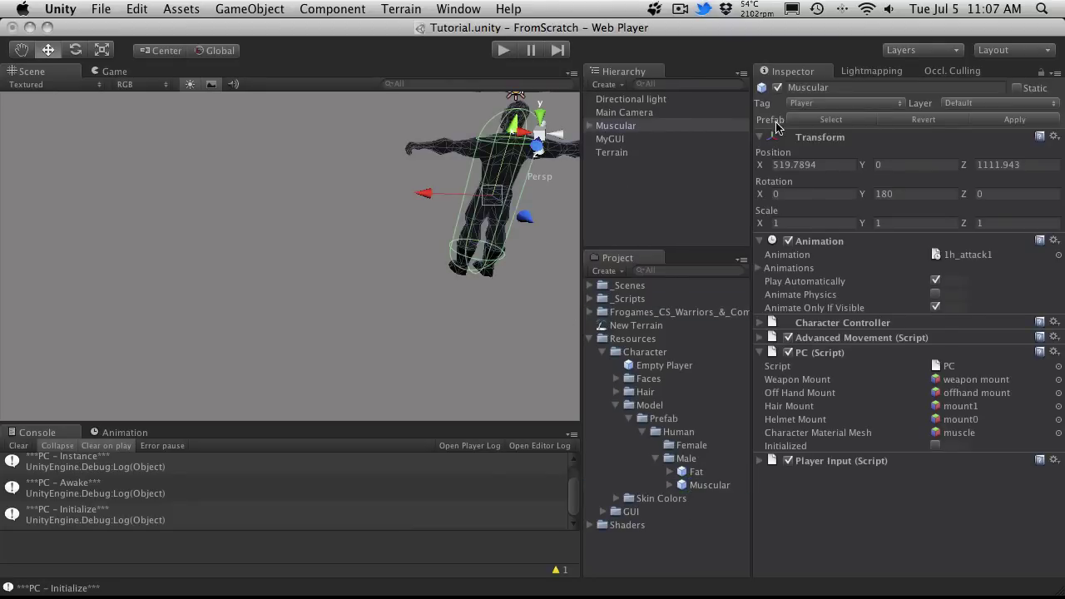
left_click(589, 126)
left_click(657, 154)
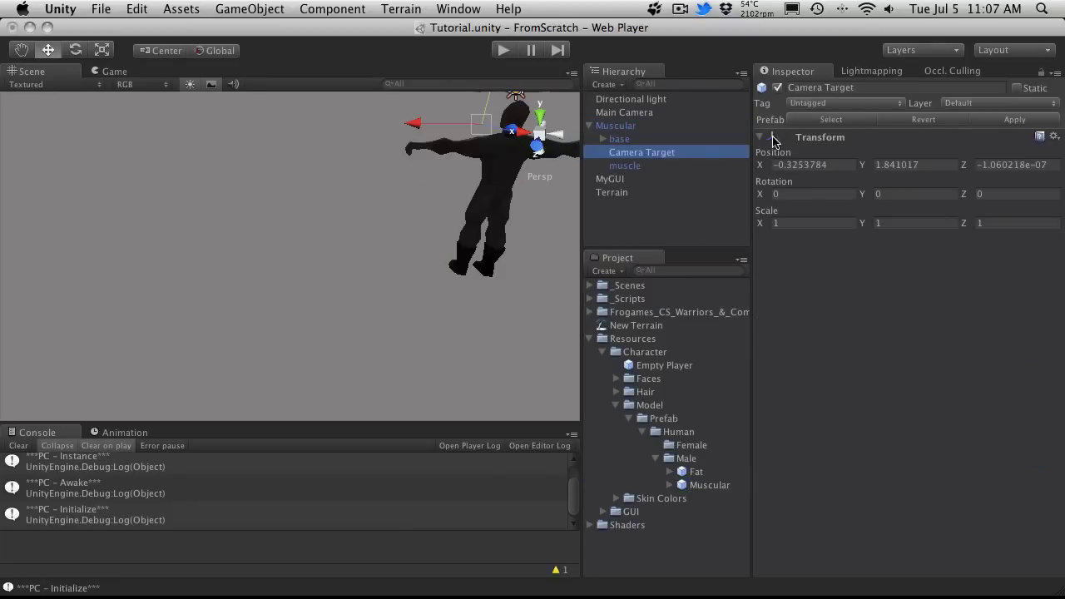
left_click(823, 104)
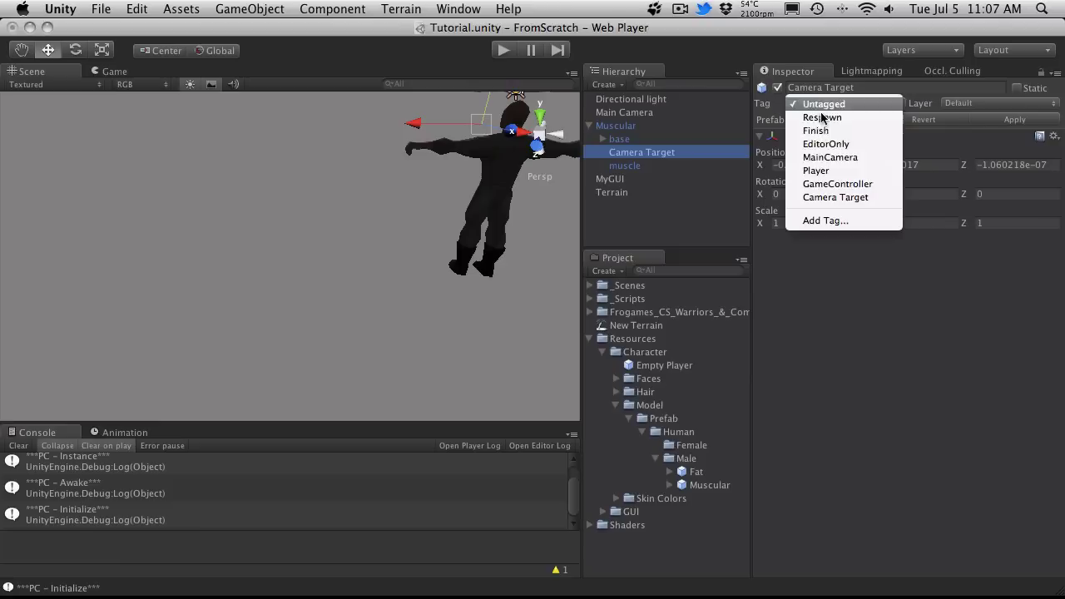
left_click(836, 197)
Apply the tagged Muscular instance's changes to its prefab and remove the instance from the scene.
left_click(618, 126)
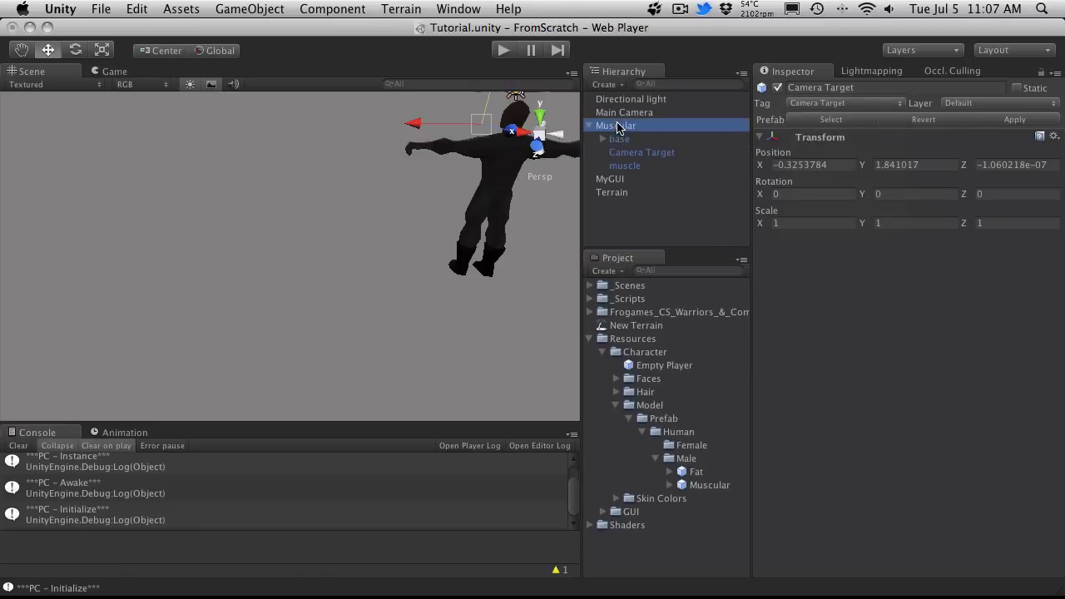
left_click(1014, 119)
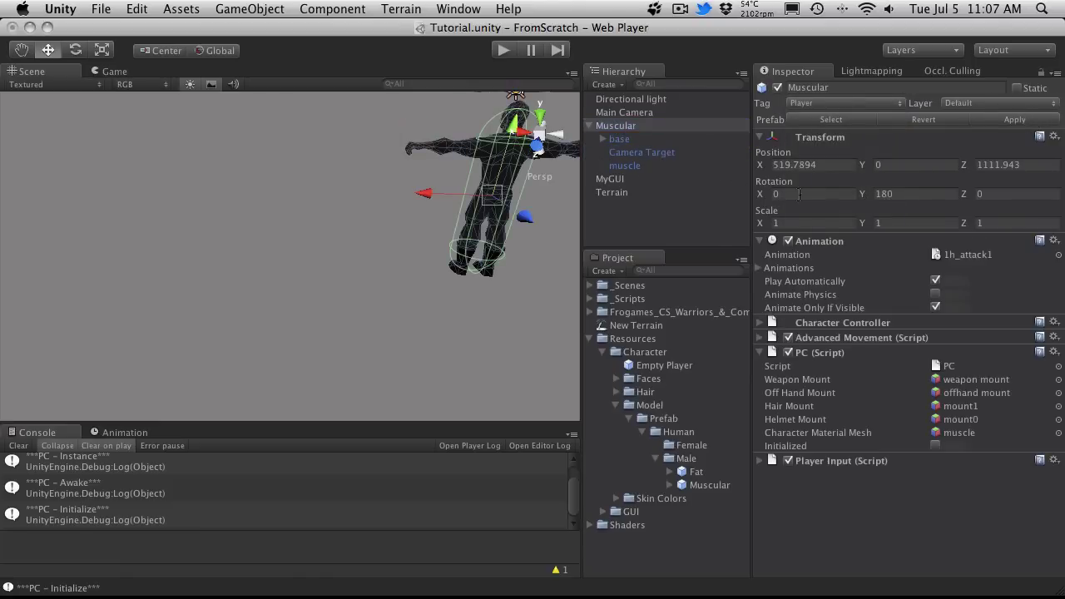
left_click(678, 230)
left_click(637, 128)
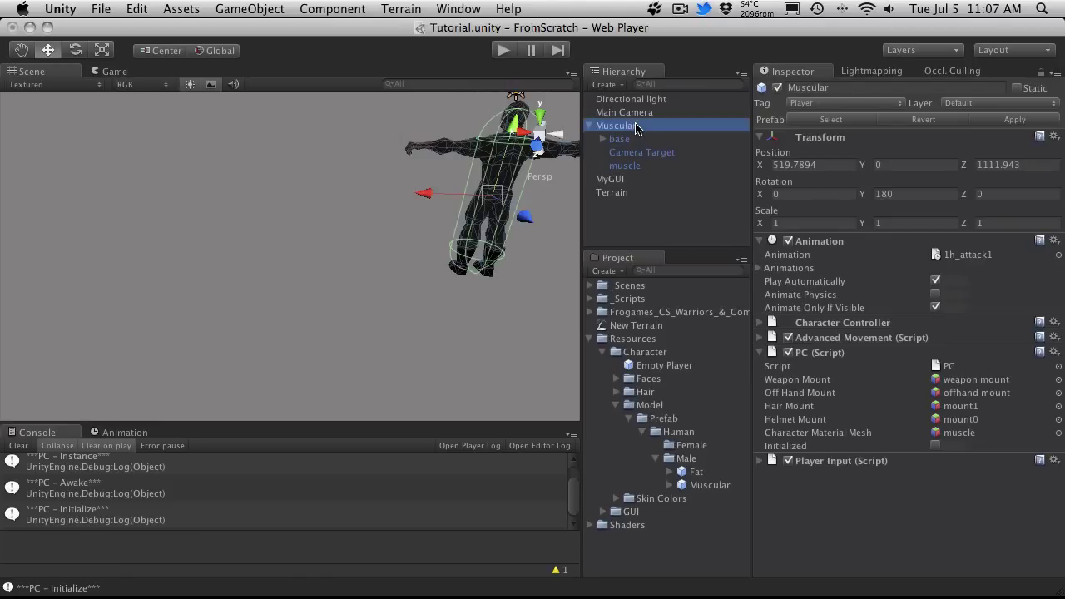
key("super+BackSpace")
Play the scene again and check the tag on the spawned PC's Camera Target.
left_click(506, 50)
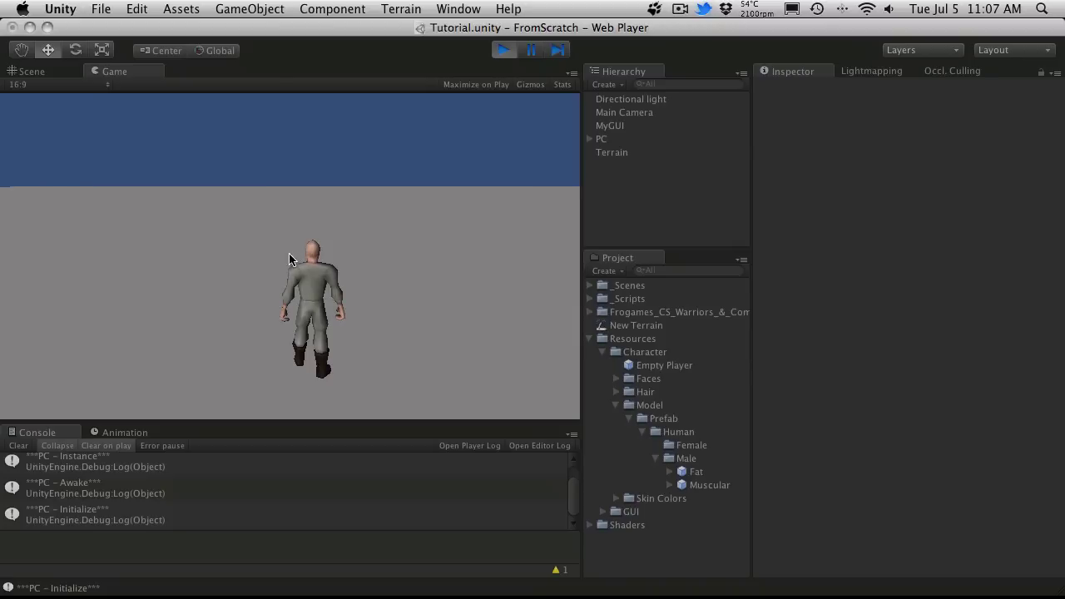
left_click(602, 139)
left_click(590, 139)
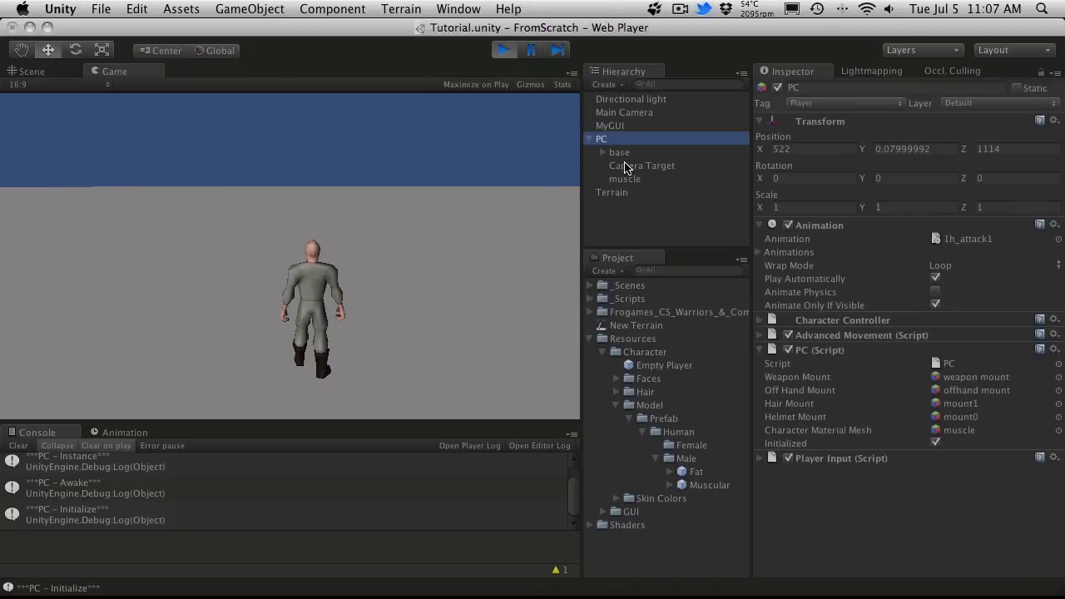
left_click(629, 167)
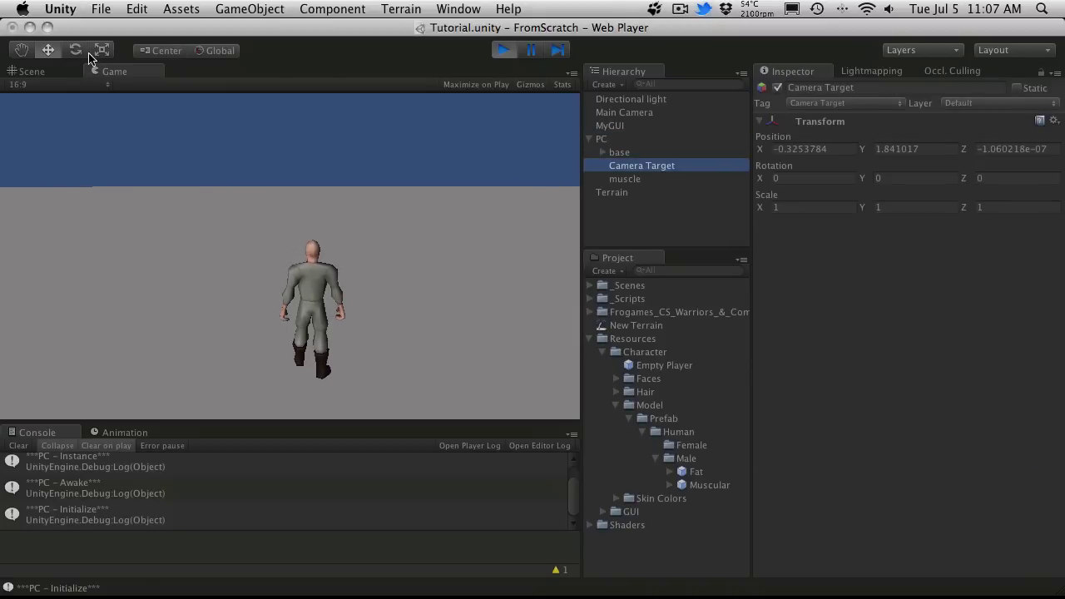
Show the Scene and Game views side by side, with the Scene view orbited to see the character and camera from the side.
left_click(52, 72)
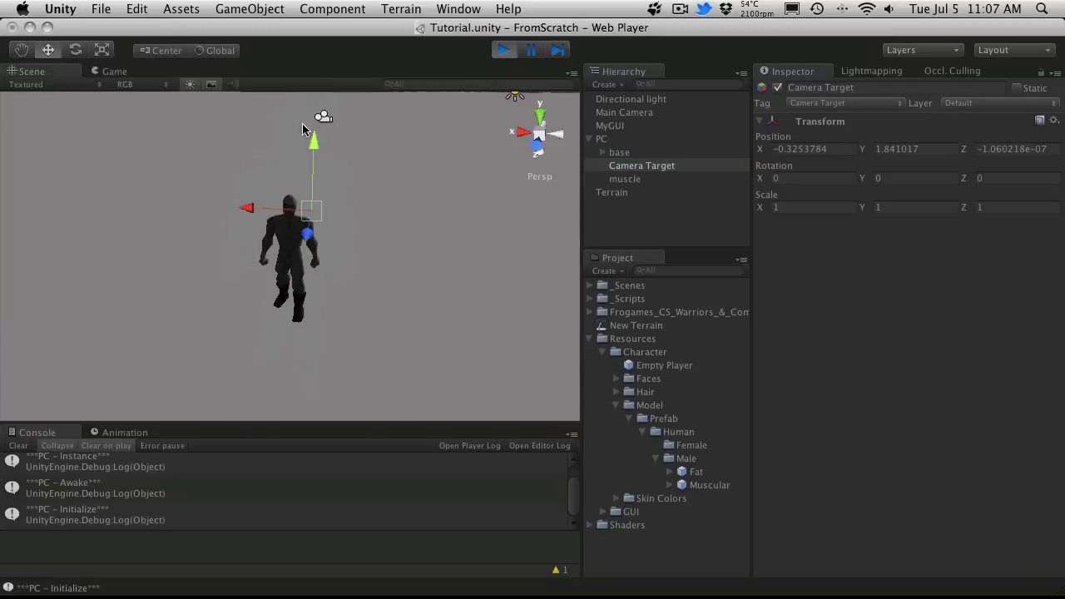
scroll(335, 156, "down", 5)
left_click_drag(341, 155, 199, 110, "alt")
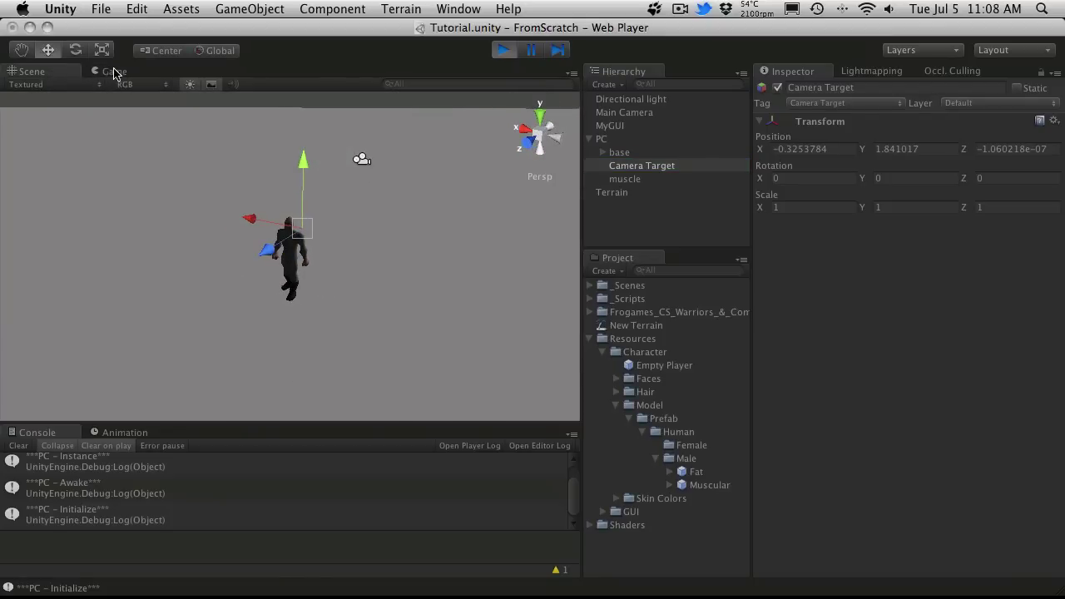
left_click_drag(114, 71, 405, 159)
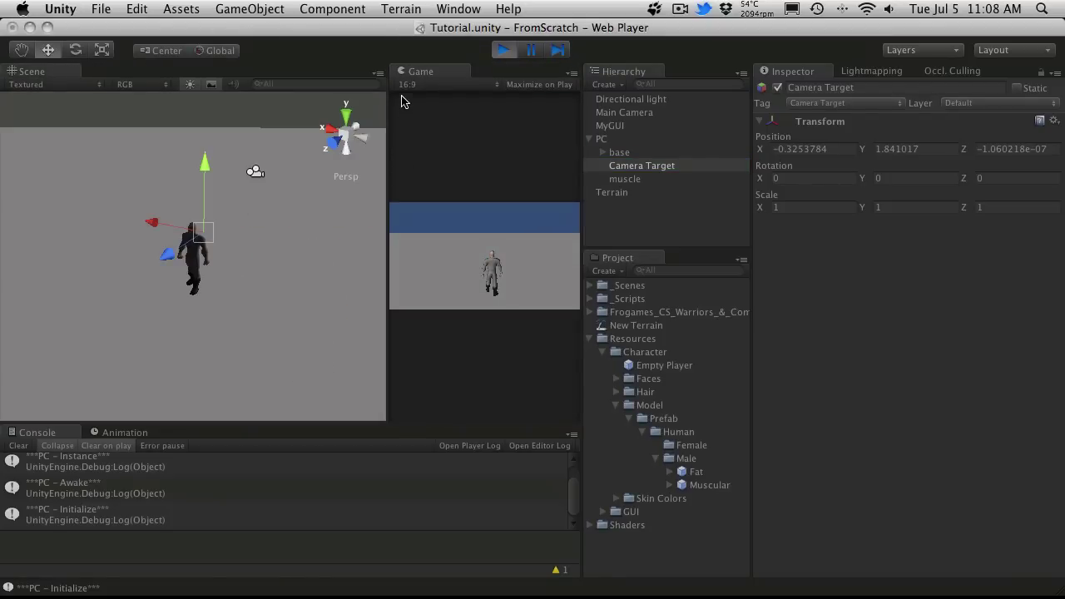
left_click_drag(387, 120, 270, 123)
left_click_drag(88, 173, 21, 171, "alt")
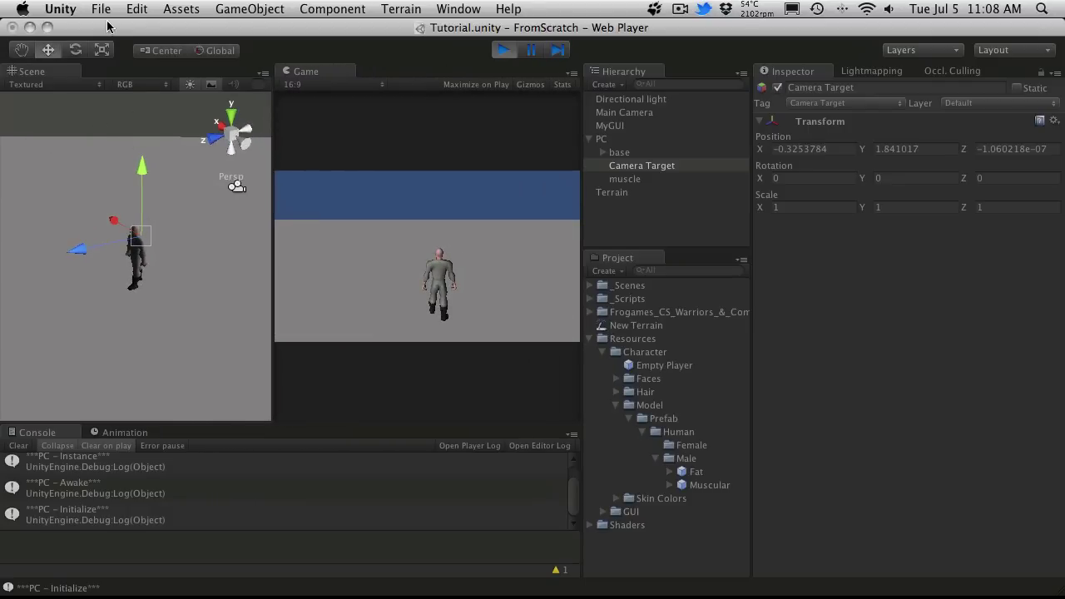
Rotate the running PC's Camera Target about 17° around Y and about 31° around X.
key("e")
left_click_drag(172, 267, 135, 282)
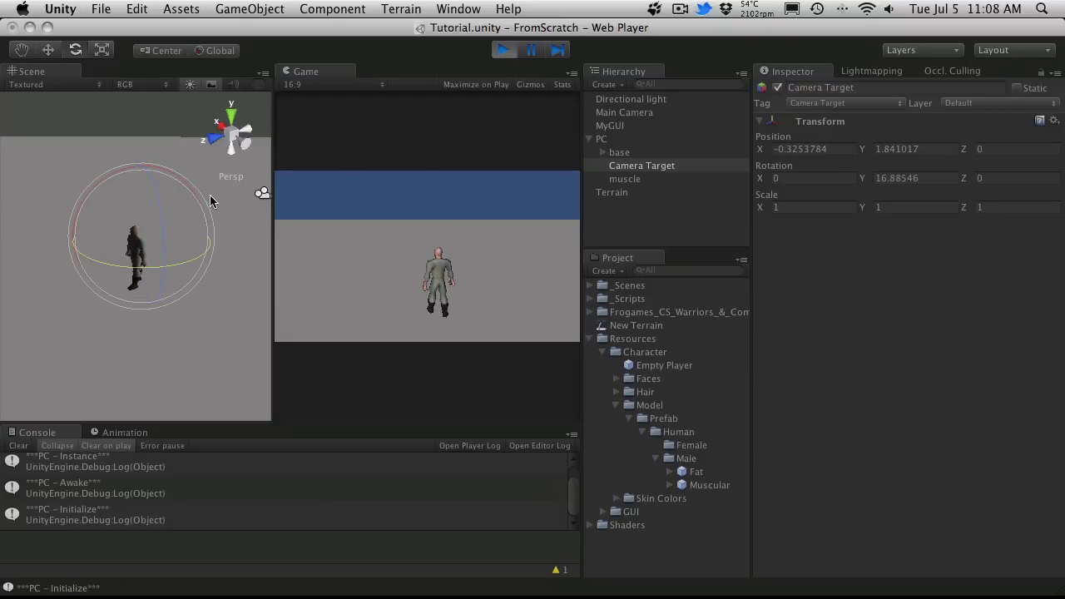
left_click_drag(195, 197, 194, 133)
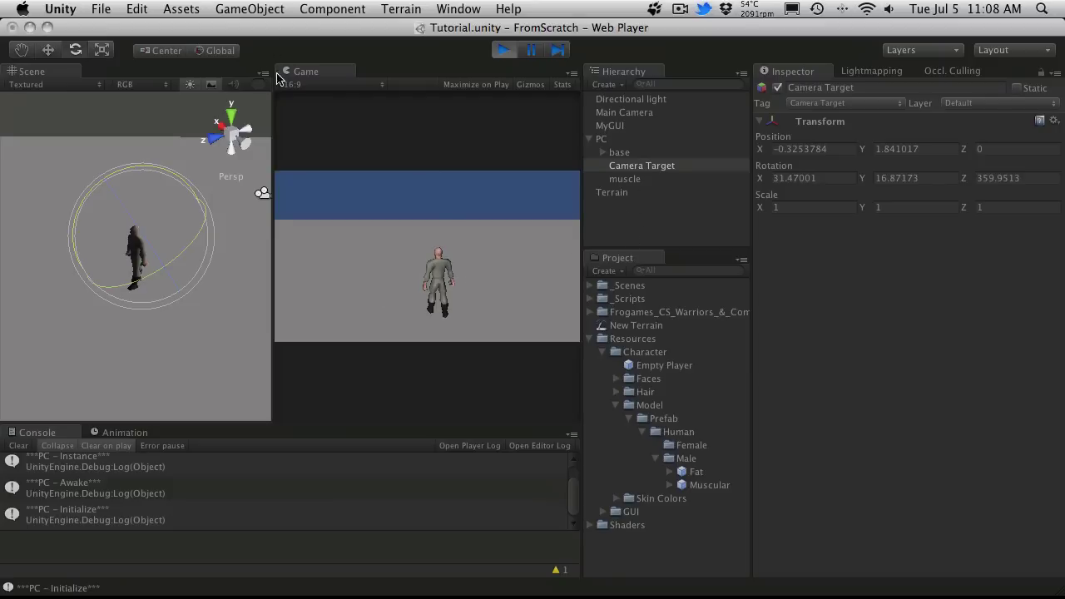
Dock the Game view back with the Scene view, test running and turning the character, and end play mode.
left_click_drag(307, 75, 118, 73)
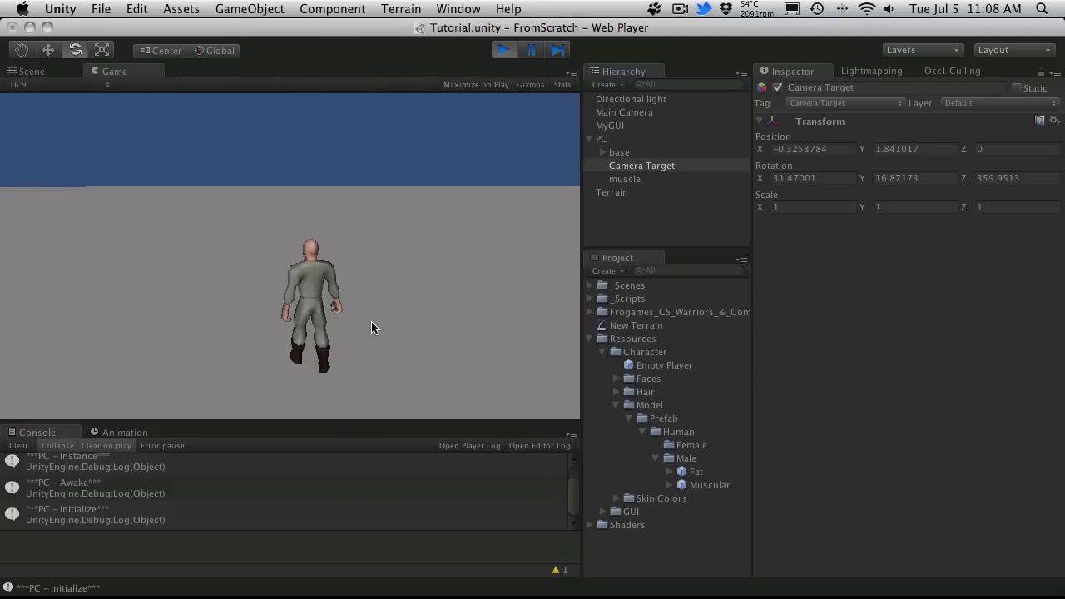
key("w")
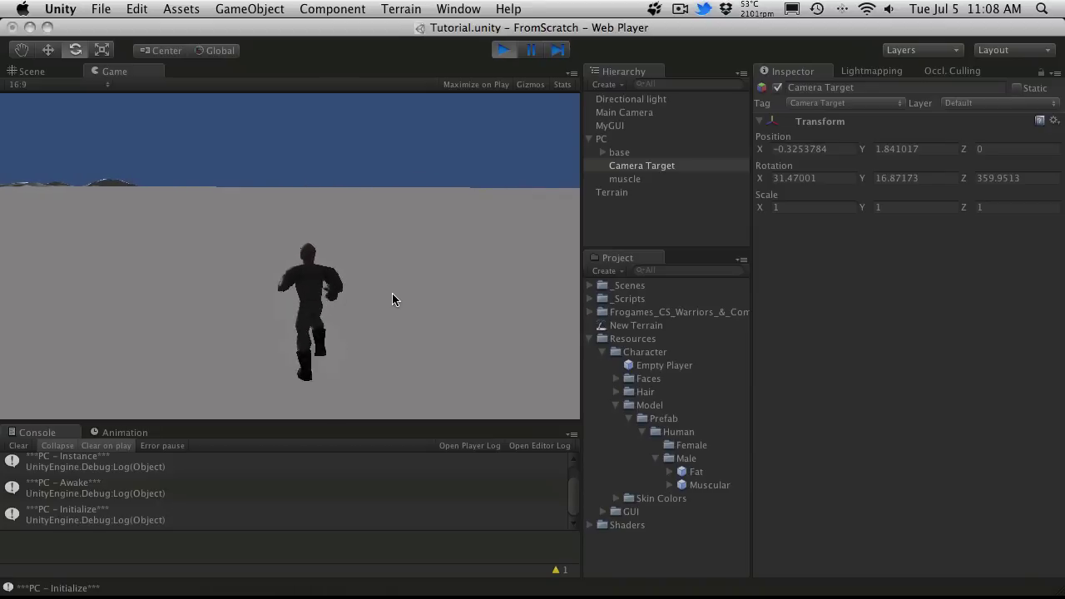
key("a")
key("d")
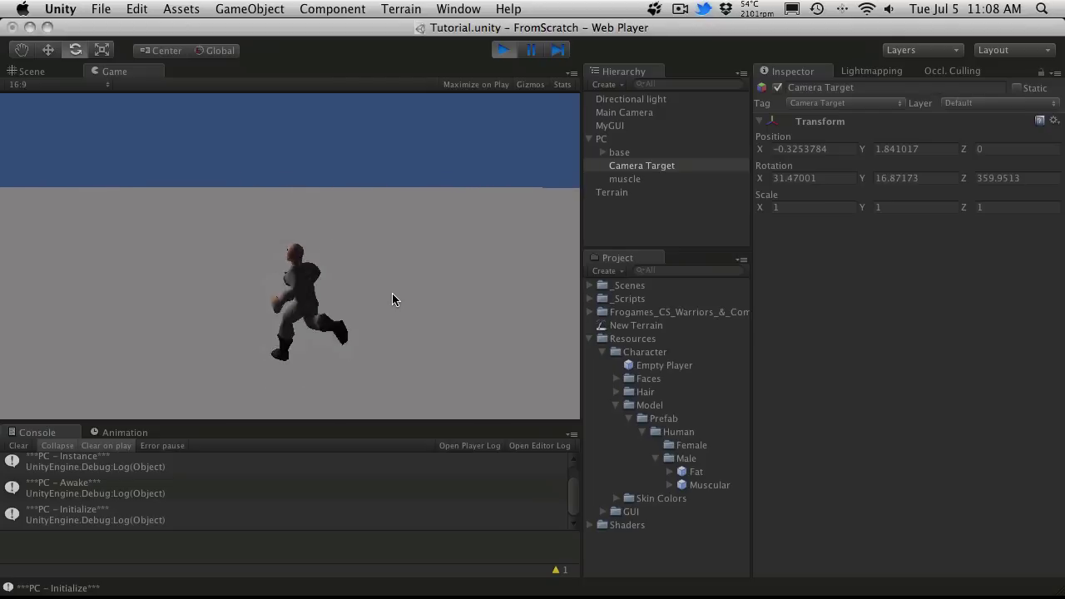
left_click(503, 49)
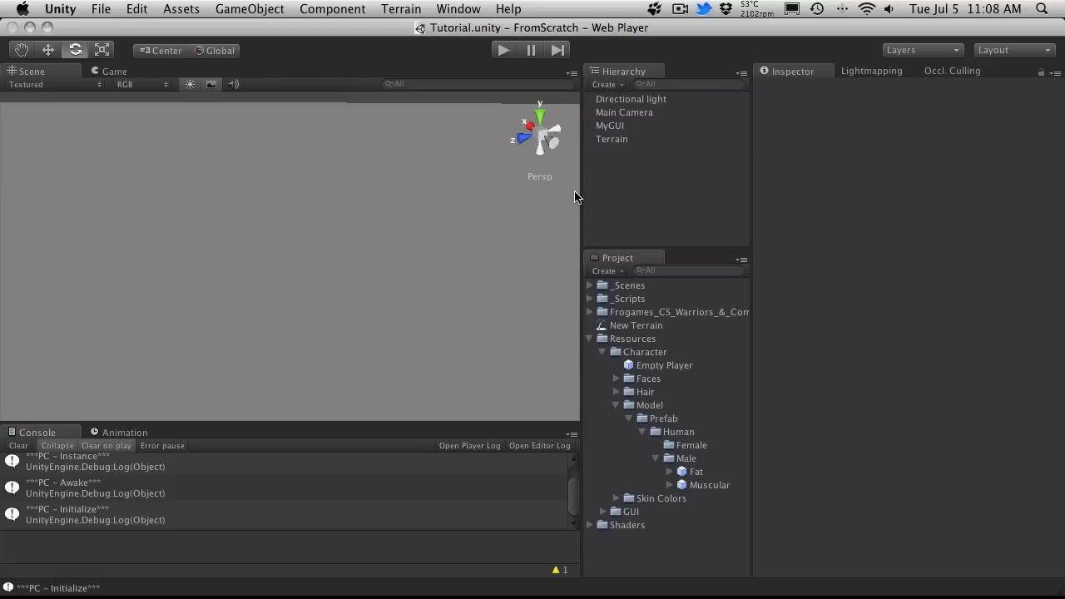
Open the Muscular prefab's PC script in MonoDevelop and examine the GameSetting2.LoadPlayerPosition() call in the Instance property.
left_click(590, 340)
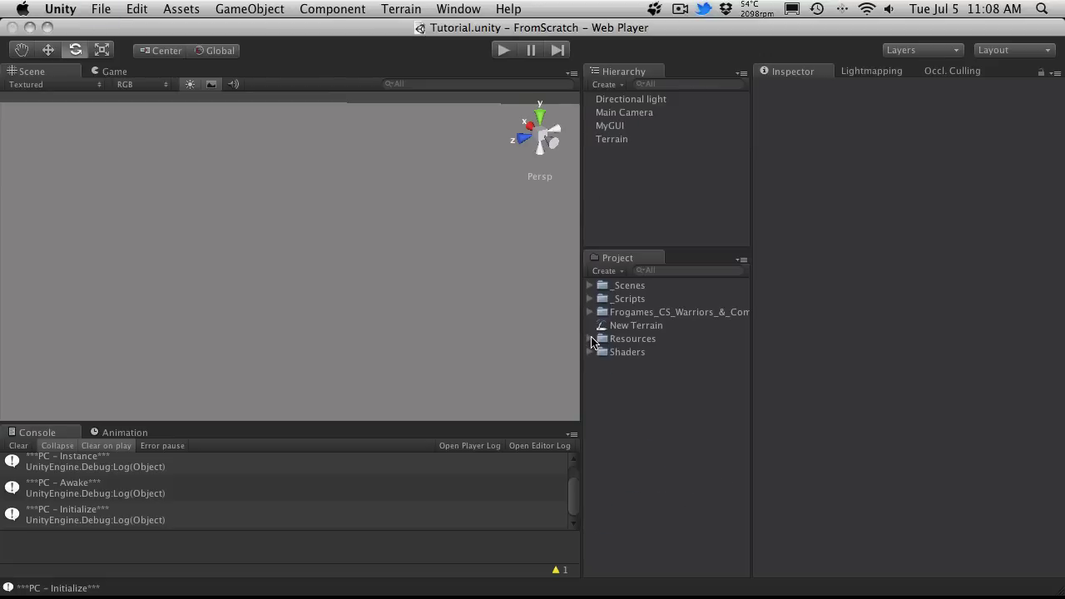
left_click(590, 340)
left_click(703, 472)
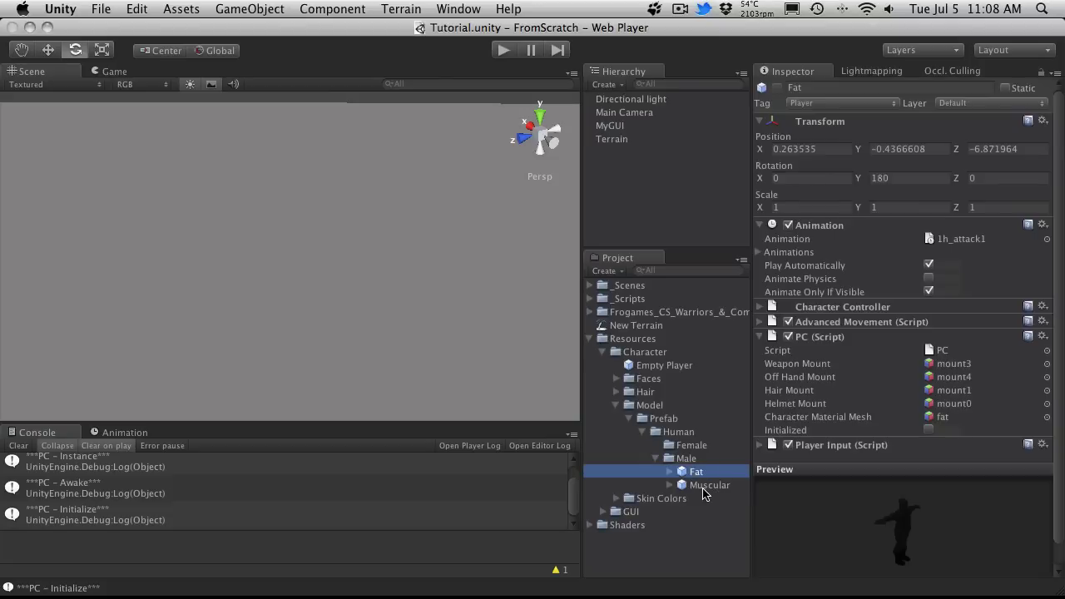
left_click(706, 486)
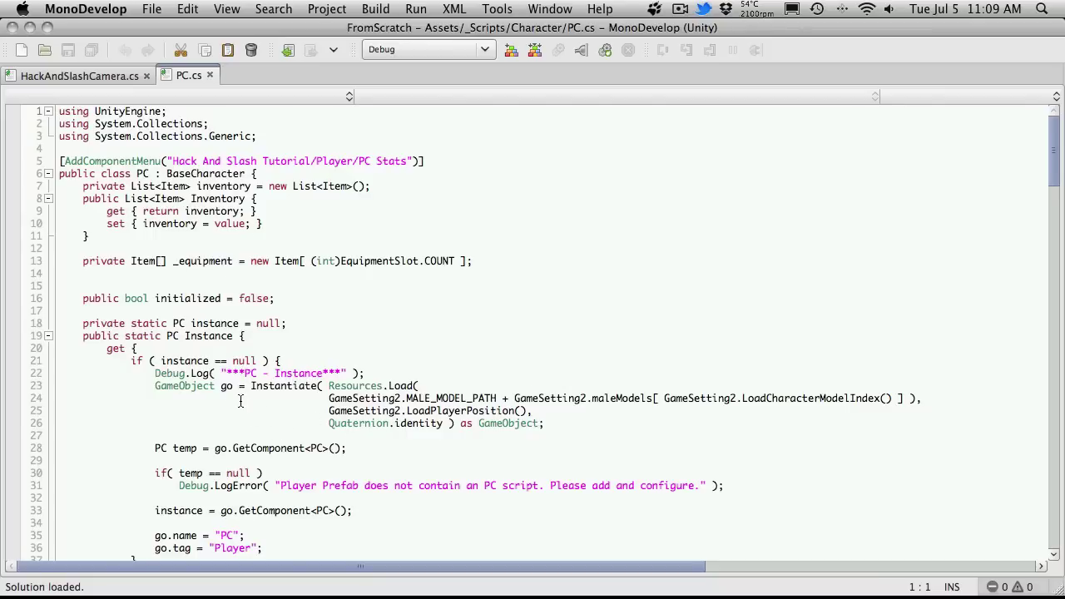
left_click_drag(329, 410, 535, 410)
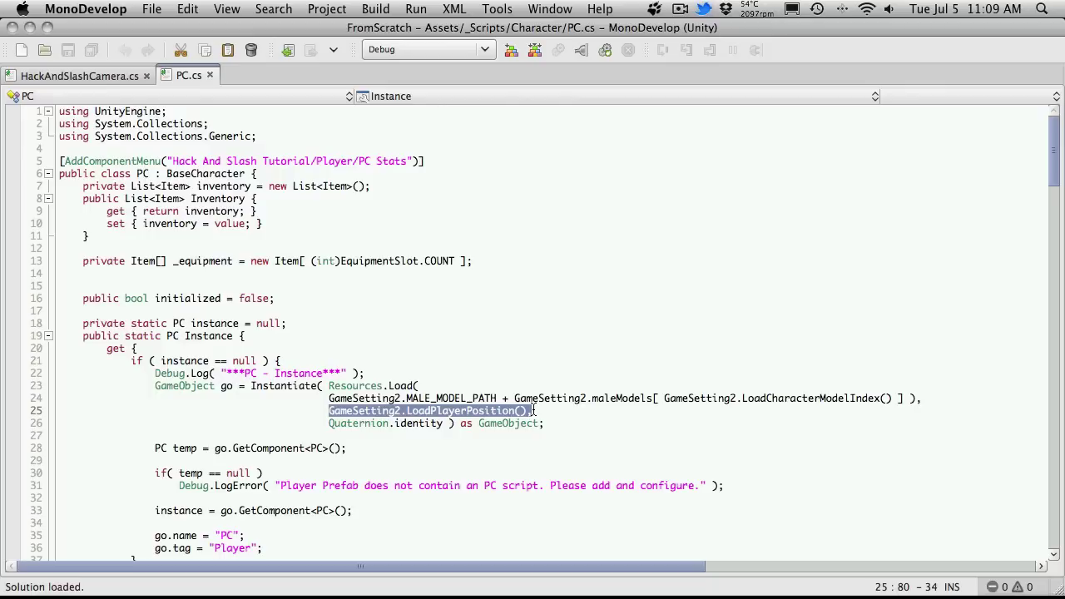
left_click(455, 411)
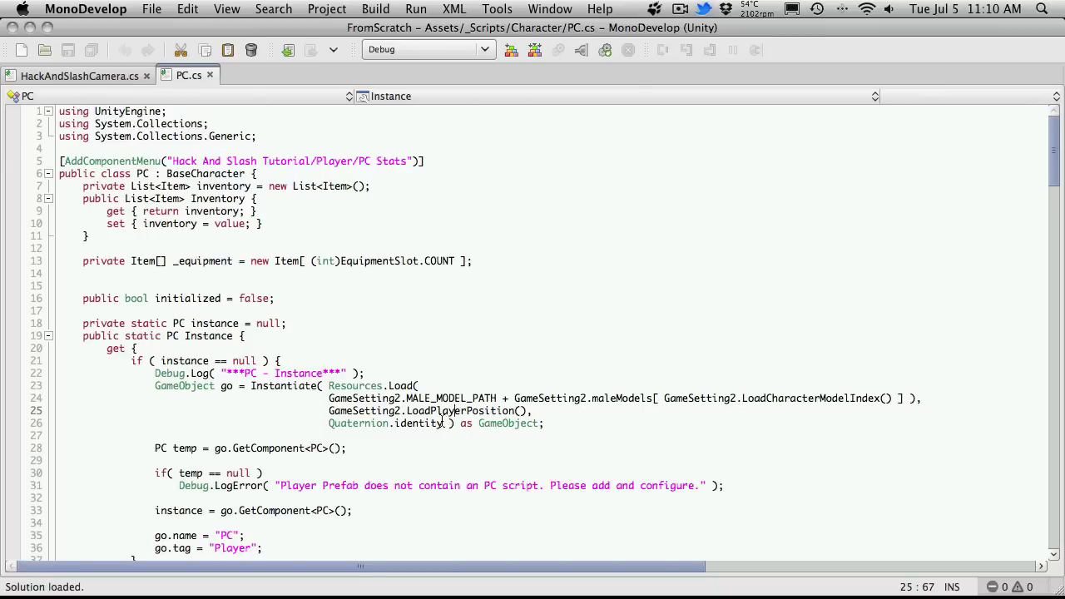
Switch back to Unity, search the project for "gamese", and open the GameSetting2 script.
key("super+Tab")
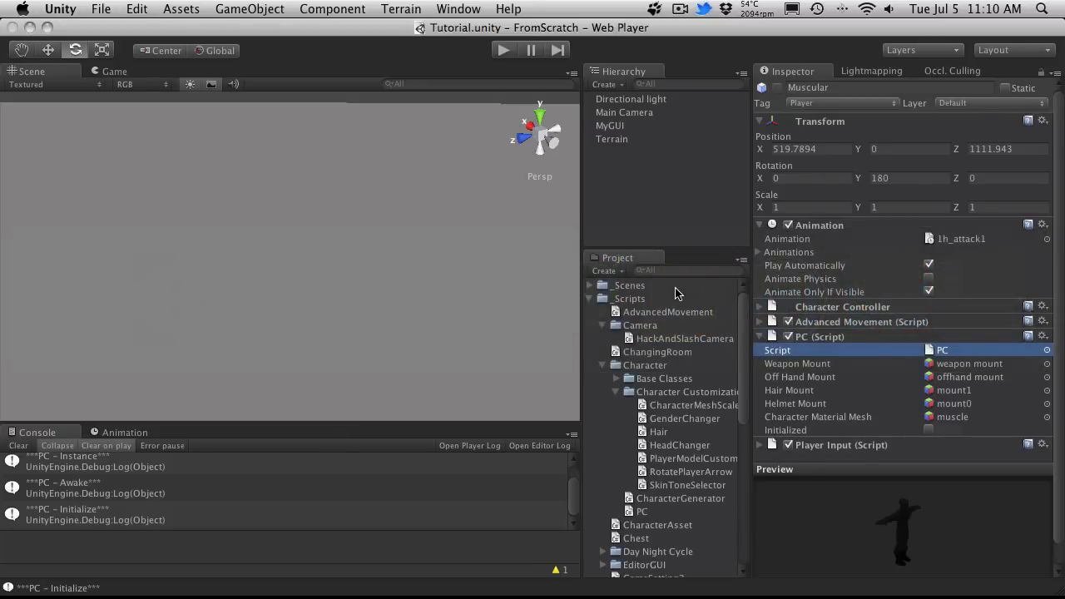
left_click(676, 273)
type("gamese")
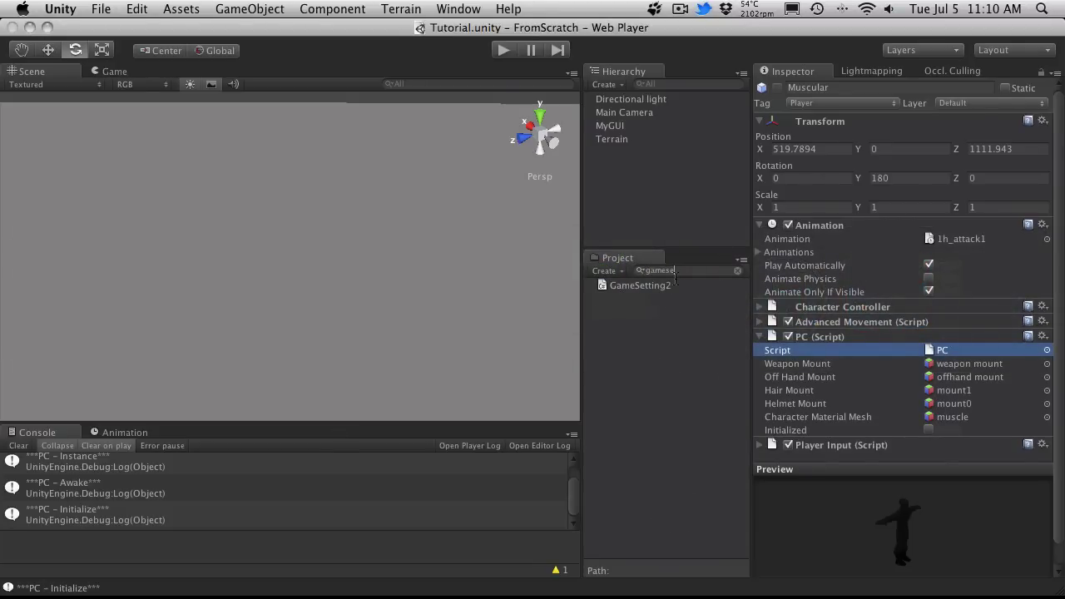
double_click(668, 284)
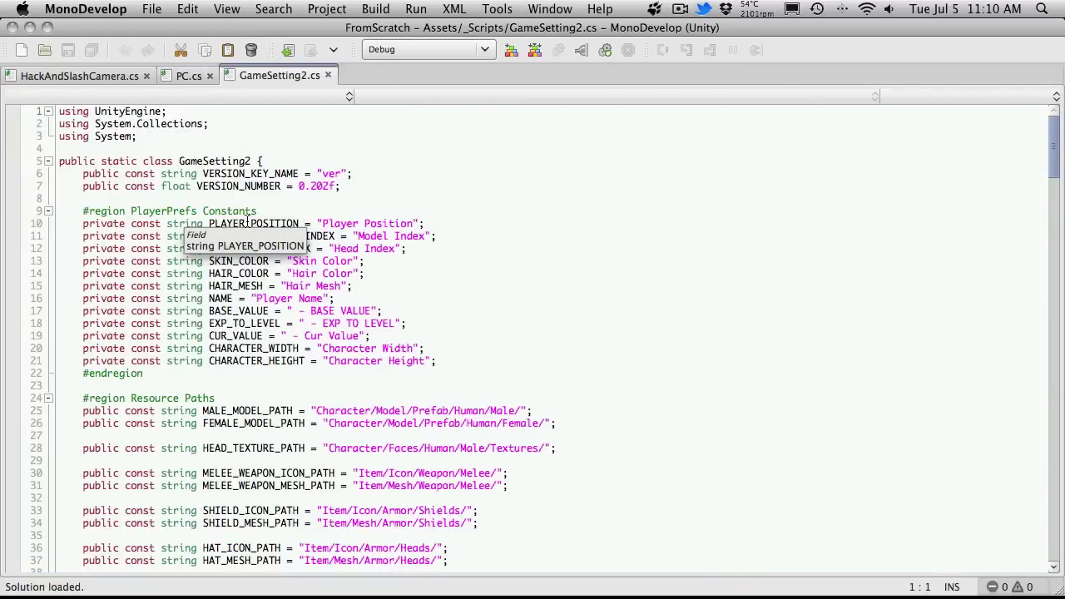
Find where the PLAYER_POSITION constant is used in GameSetting2.cs.
left_click_drag(209, 223, 300, 223)
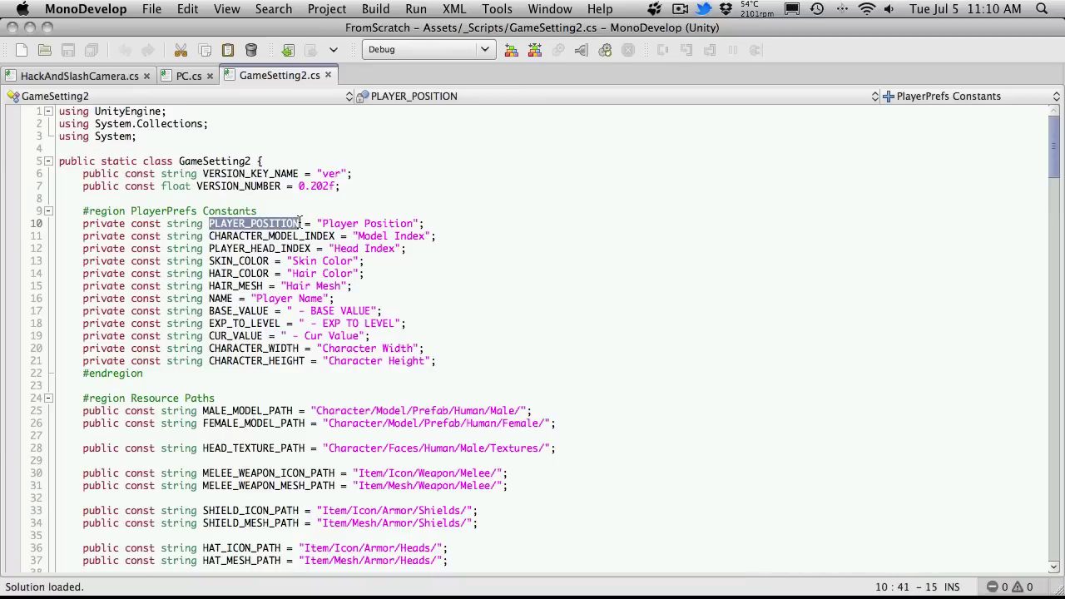
key("super+f")
key("super+g")
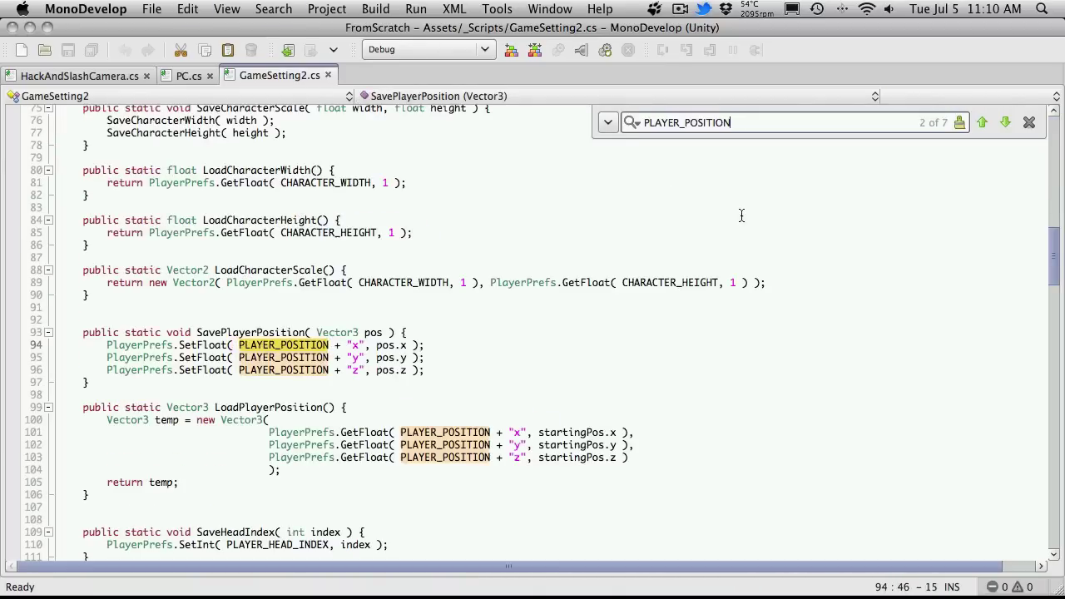
Examine how the SavePlayerPosition and LoadPlayerPosition methods in GameSetting2.cs use PLAYER_POSITION and startingPos.
left_click(1005, 122)
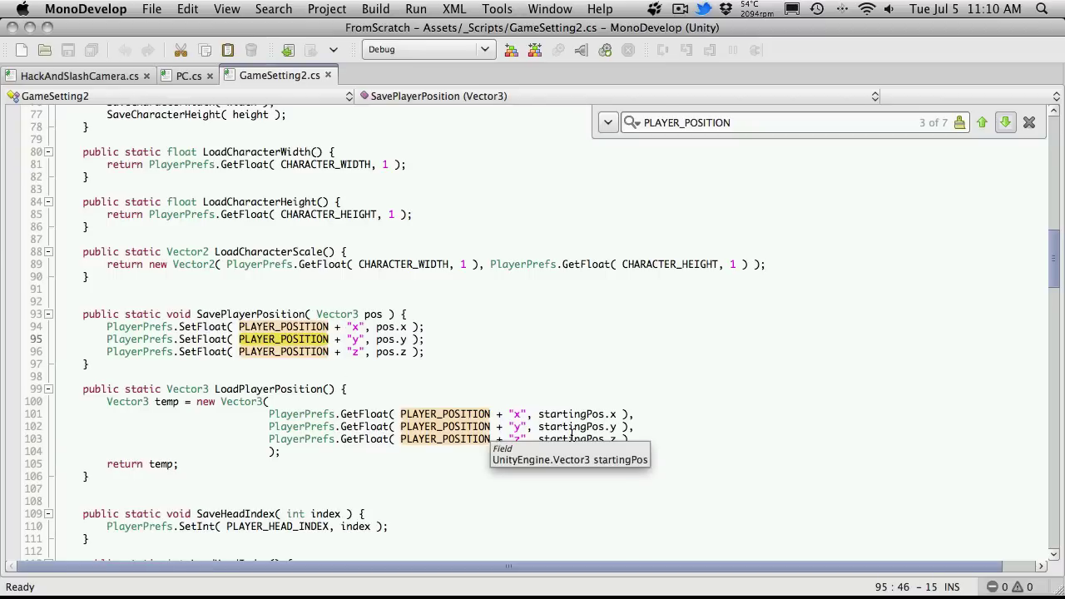
scroll(388, 495, "down", 6)
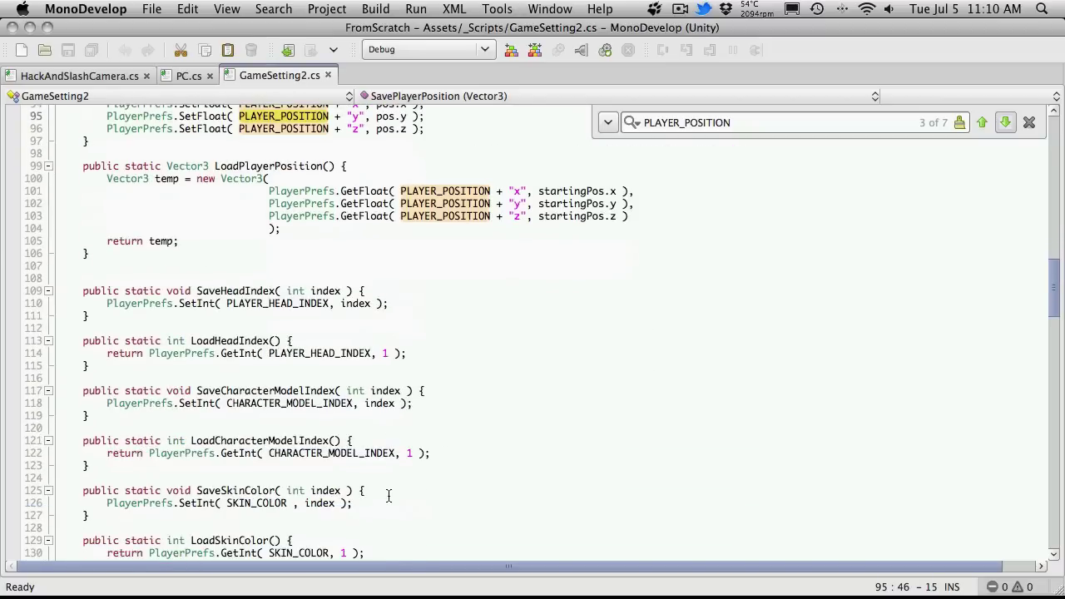
scroll(356, 275, "up", 2)
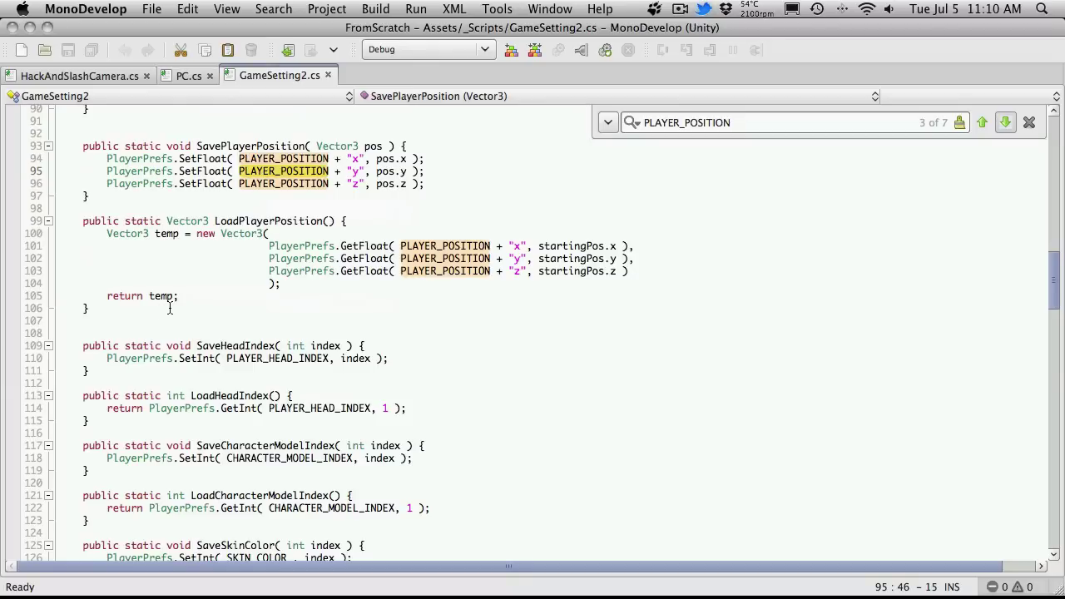
scroll(424, 220, "up", 6)
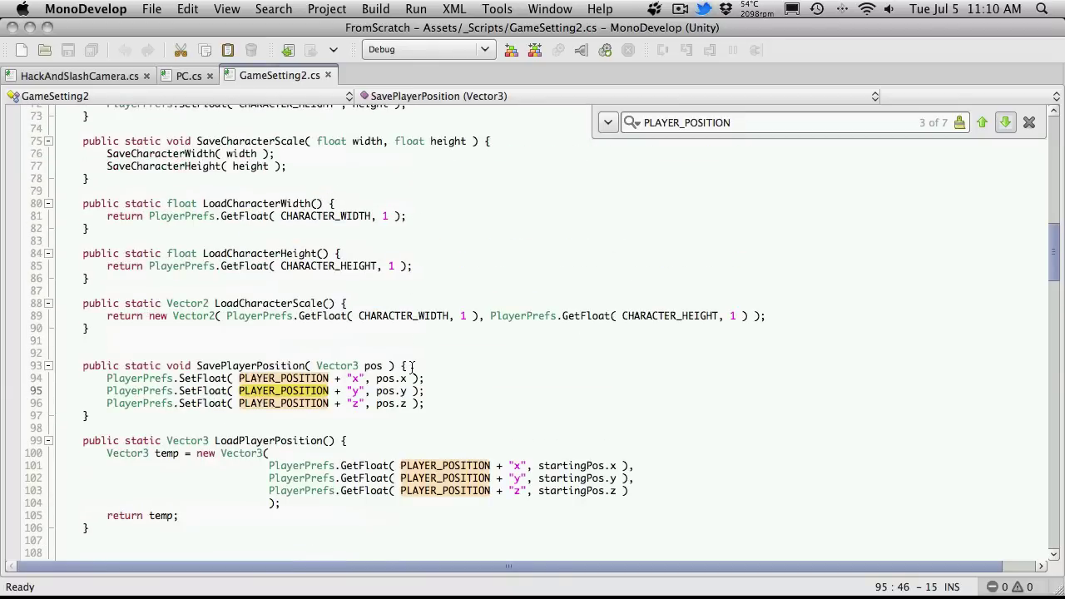
scroll(259, 374, "down", 4)
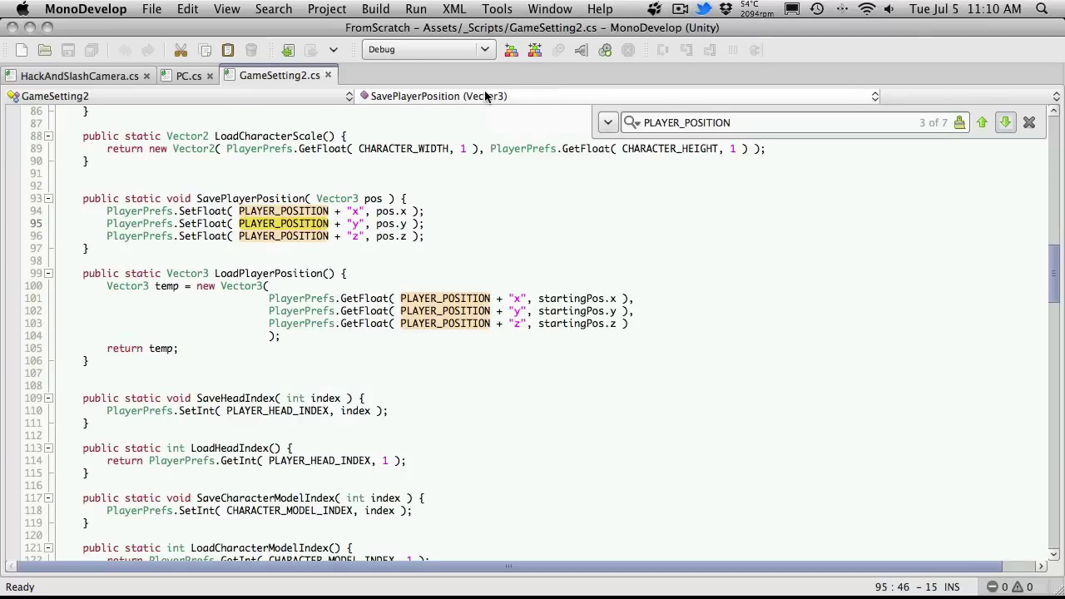
Switch to Unity, play the Tutorial scene to check the spawned PC object's Transform position, and end play mode.
key("super+Tab")
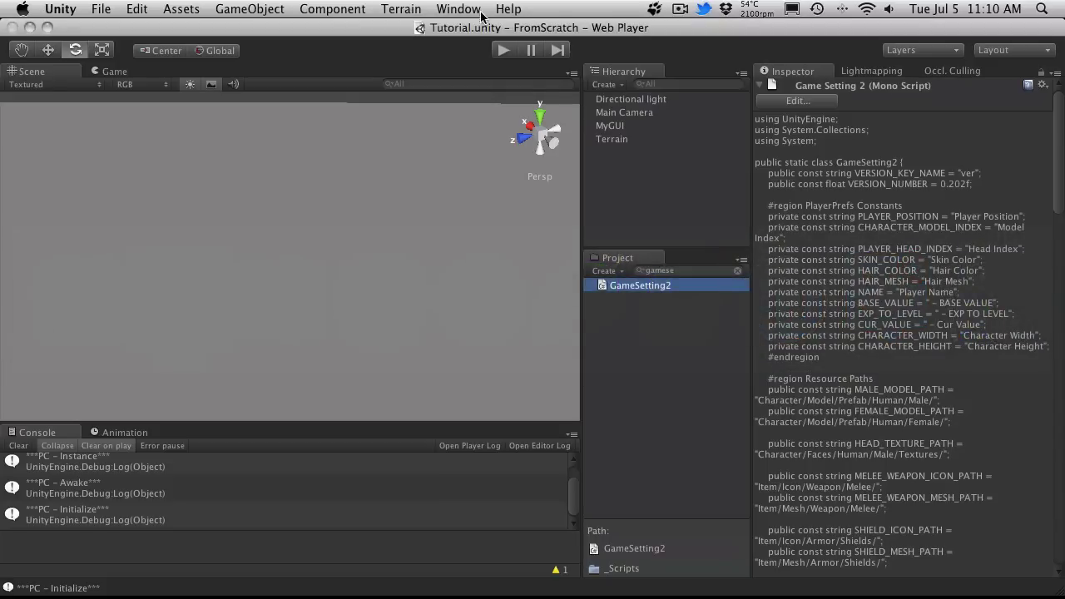
left_click(503, 55)
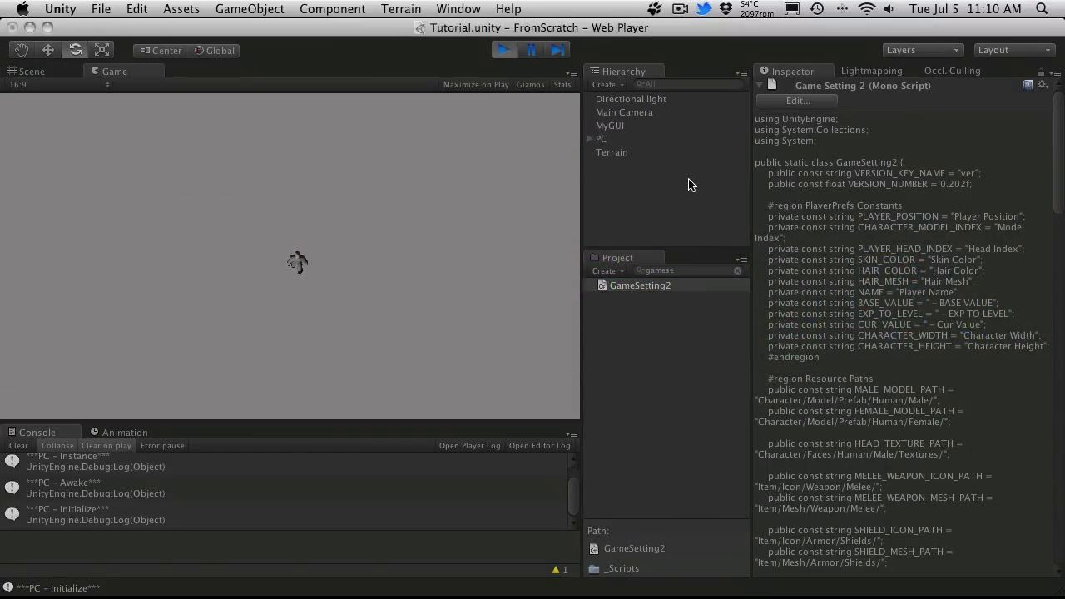
left_click(690, 183)
left_click(663, 141)
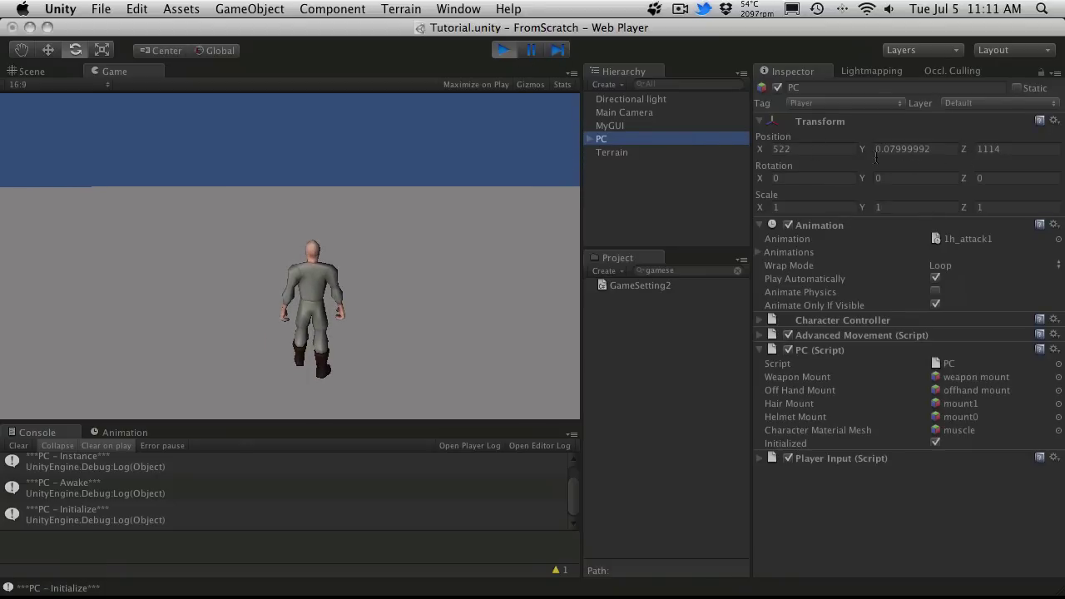
key("super+Tab")
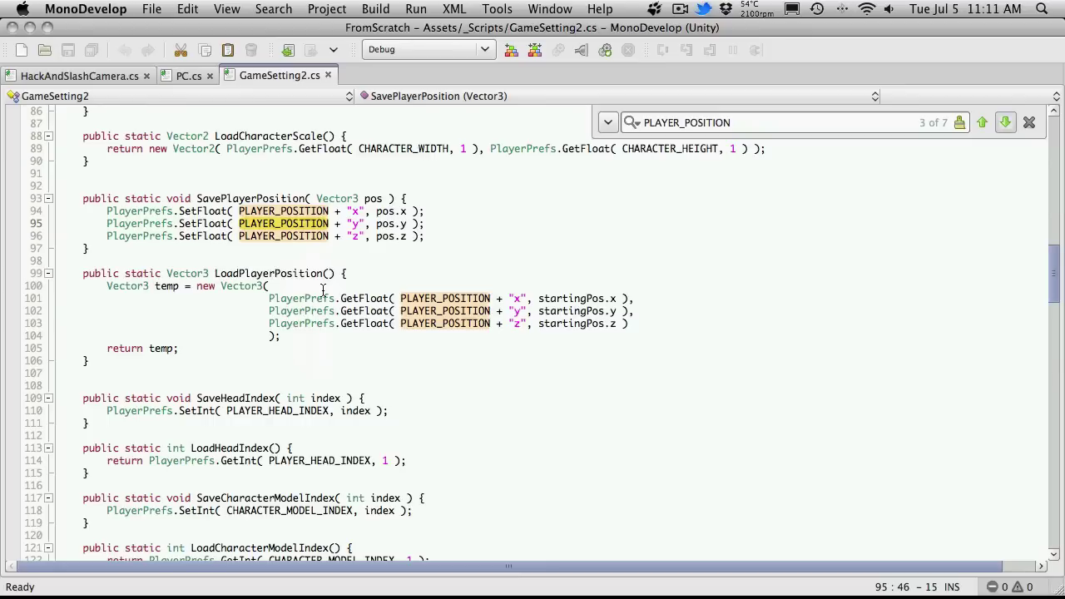
key("super+Tab")
left_click(504, 50)
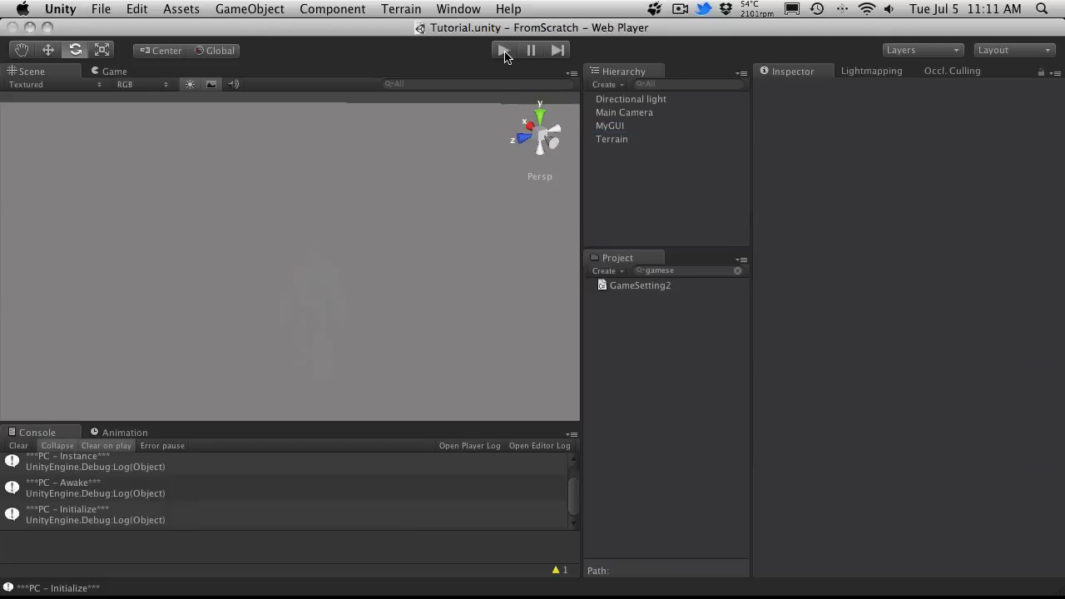
Return to MonoDevelop and find where startingPos, used in LoadPlayerPosition, is declared in GameSetting2.cs.
key("super+Tab")
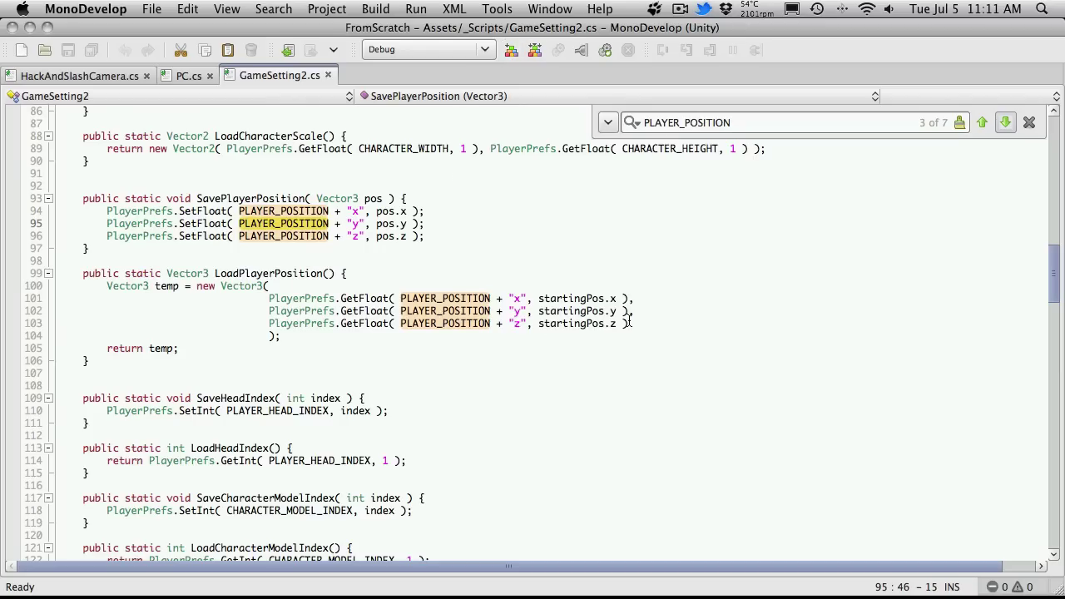
double_click(592, 299)
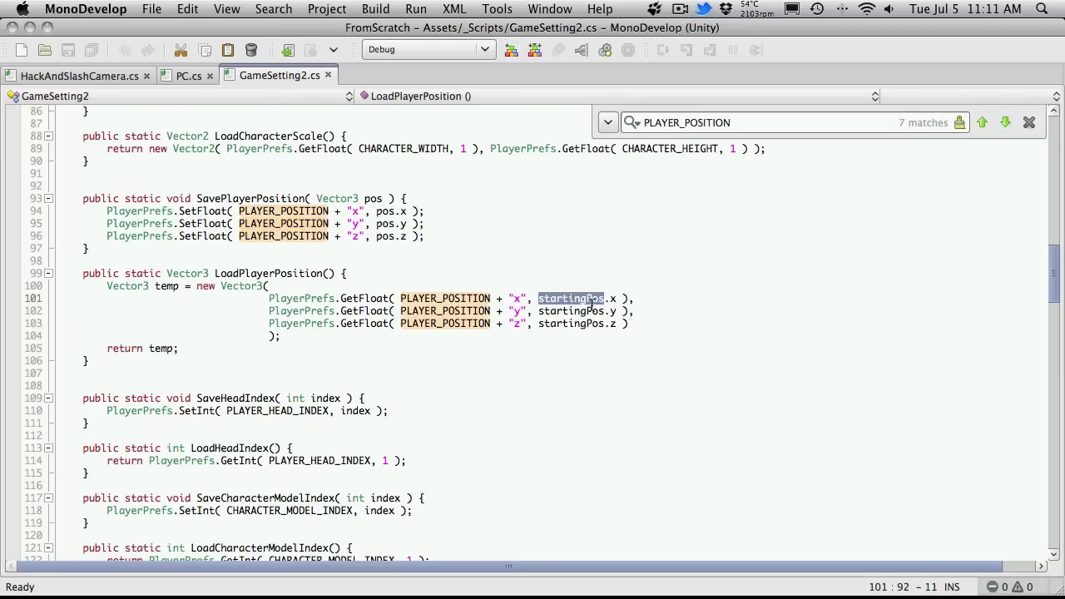
key("super+f")
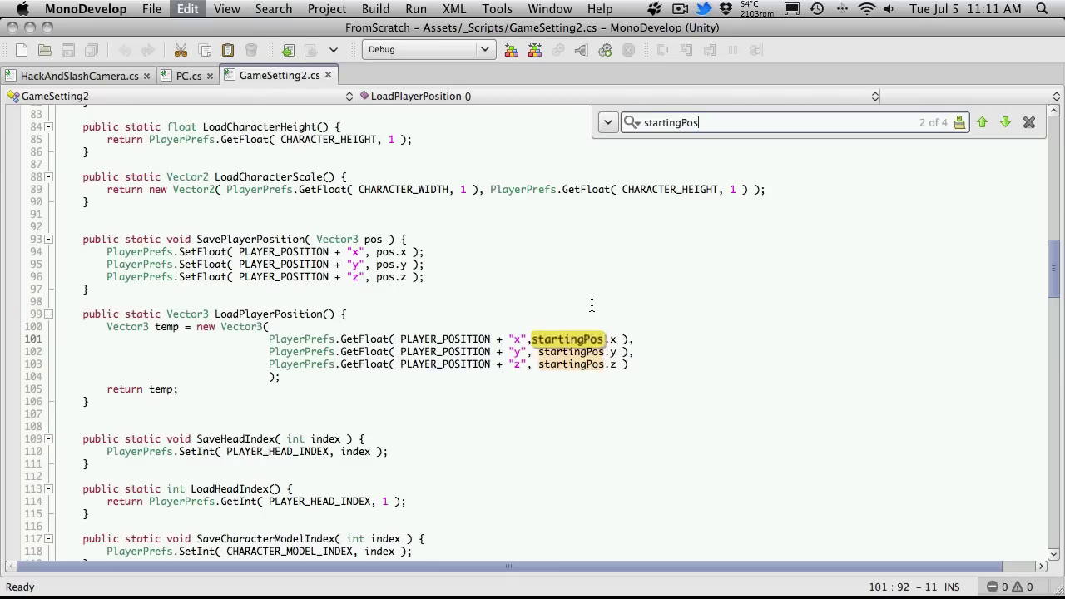
left_click(996, 122)
left_click(984, 123)
left_click(982, 122)
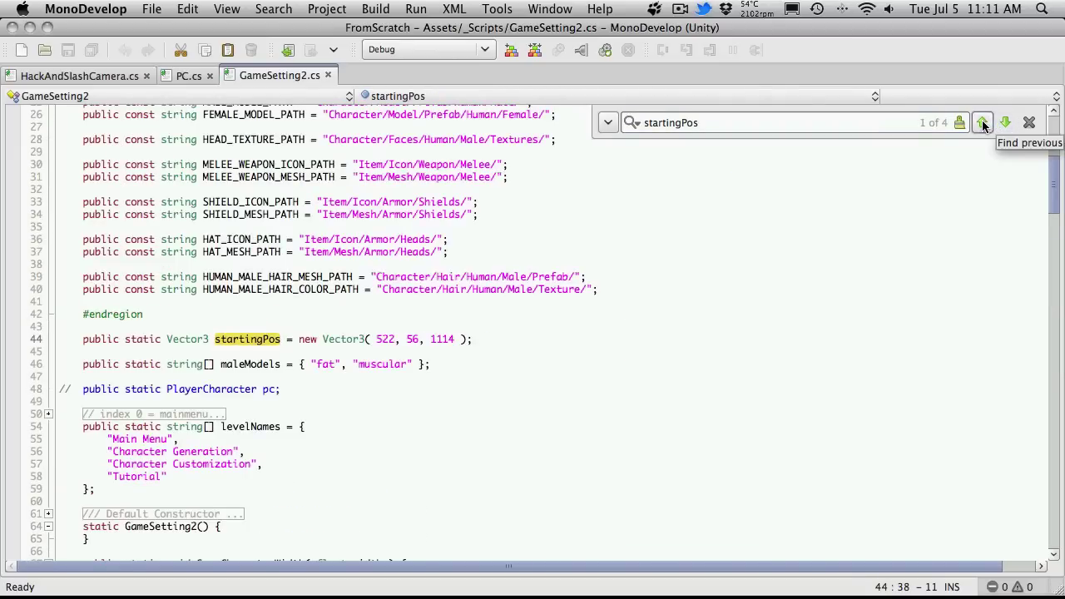
Examine the Vector3 coordinates assigned to startingPos and close the text search.
left_click(379, 341)
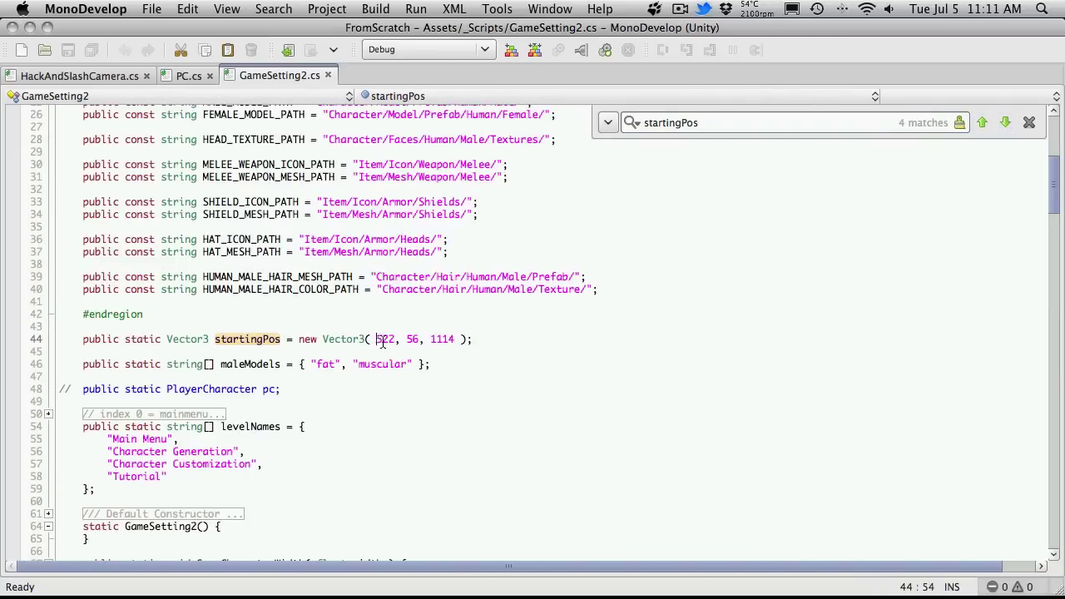
left_click_drag(376, 340, 457, 342)
left_click(345, 341)
left_click_drag(363, 339, 473, 341)
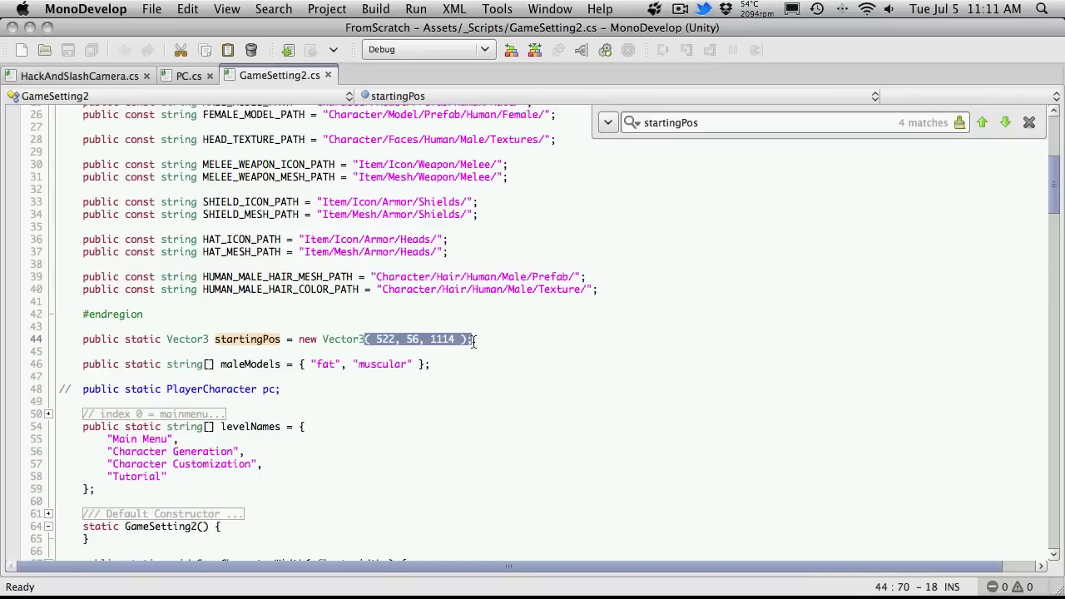
left_click(486, 349)
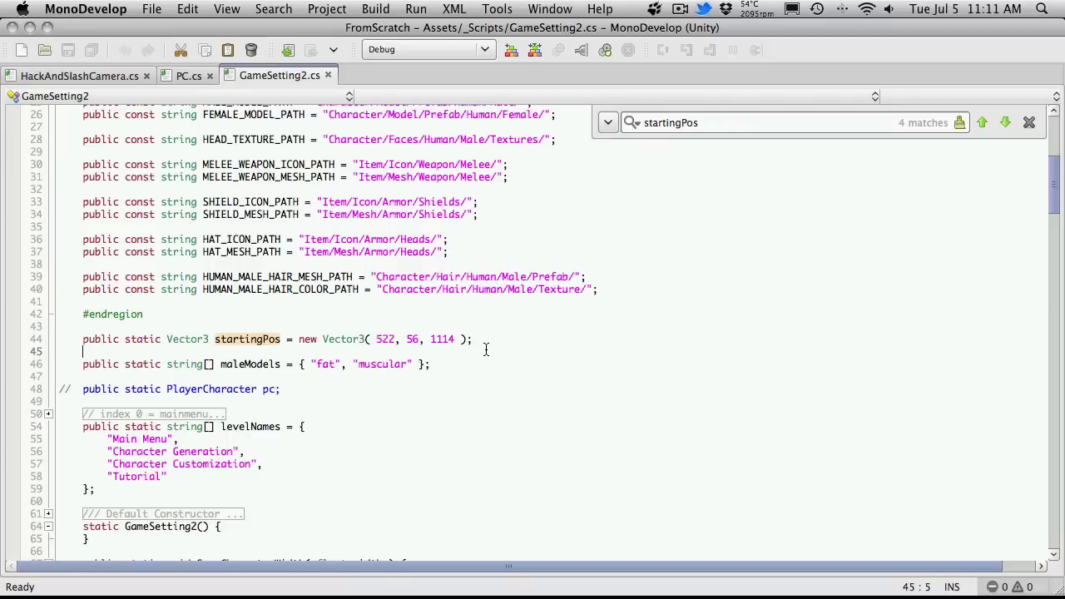
left_click(487, 374)
left_click(1029, 123)
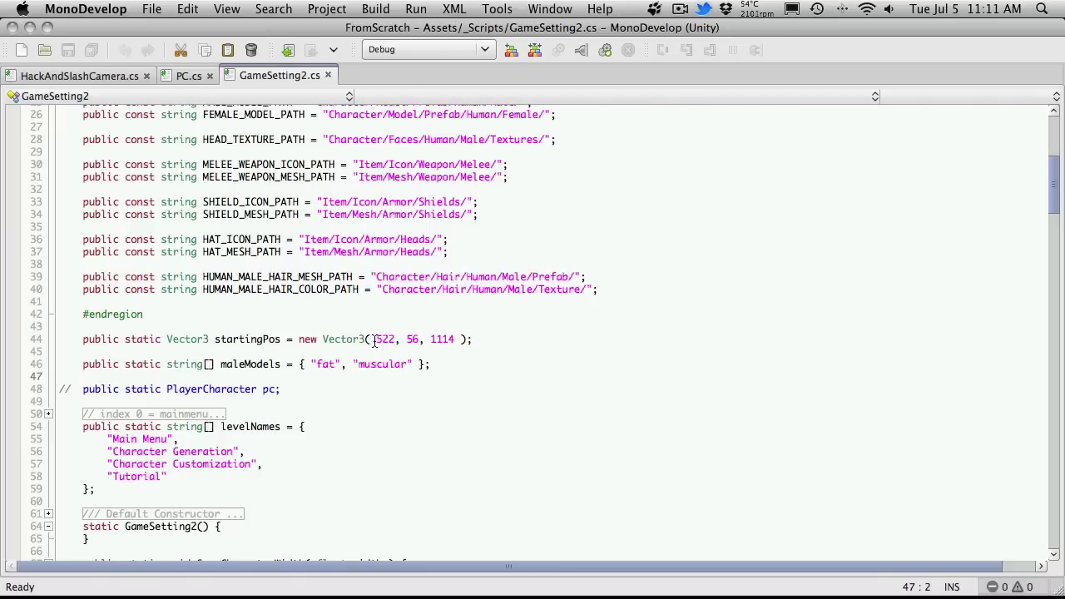
left_click_drag(376, 339, 452, 341)
left_click(549, 350)
Switch to Unity, test running the character in the Tutorial scene, and end play mode with nothing selected.
key("super+Tab")
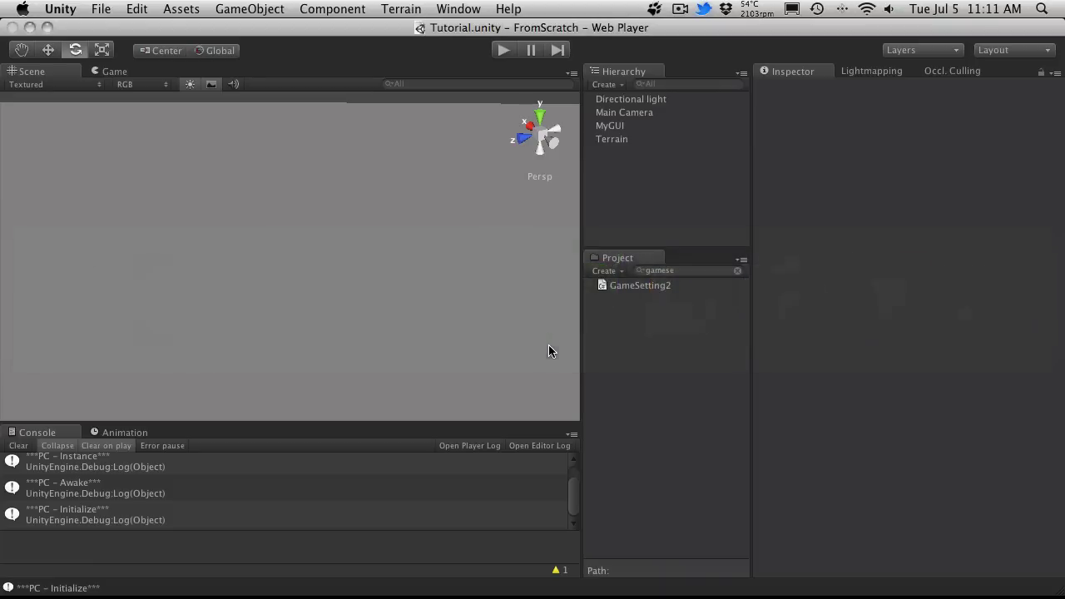
left_click(501, 51)
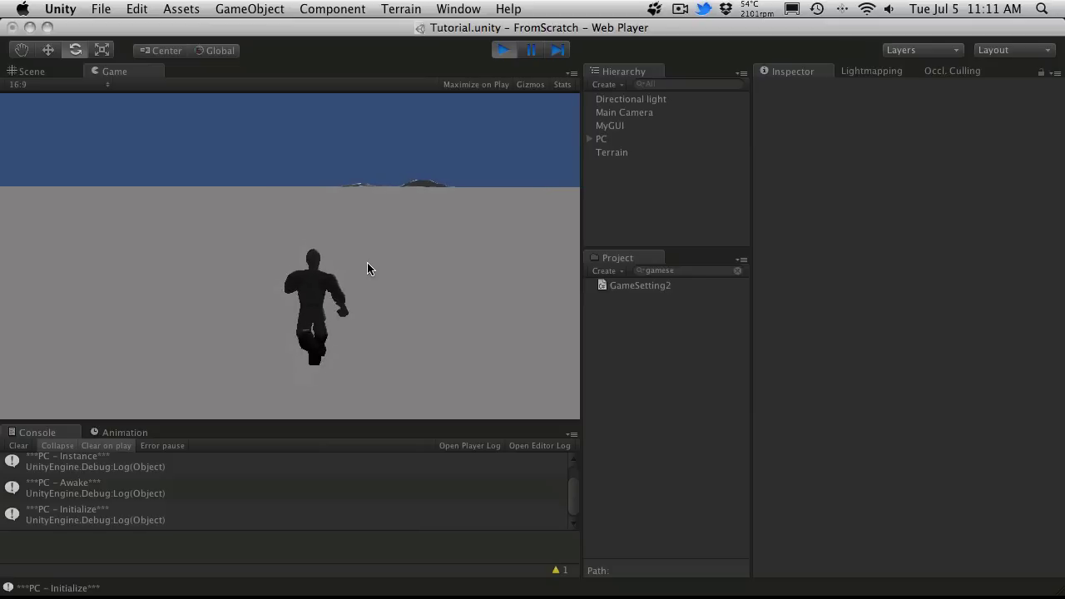
left_click(504, 49)
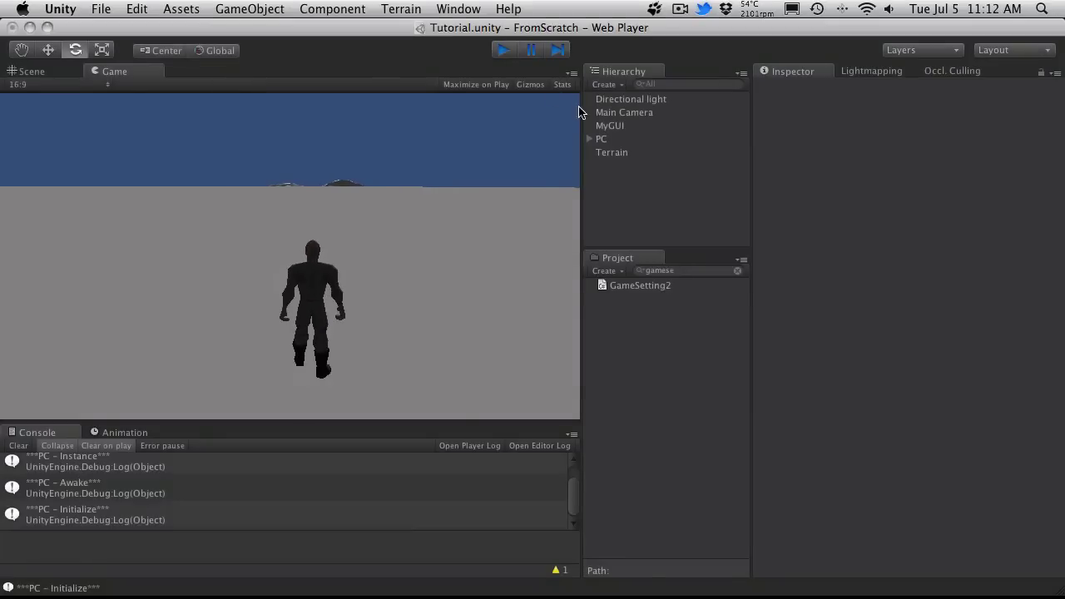
left_click(620, 129)
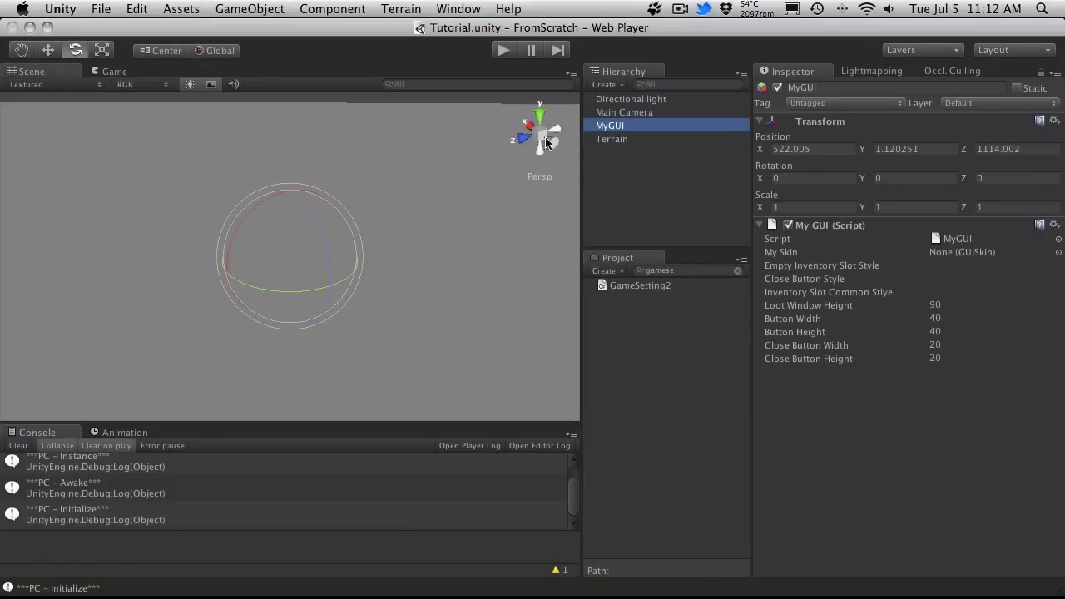
left_click(657, 172)
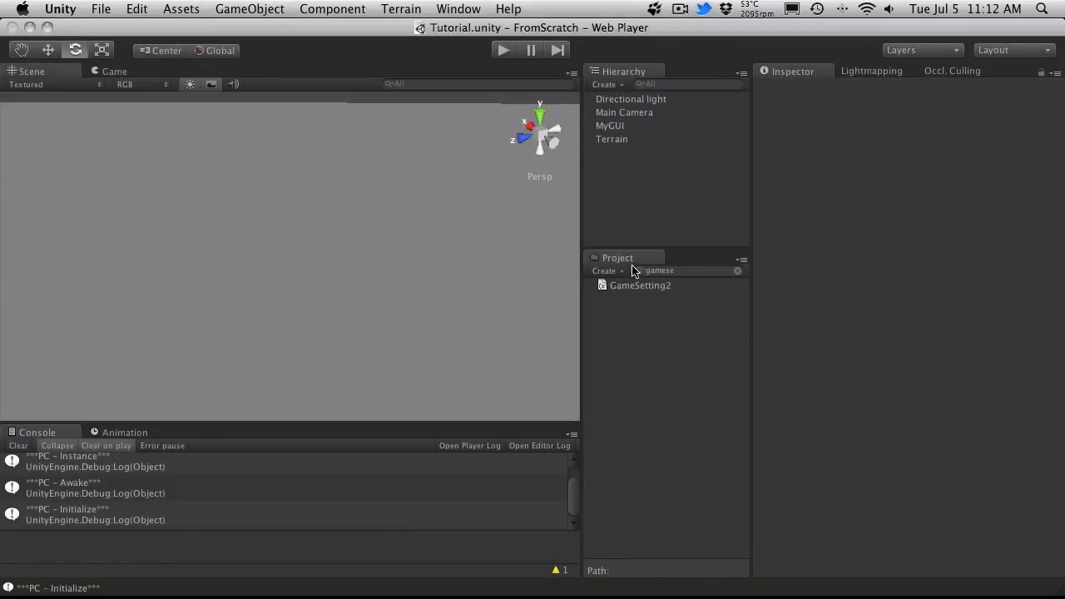
Clear the project search filter and collapse the _Scripts and Resources folders.
left_click(738, 270)
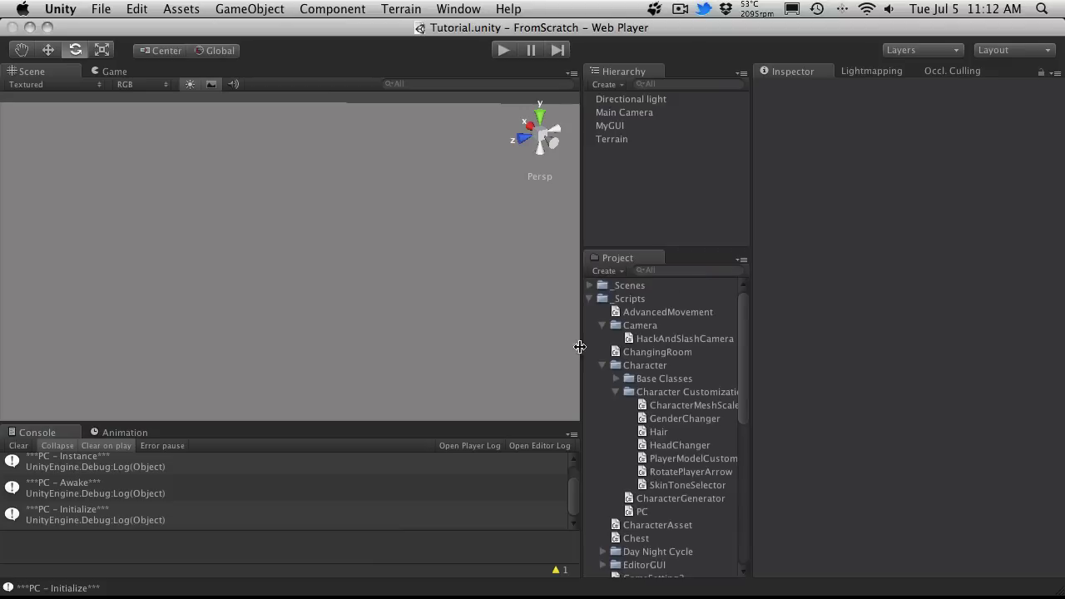
left_click(589, 298)
left_click(590, 338)
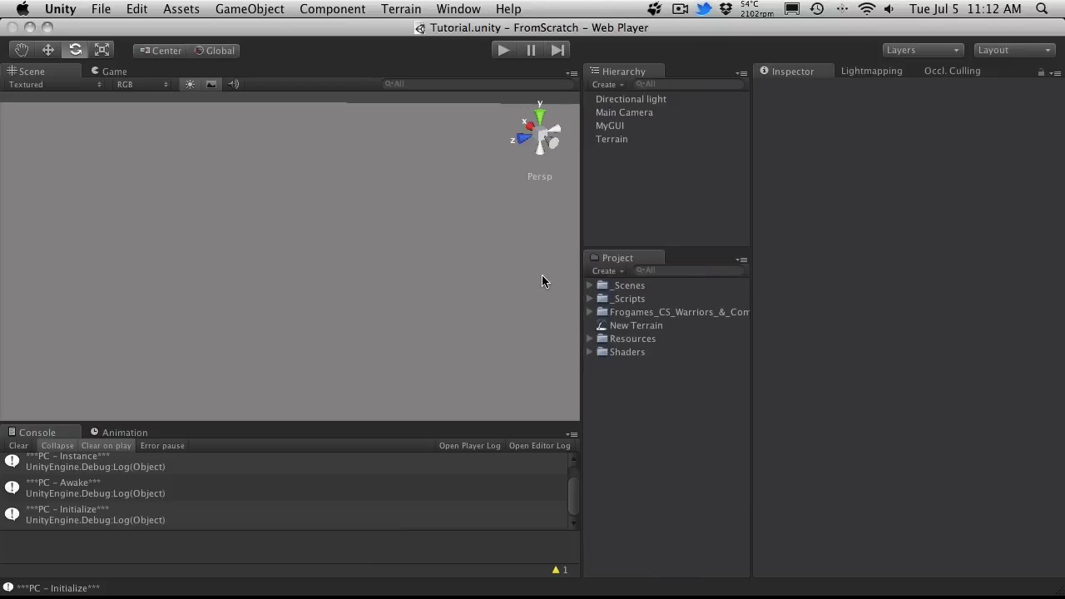
Activate the Move tool and leave no object selected in the Tutorial scene.
key("w")
left_click(483, 212)
left_click(694, 205)
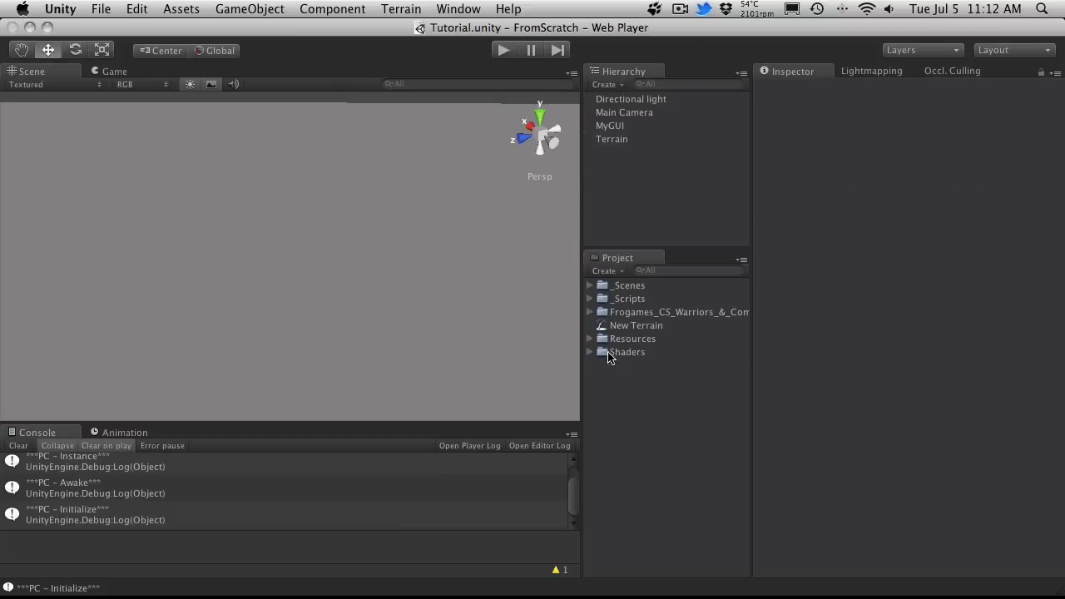